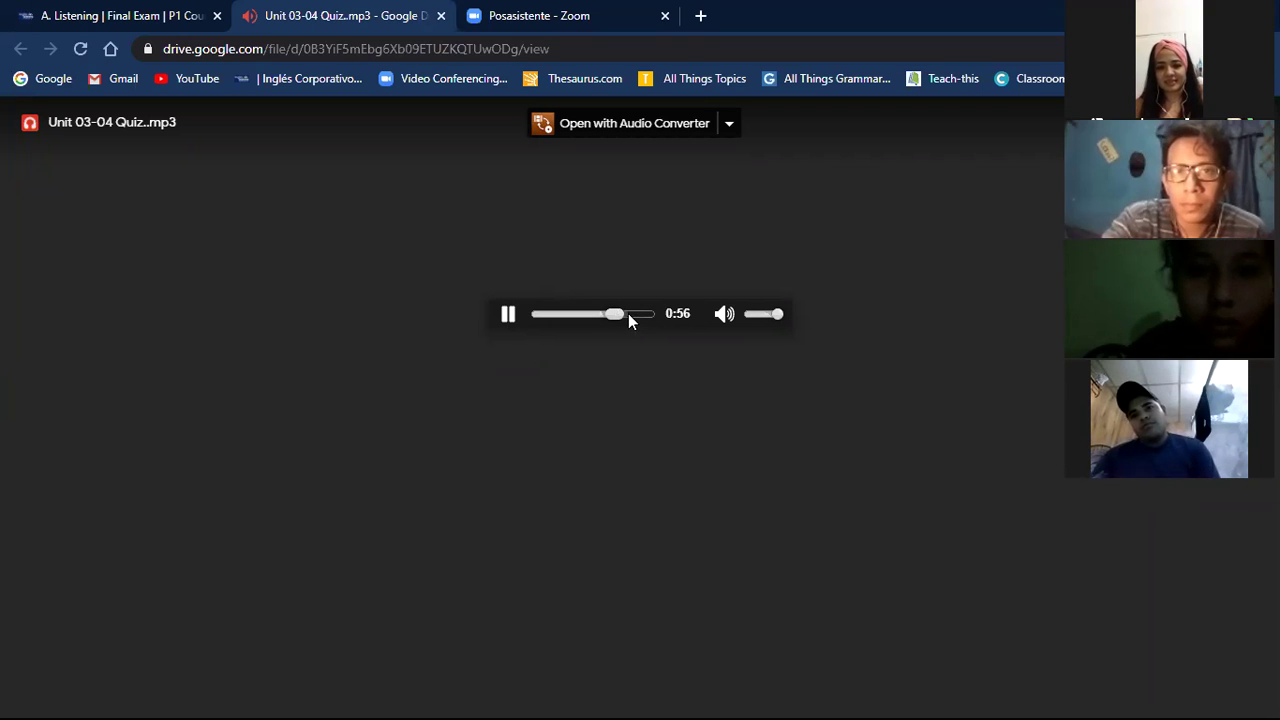
Rewind the Unit 03-04 Quiz audio to about 0:47, pause it and close its player page
left_click(628, 314)
left_click_drag(620, 314, 596, 314)
left_click(508, 315)
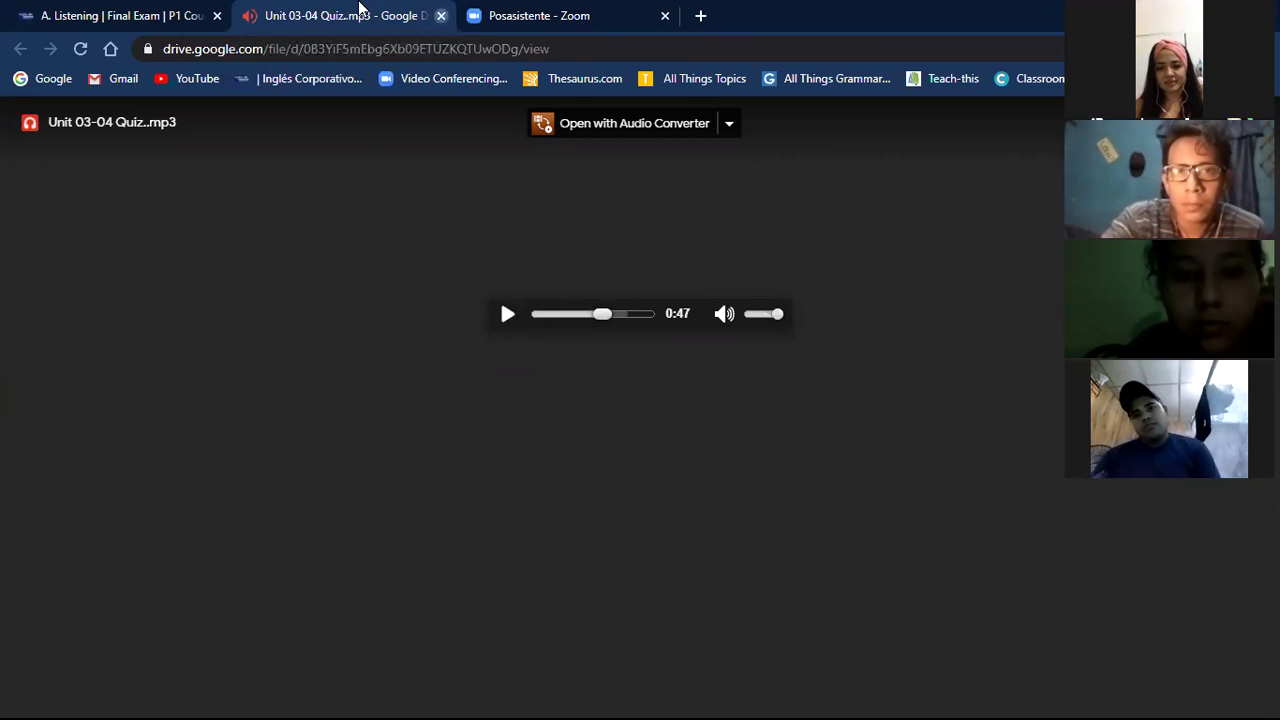
left_click(441, 15)
scroll(463, 310, "up", 10)
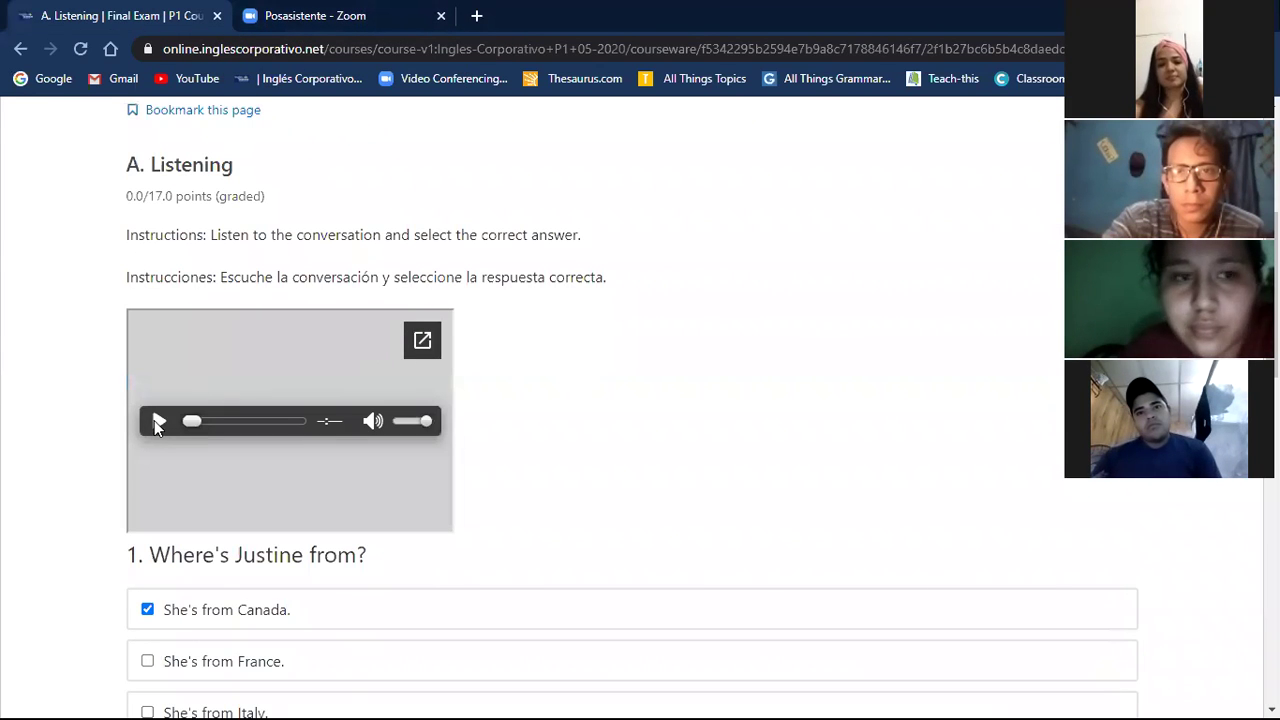
Open the Listening exercise's audio in its own page and play it, skipping ahead to about 0:28 and 0:44
left_click(422, 341)
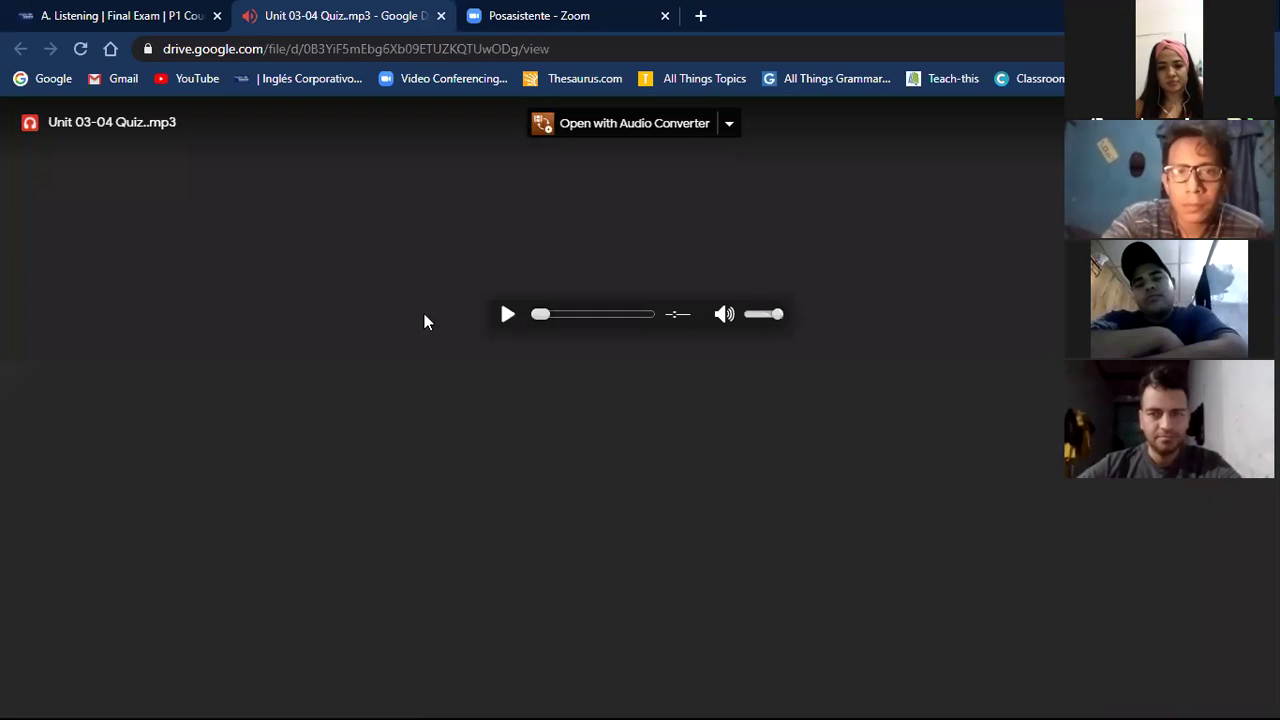
left_click(505, 316)
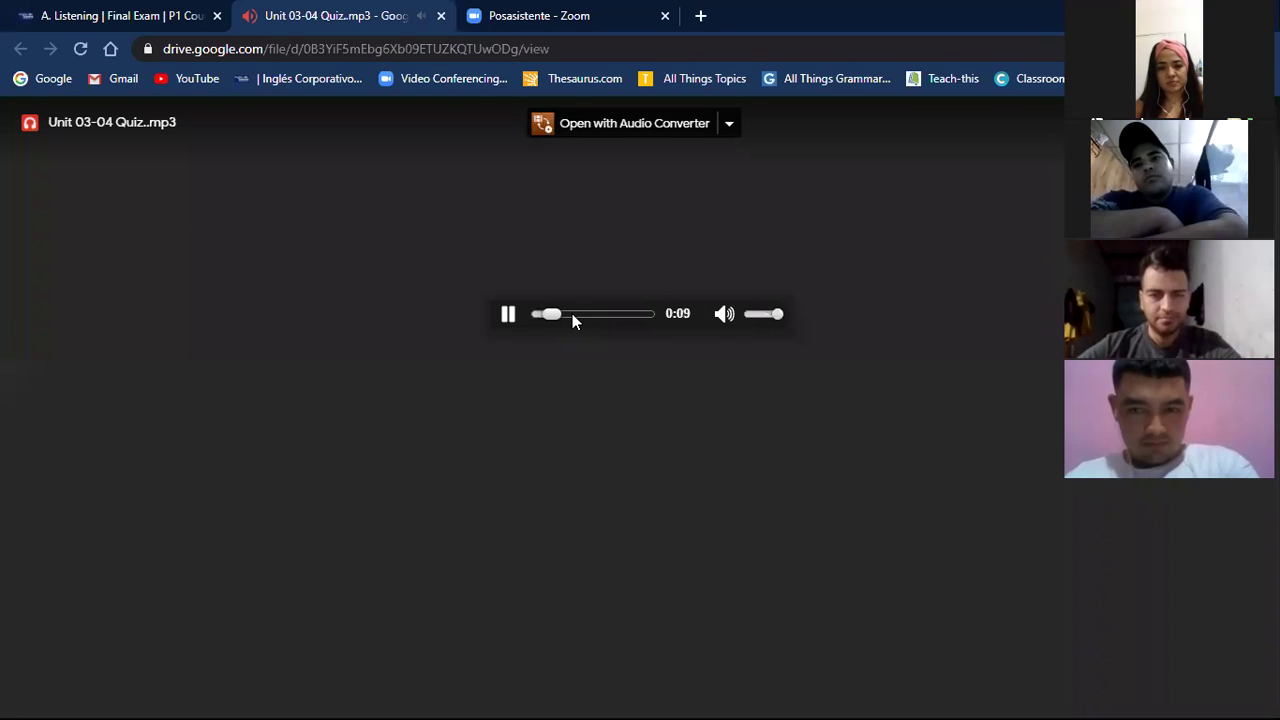
left_click(572, 314)
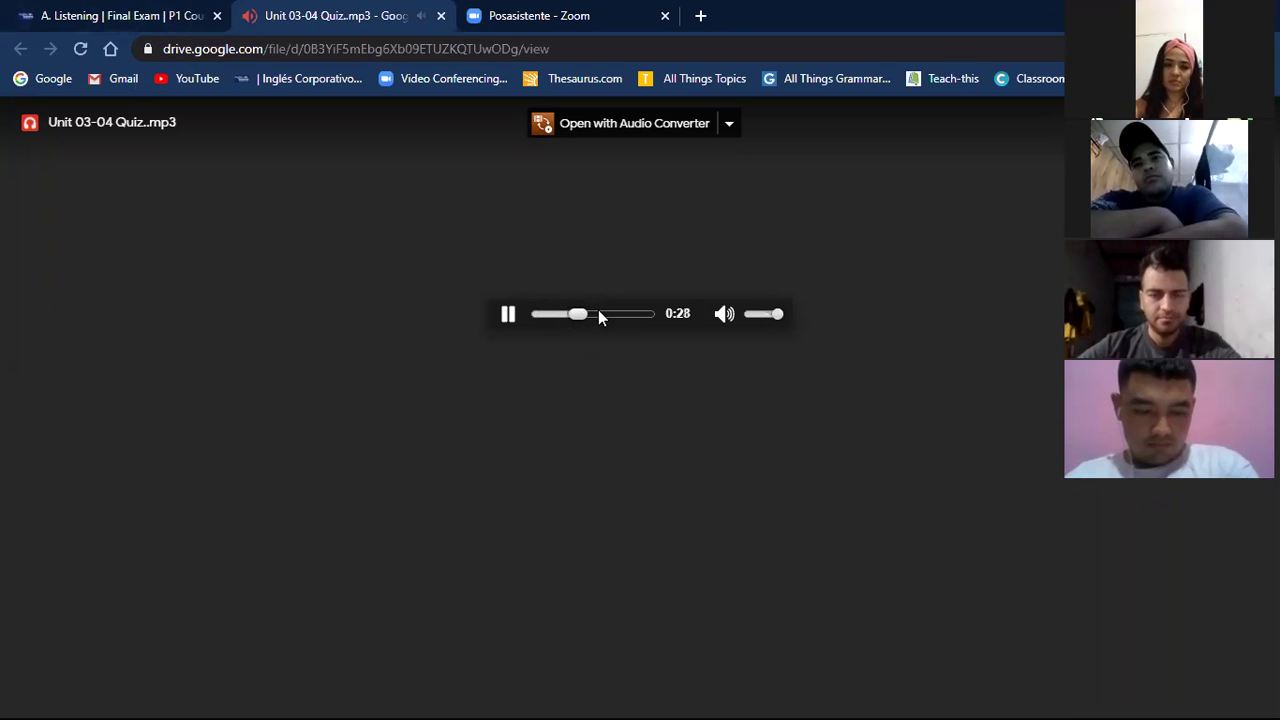
left_click(598, 314)
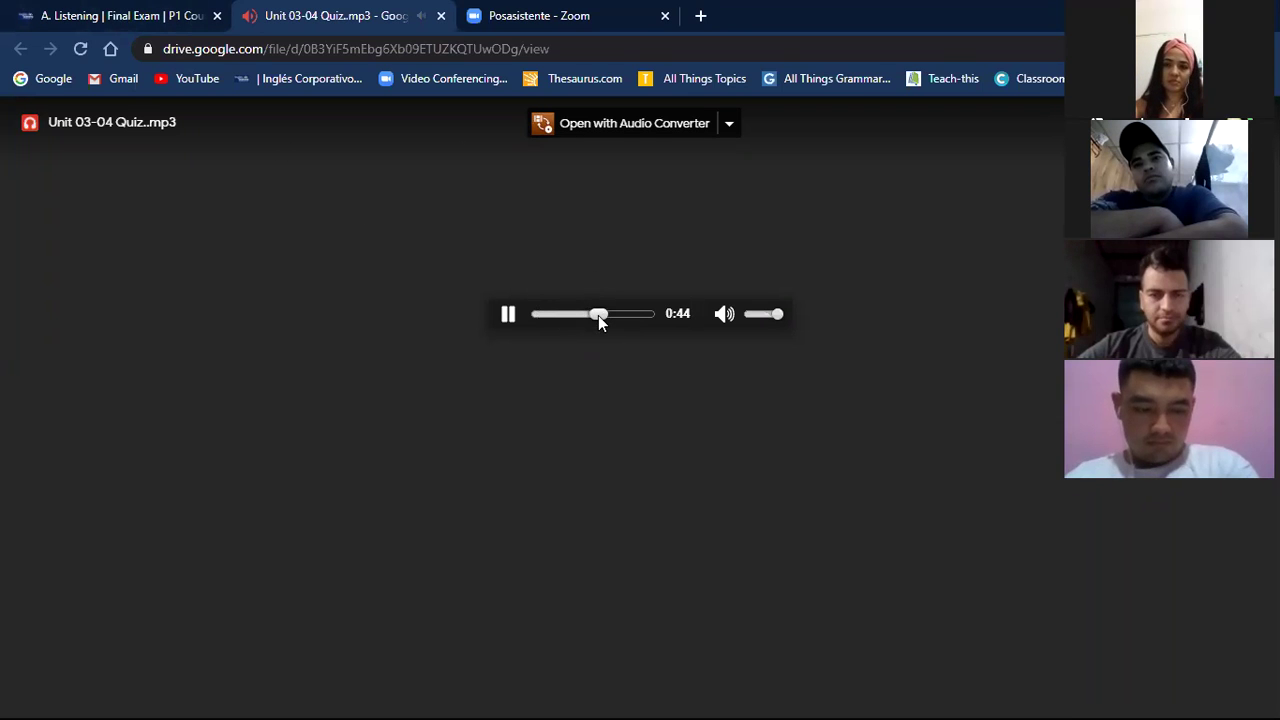
Answer question 4 of the Listening exercise with "No, She's not. She's wearing a suit." and submit the exercise
left_click(131, 16)
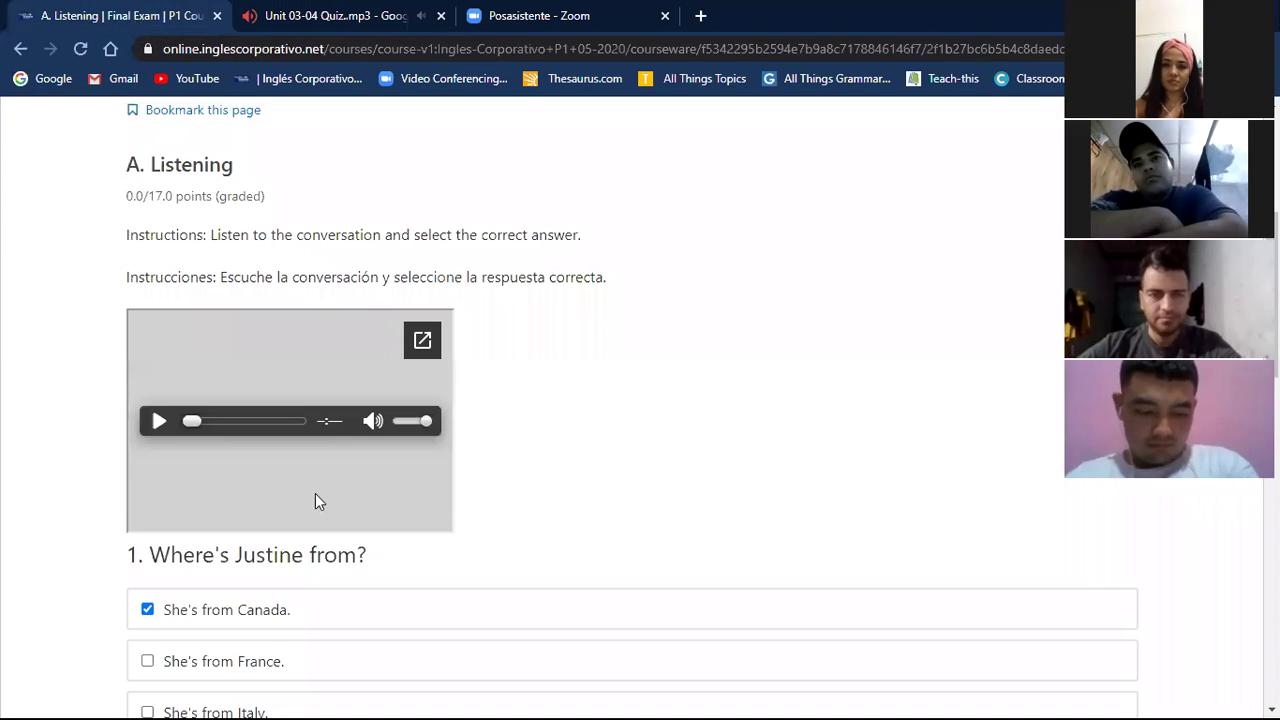
scroll(508, 586, "down", 8)
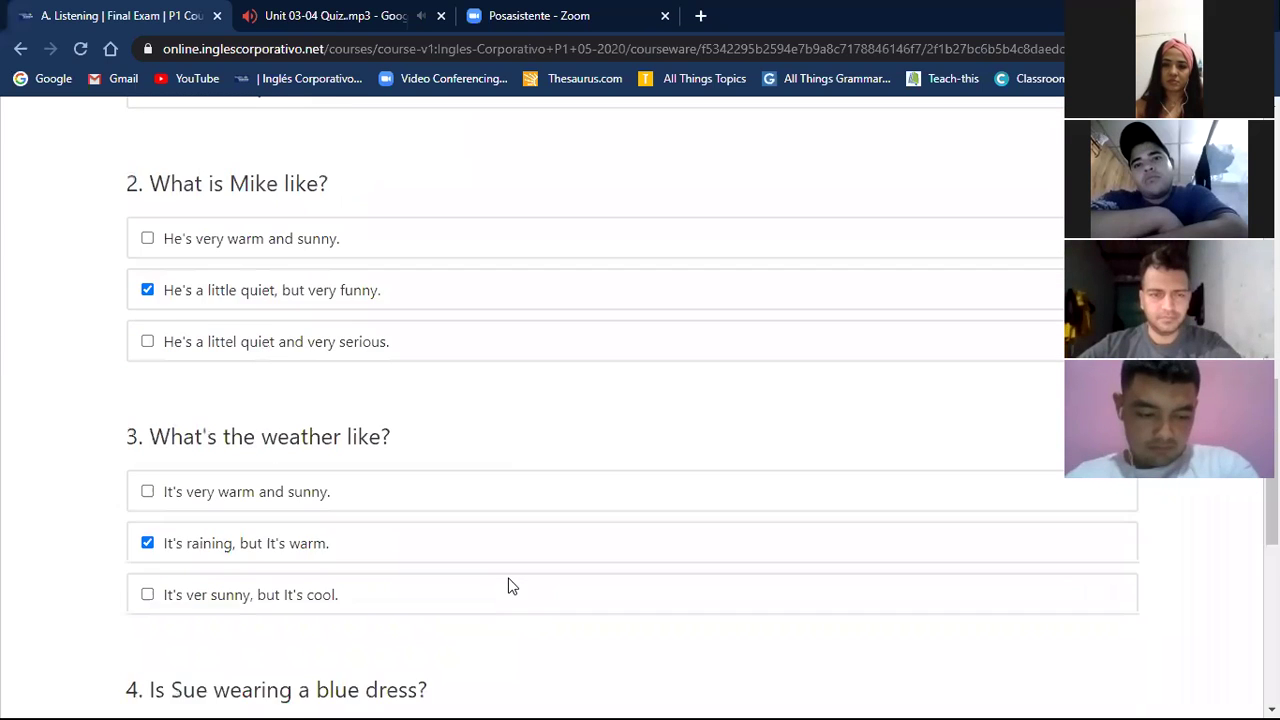
scroll(509, 586, "down", 2)
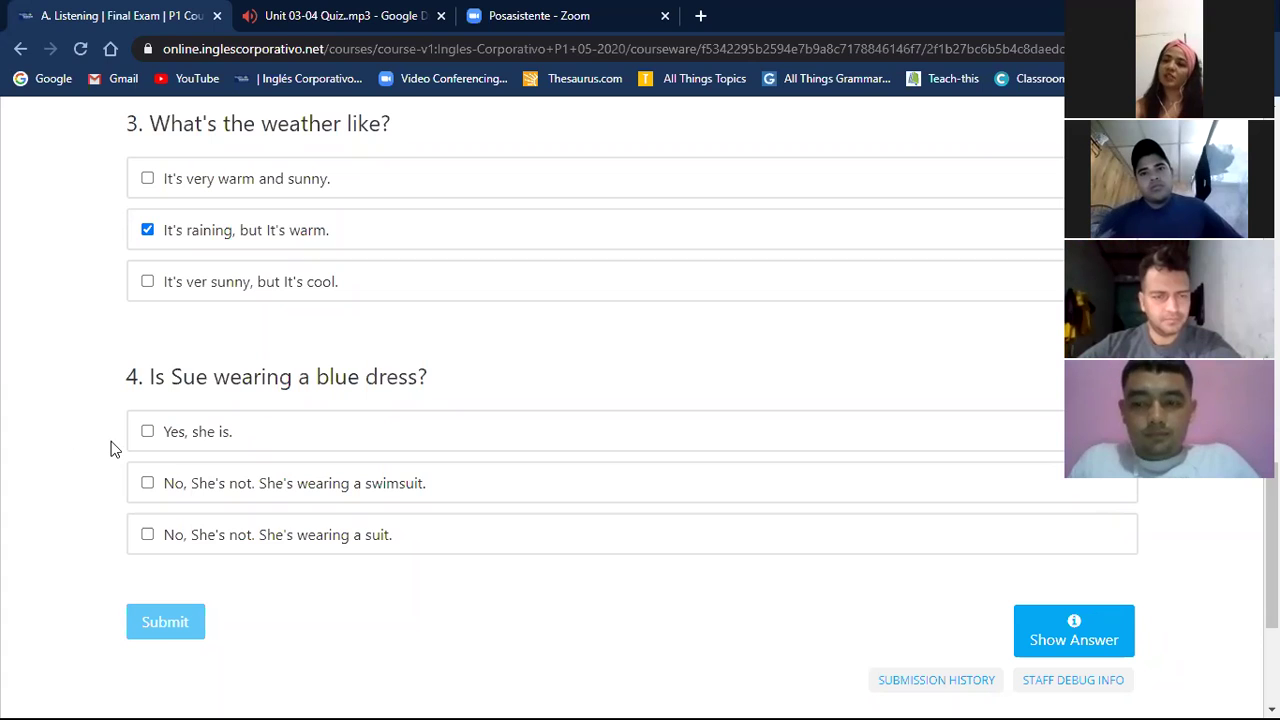
left_click(147, 540)
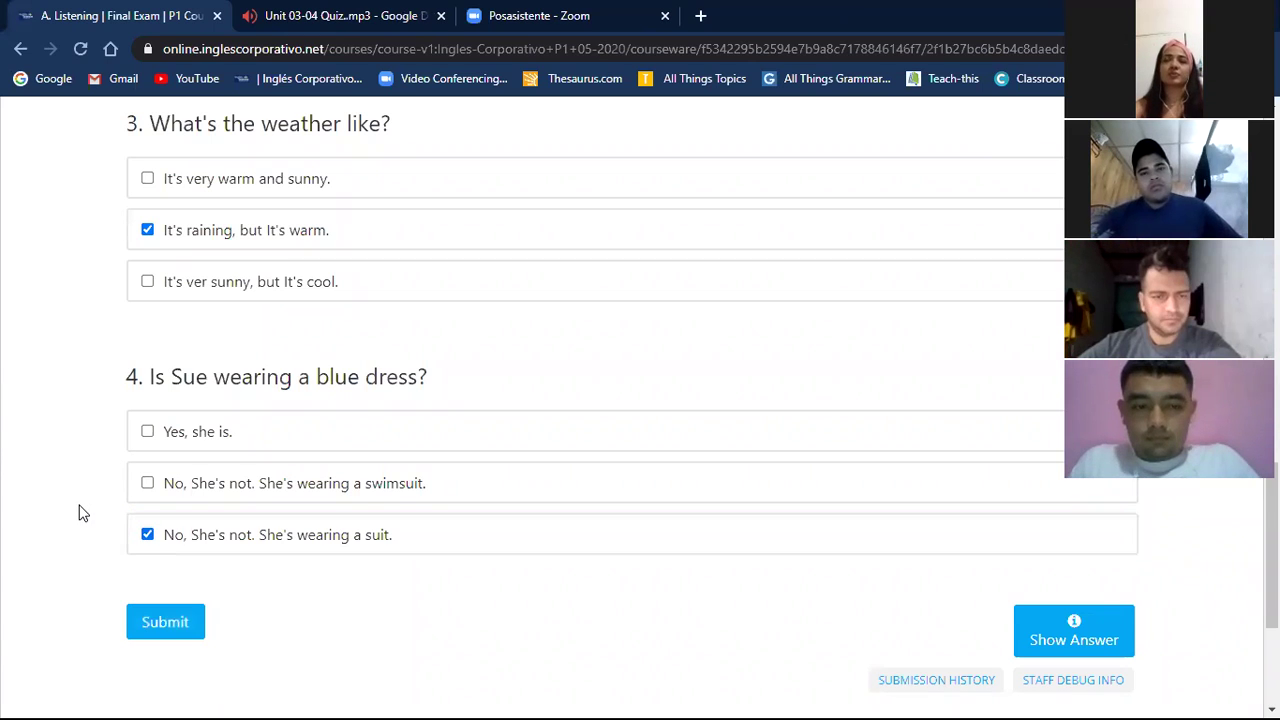
left_click(158, 630)
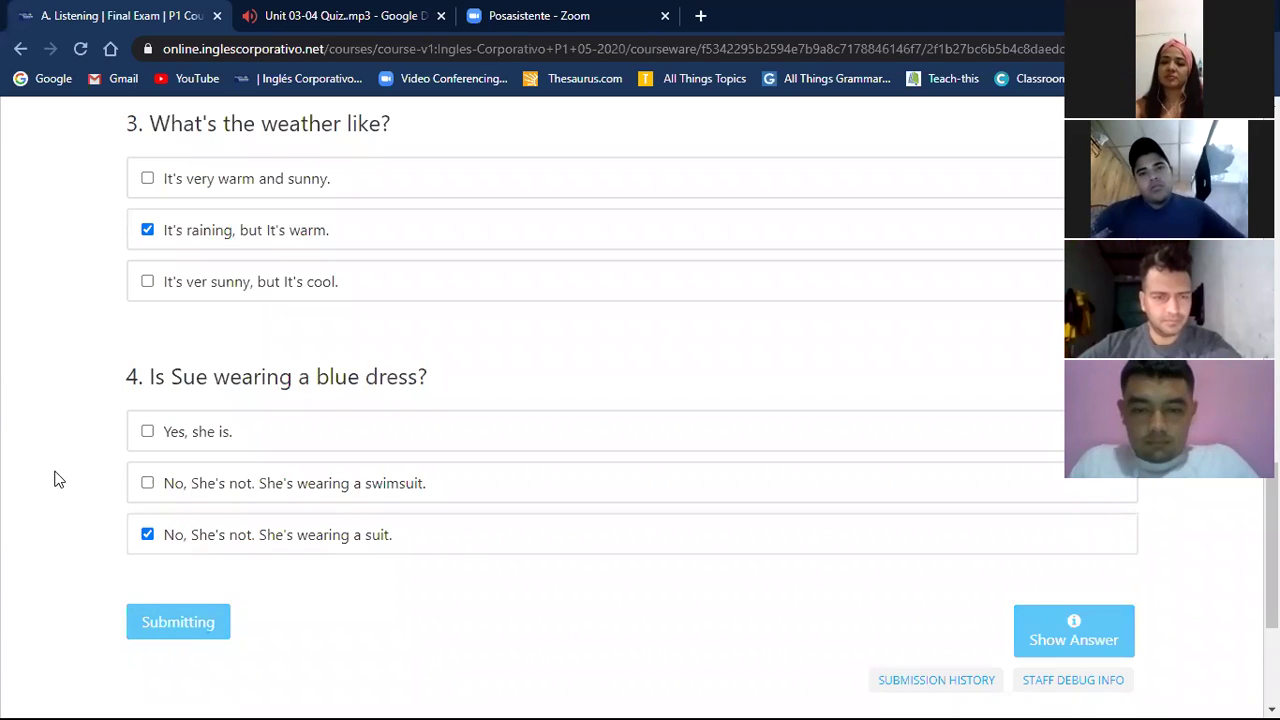
Review the graded Listening answers and go on to the exam's next exercise
scroll(55, 480, "down", 1)
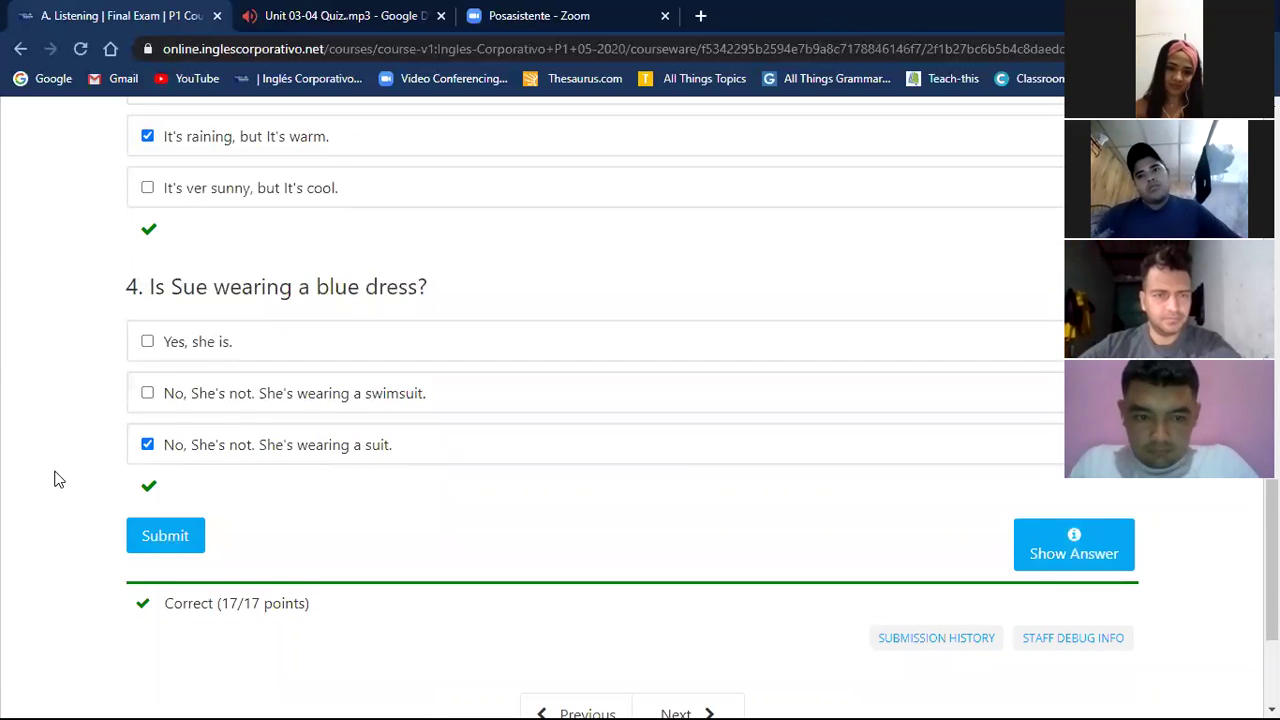
scroll(55, 480, "up", 5)
scroll(55, 480, "up", 4)
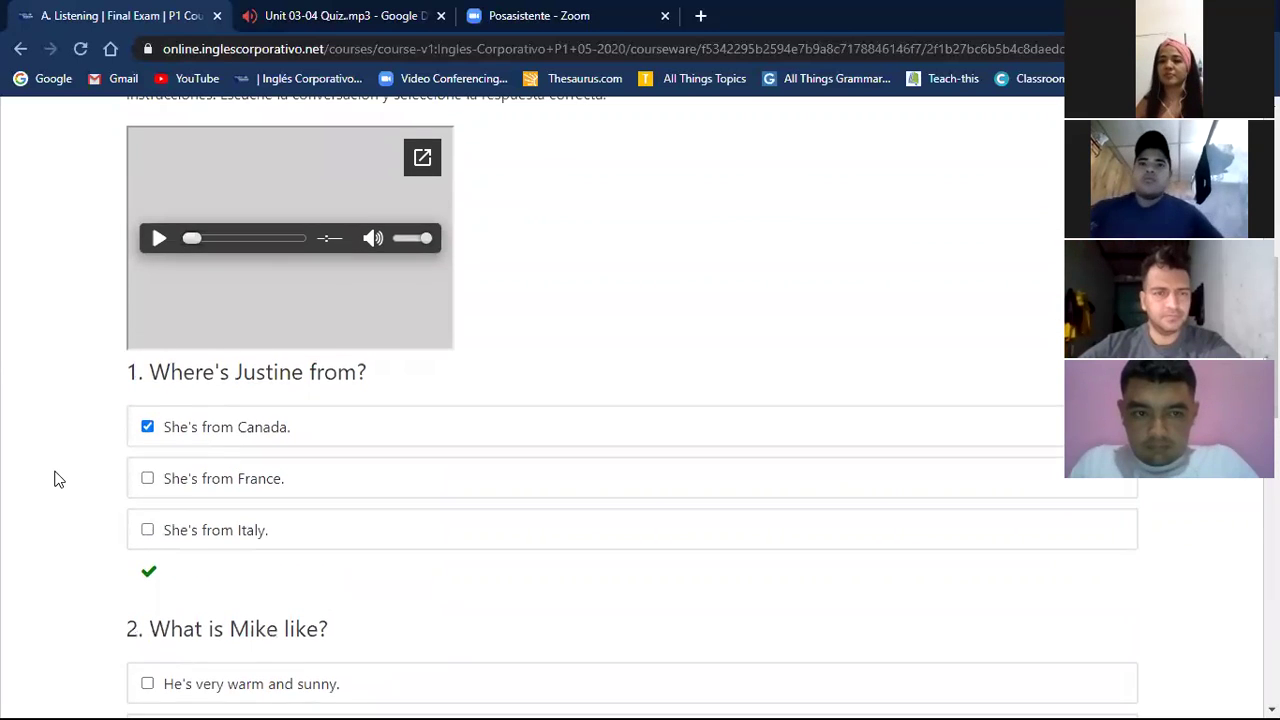
scroll(55, 480, "up", 2)
scroll(55, 480, "down", 12)
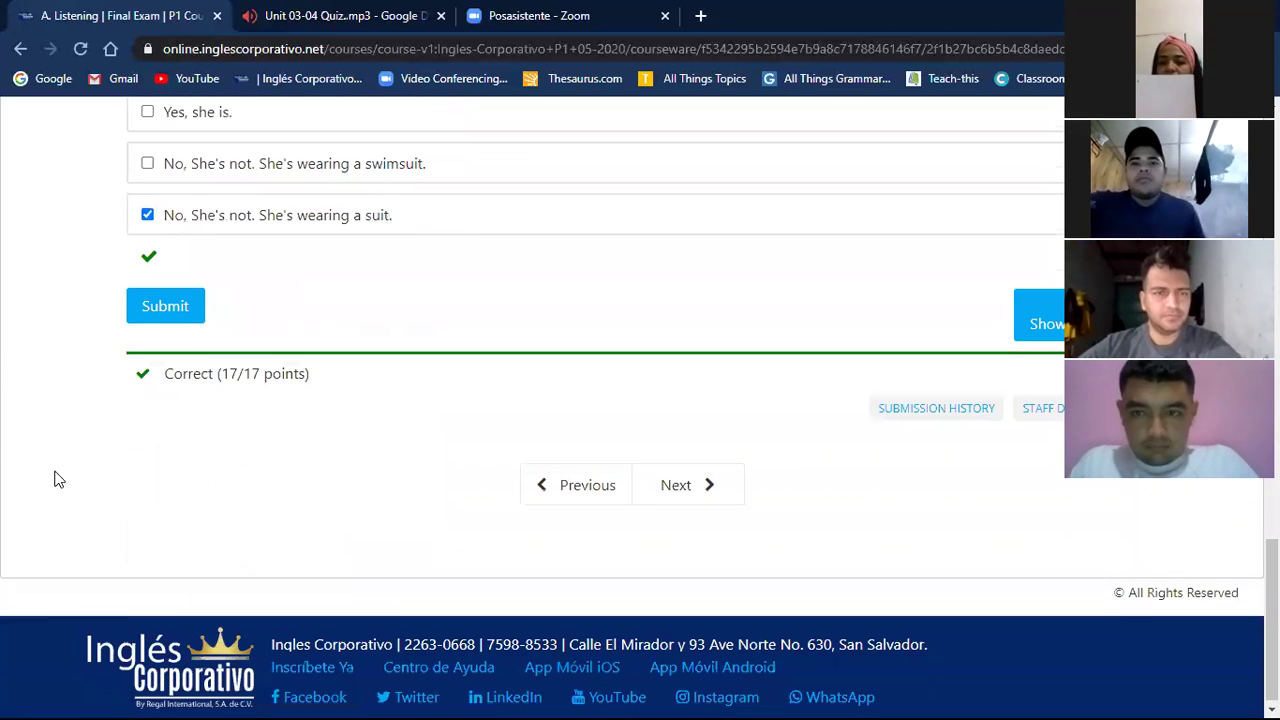
left_click(679, 481)
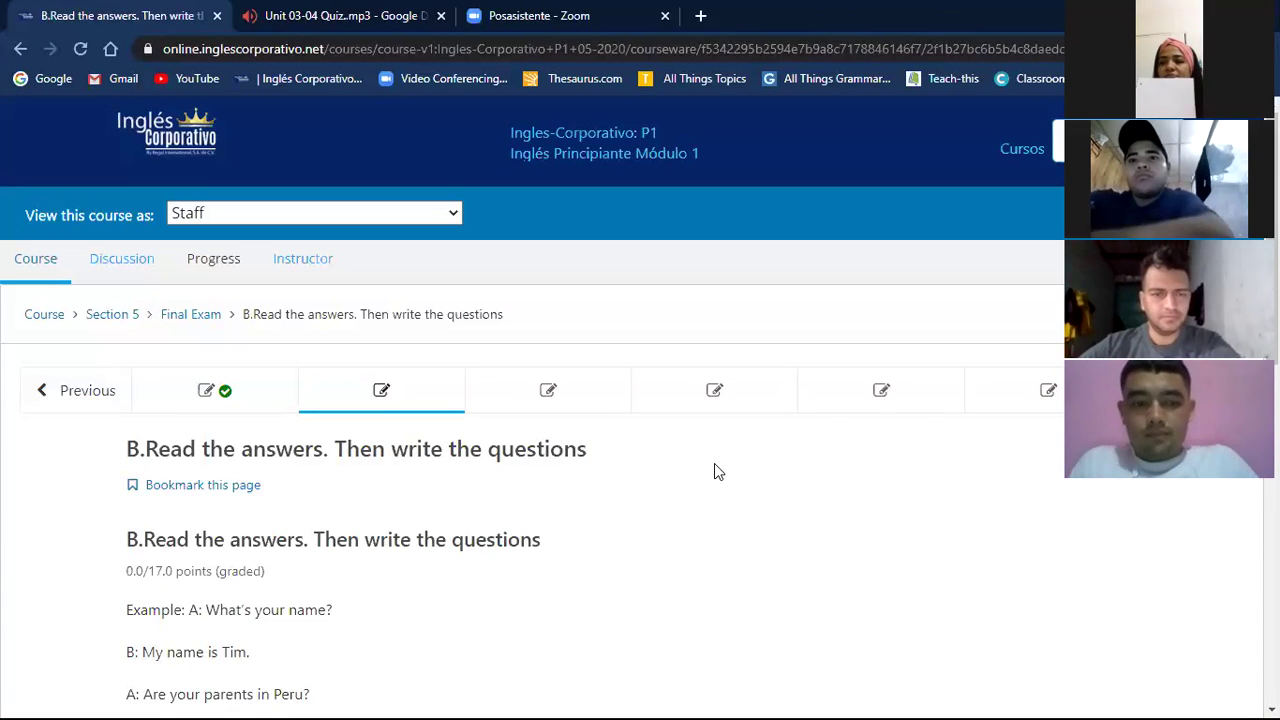
Fill in item 1 of exercise B with the question "Are they from England?"
scroll(714, 467, "down", 1)
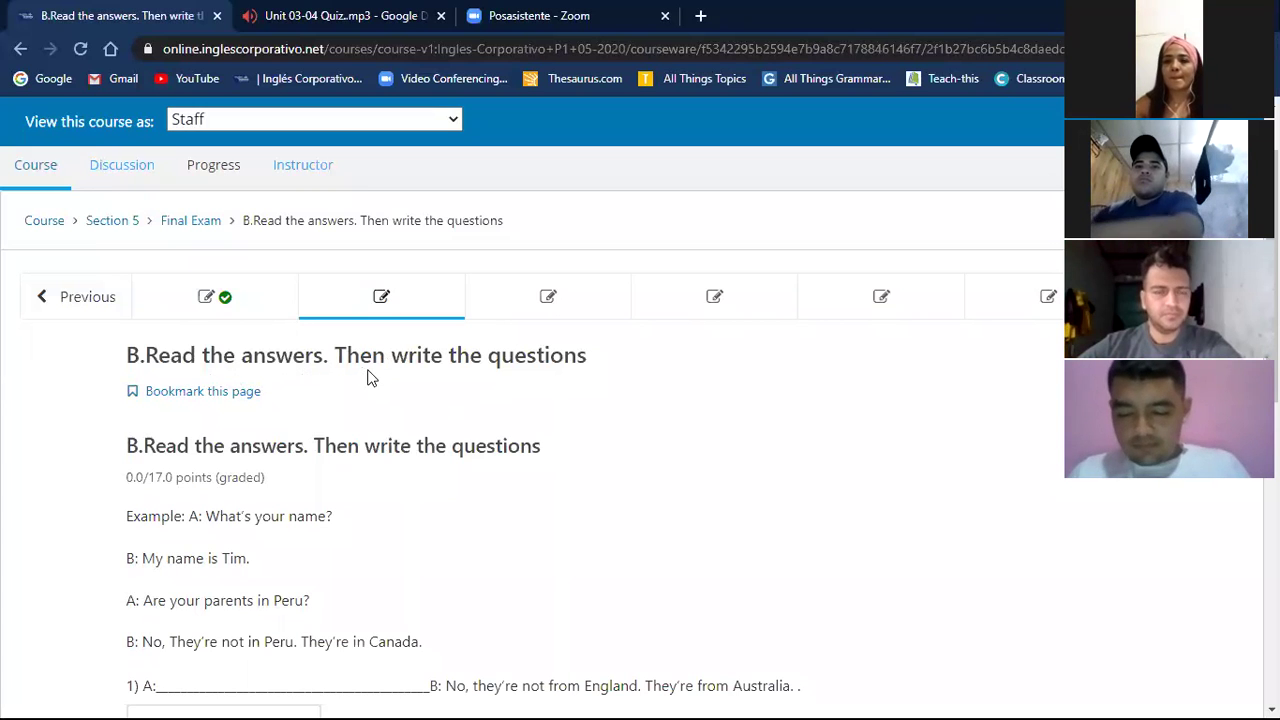
scroll(472, 378, "down", 3)
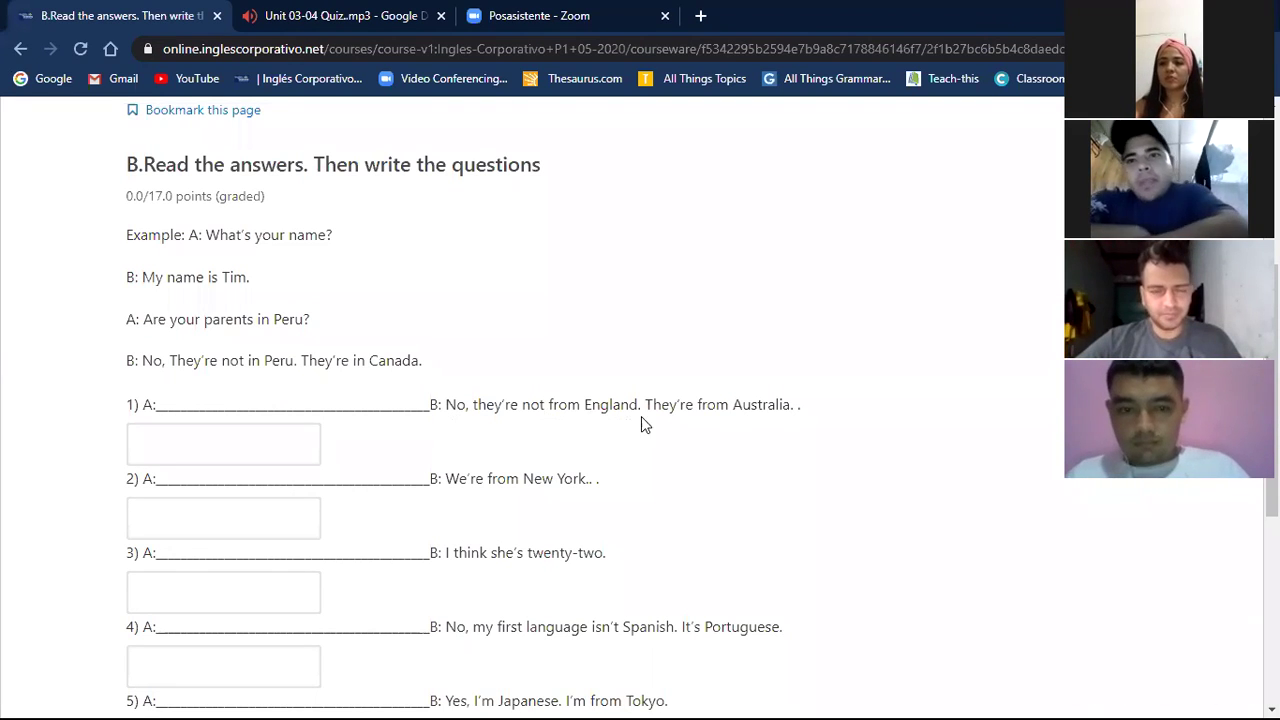
left_click(144, 448)
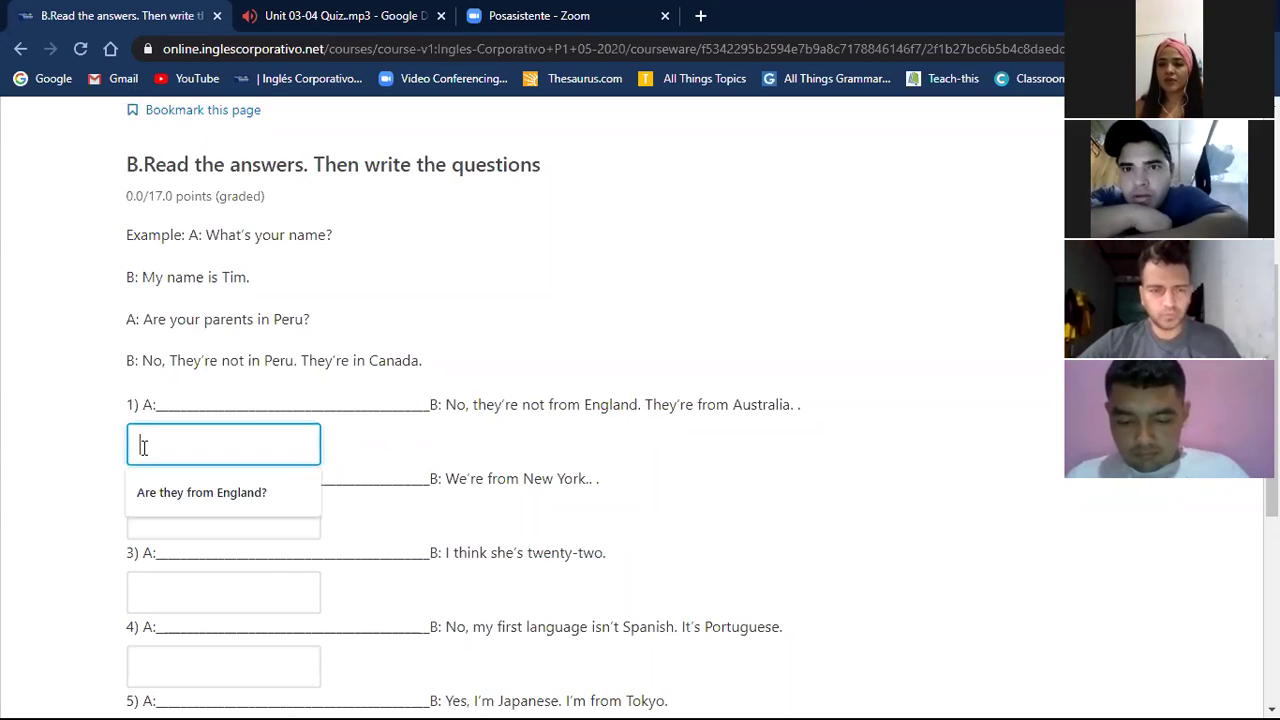
left_click(90, 452)
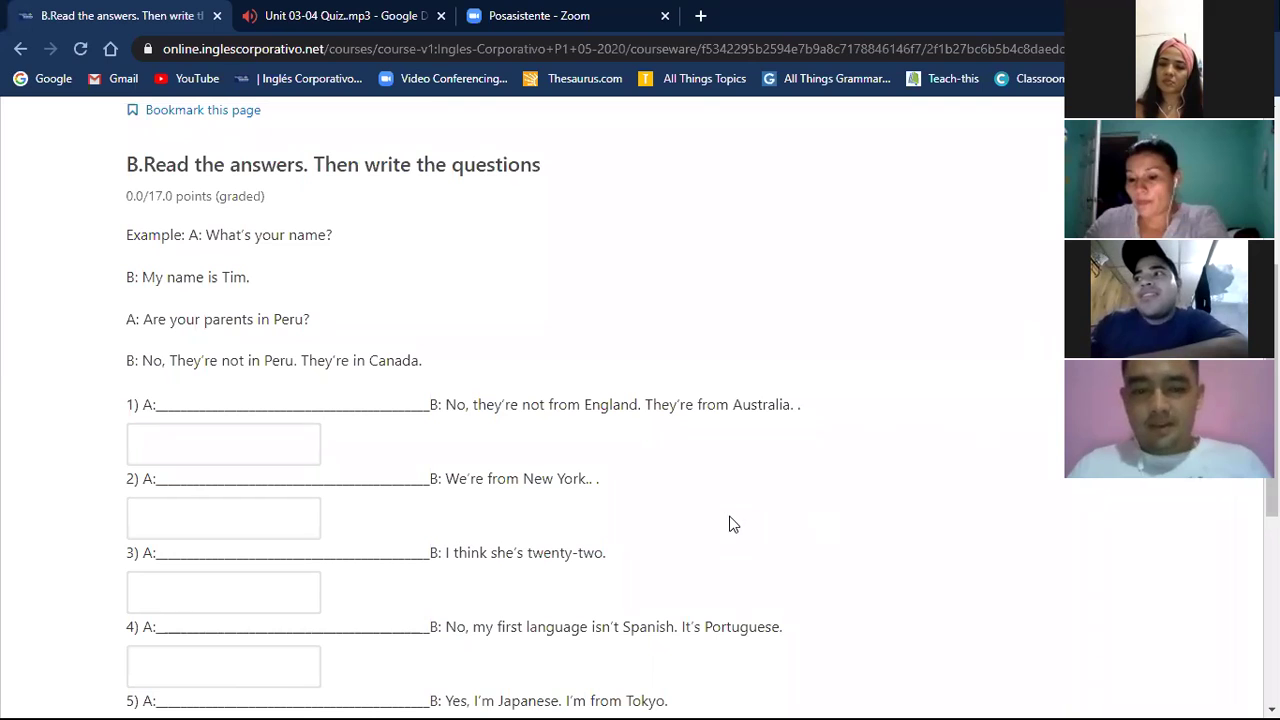
left_click(155, 442)
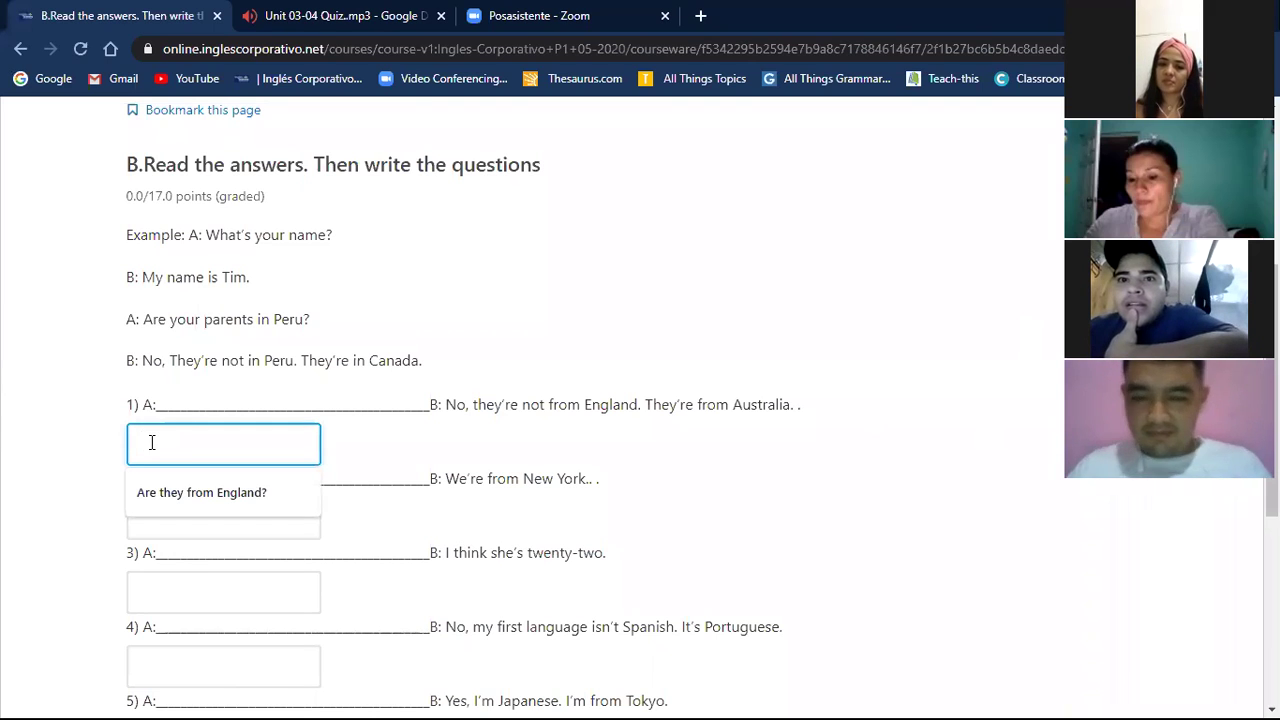
left_click(190, 500)
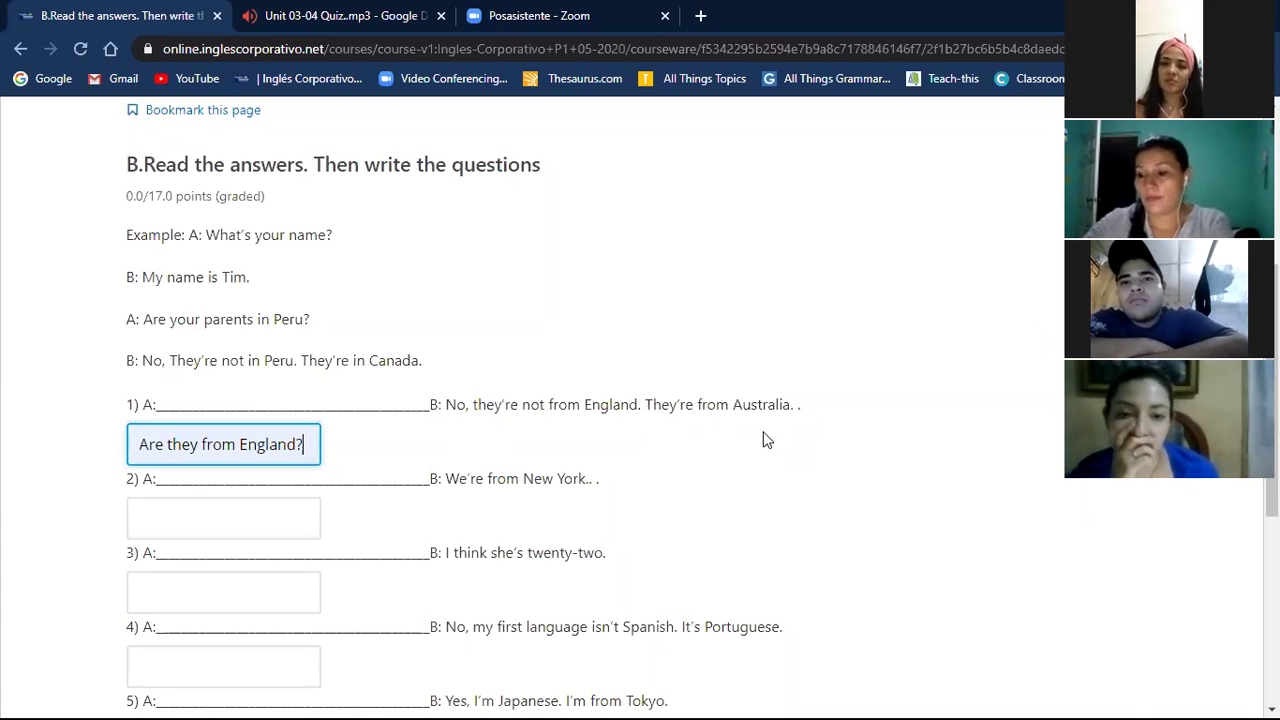
Fill in item 2 with "Where are you from?" and item 3 with "How old is she?"
scroll(762, 440, "down", 1)
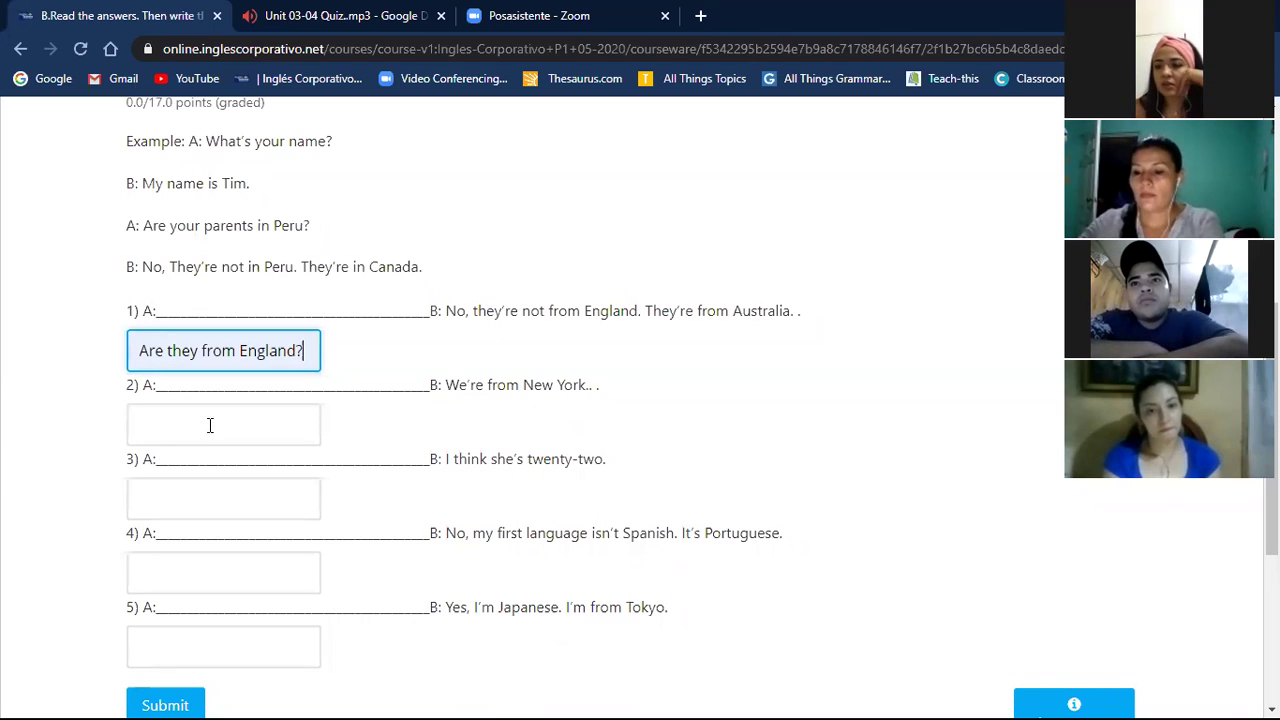
left_click(144, 427)
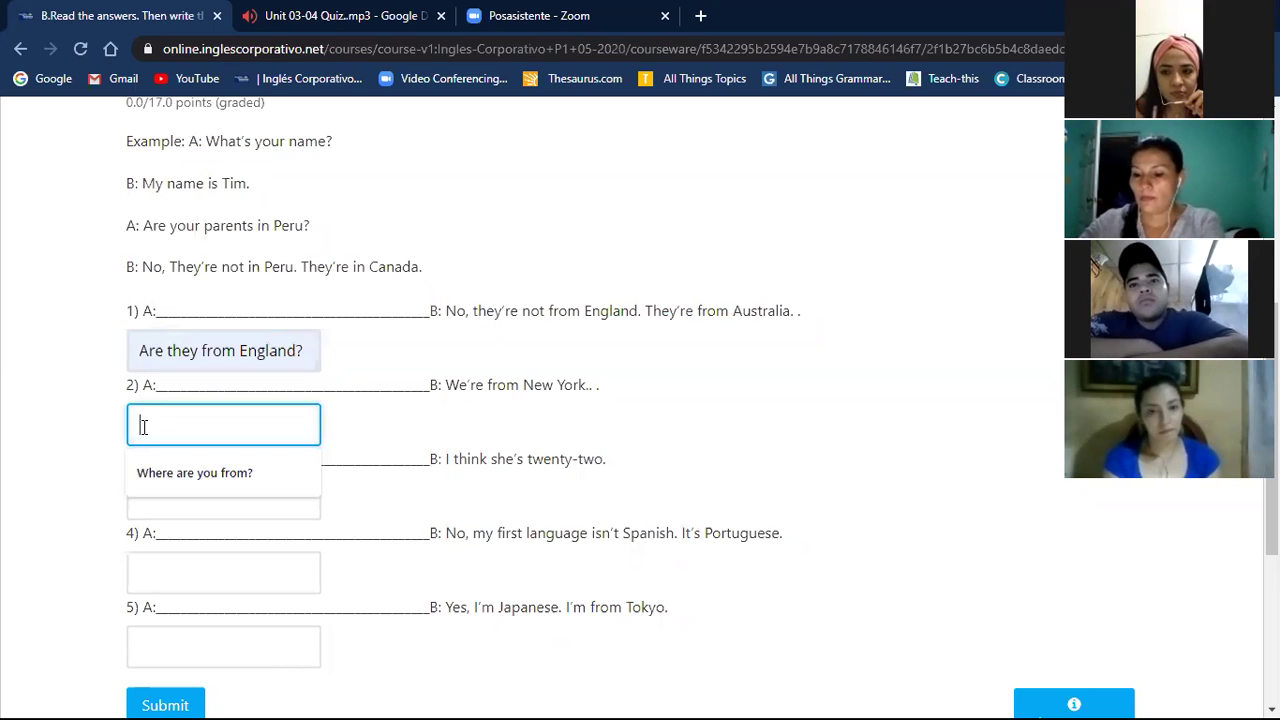
left_click(190, 472)
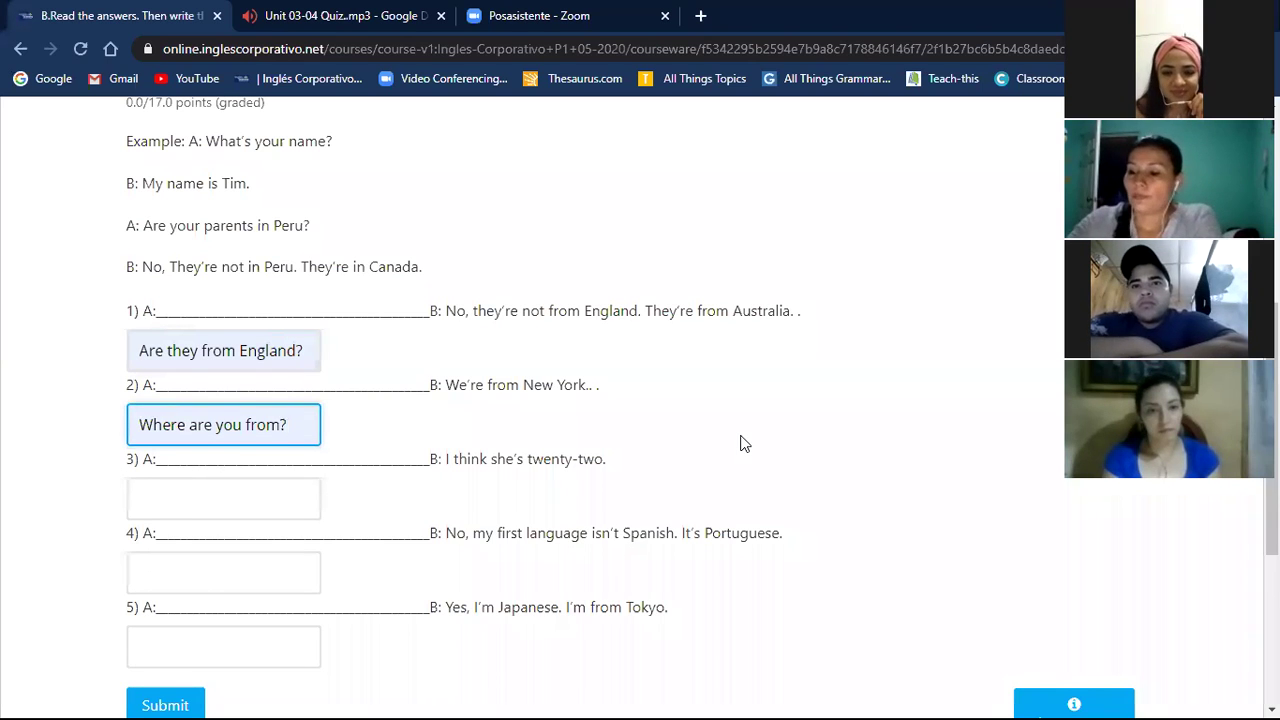
scroll(742, 443, "down", 1)
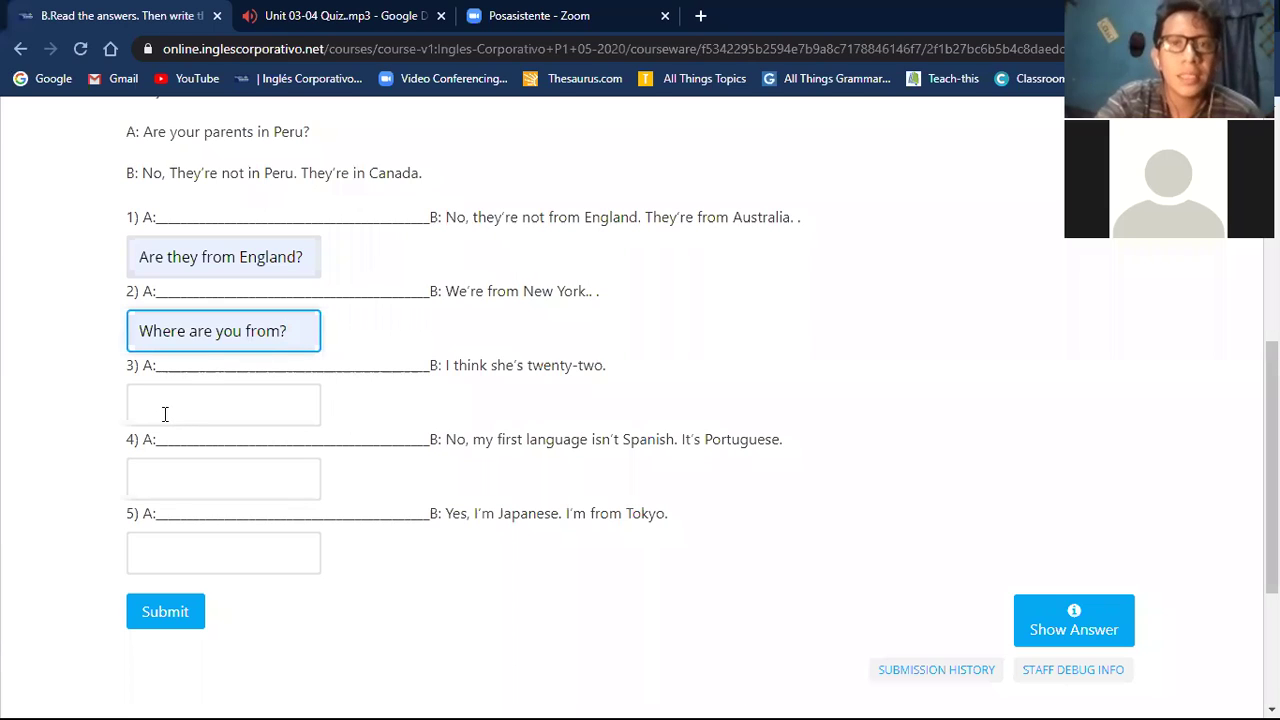
left_click(165, 413)
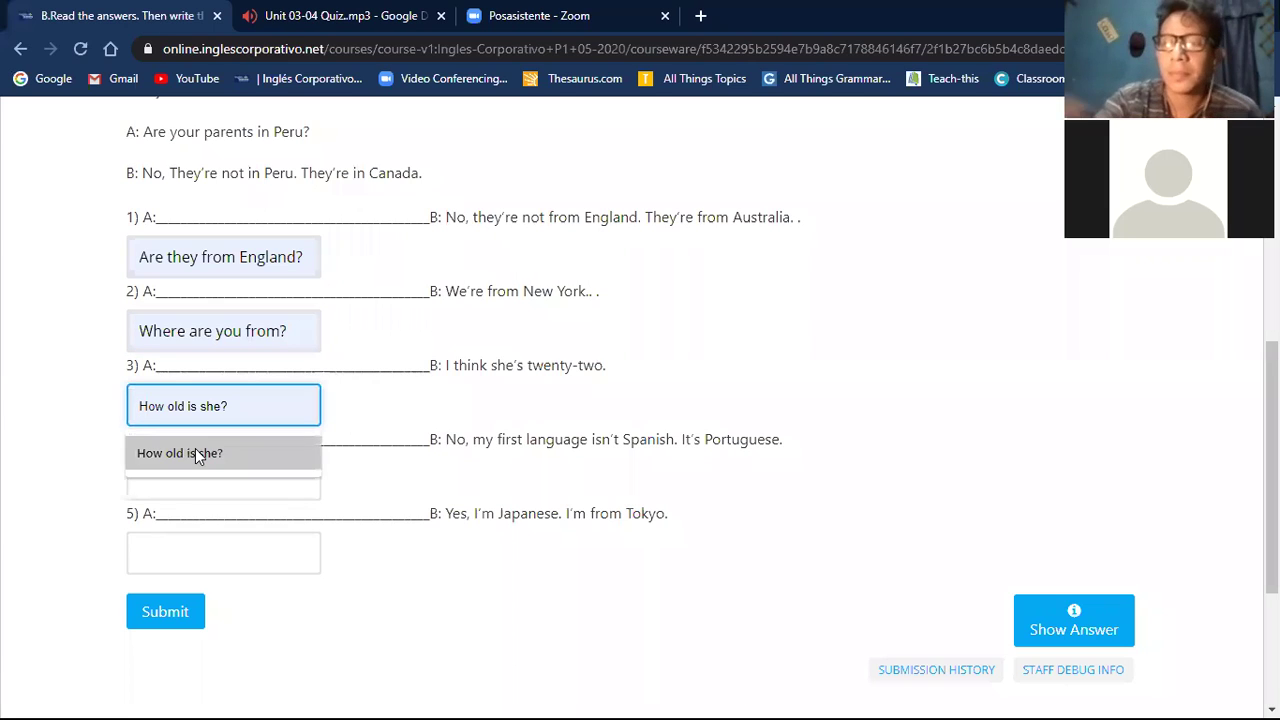
left_click(199, 452)
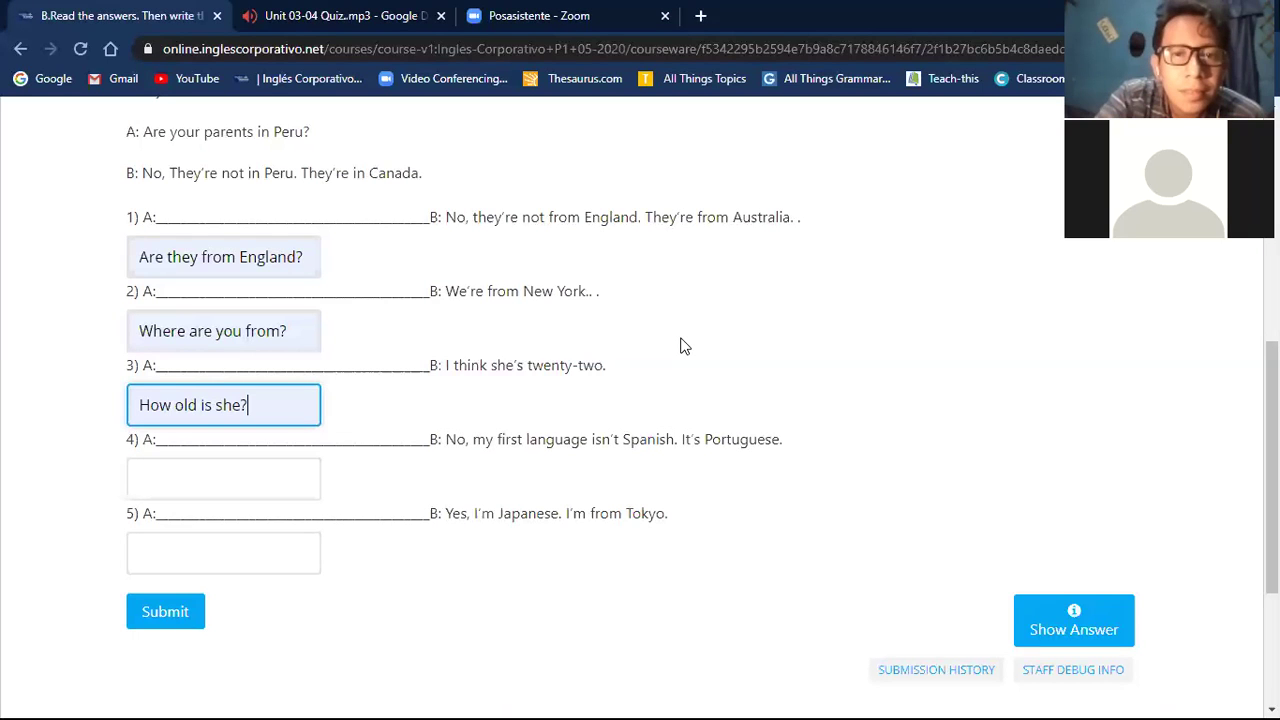
Fill in item 4 with "Is your first language Spanish?" and bring the end of the answer text into view
left_click(155, 481)
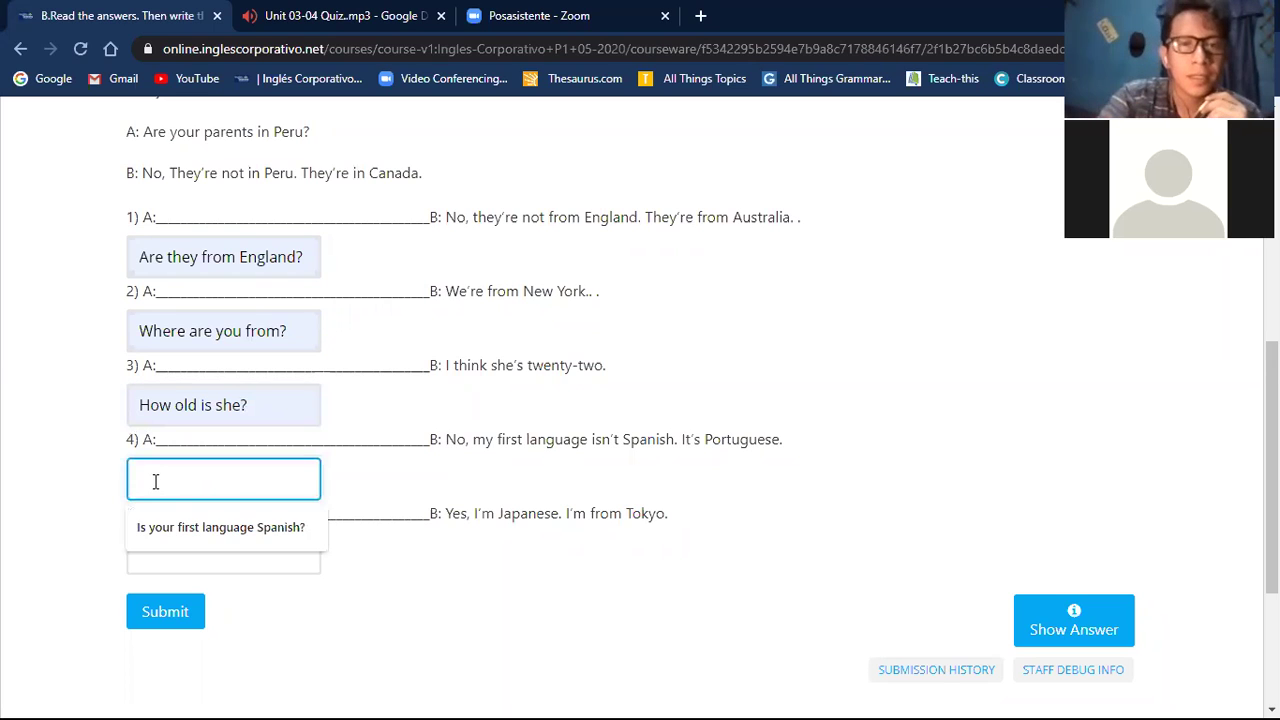
left_click(190, 535)
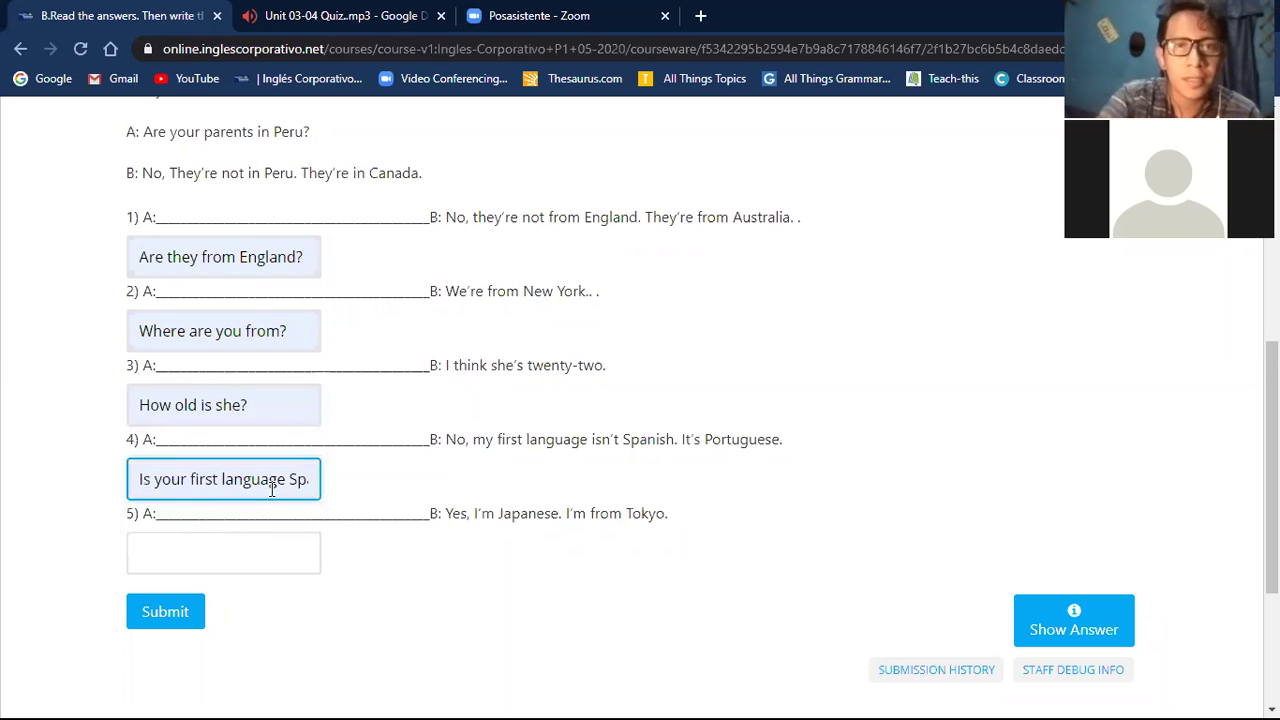
key("Right")
key("Right")
key("Right")
key("Right")
key("Right")
key("Right")
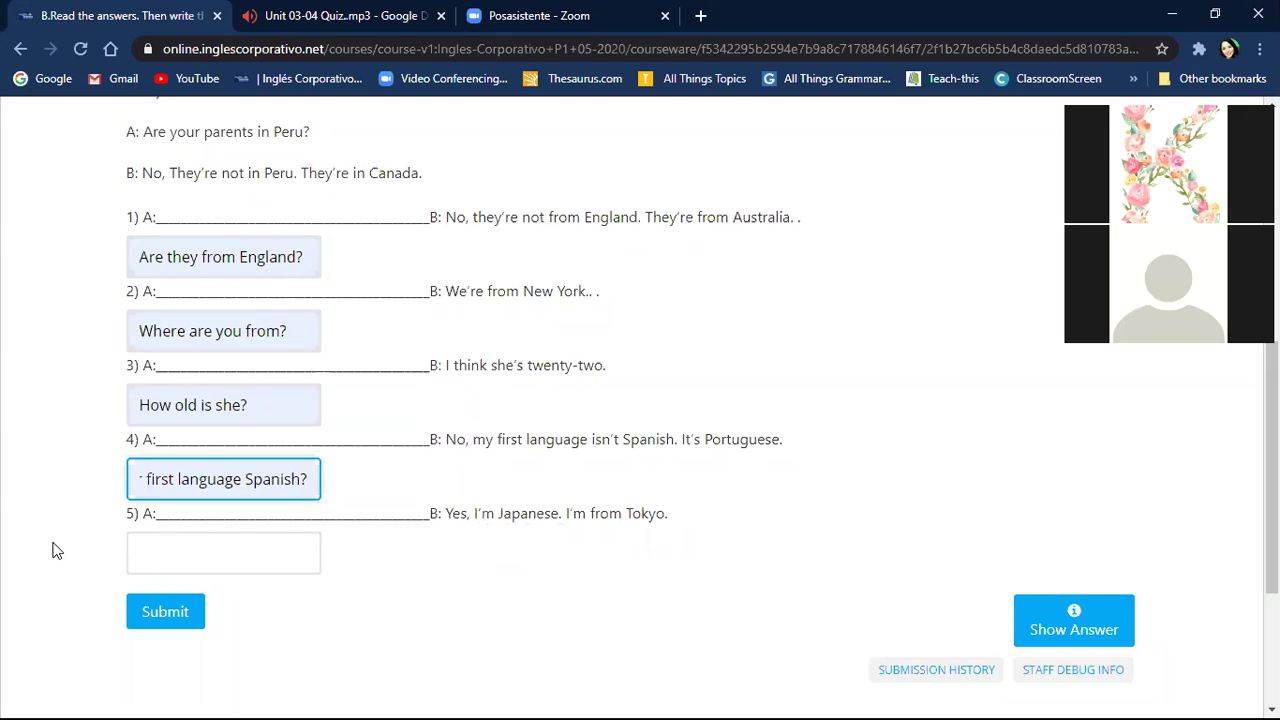
Fill in item 5 with "Are you Japanese?" and submit exercise B
left_click(165, 558)
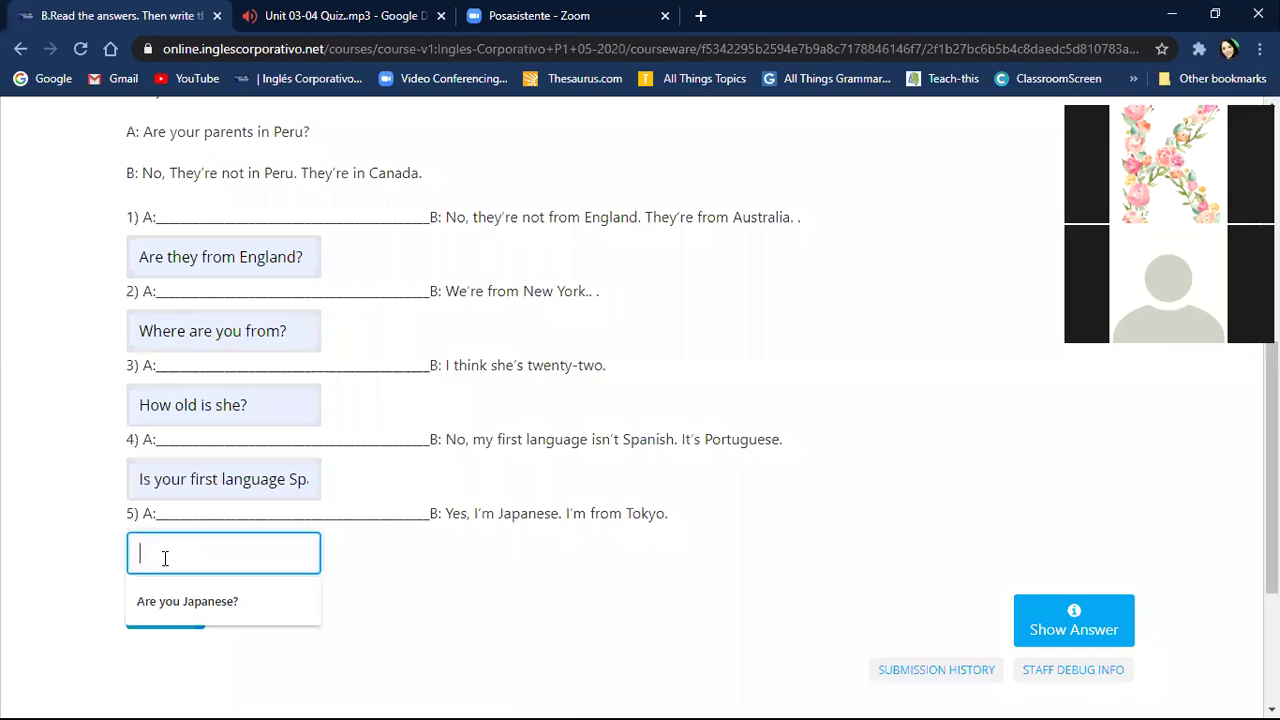
left_click(257, 600)
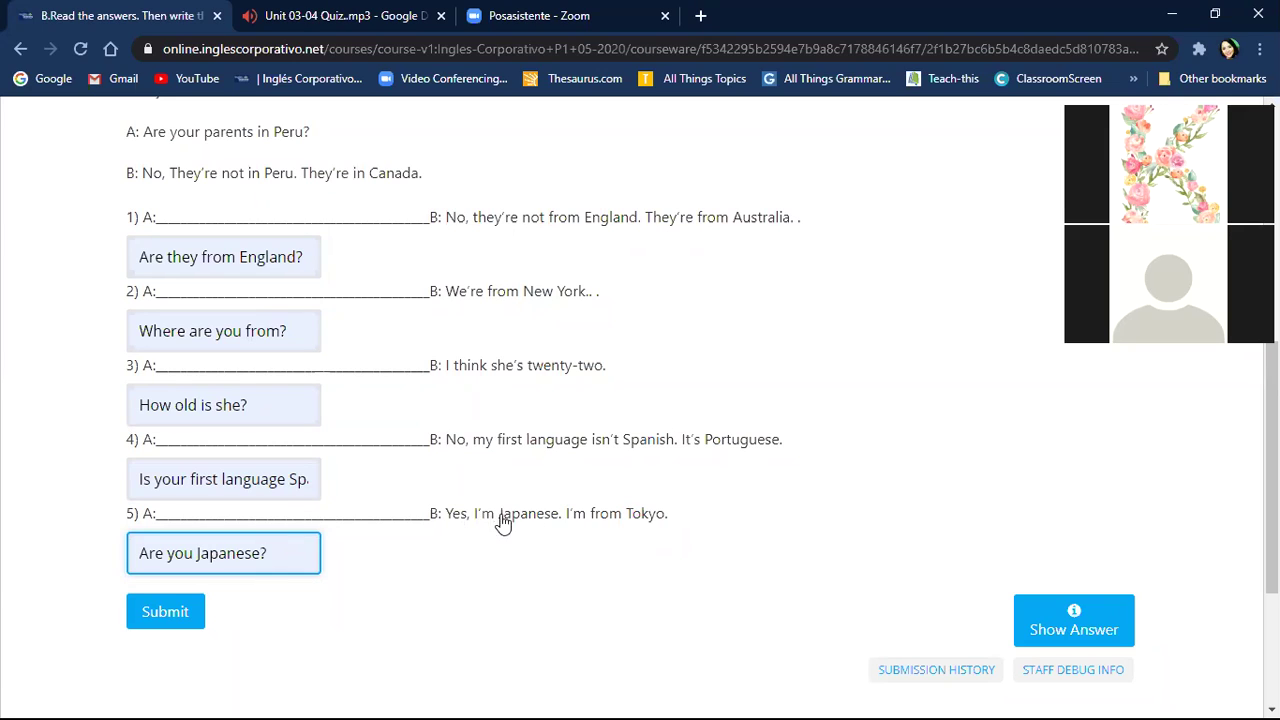
left_click(166, 611)
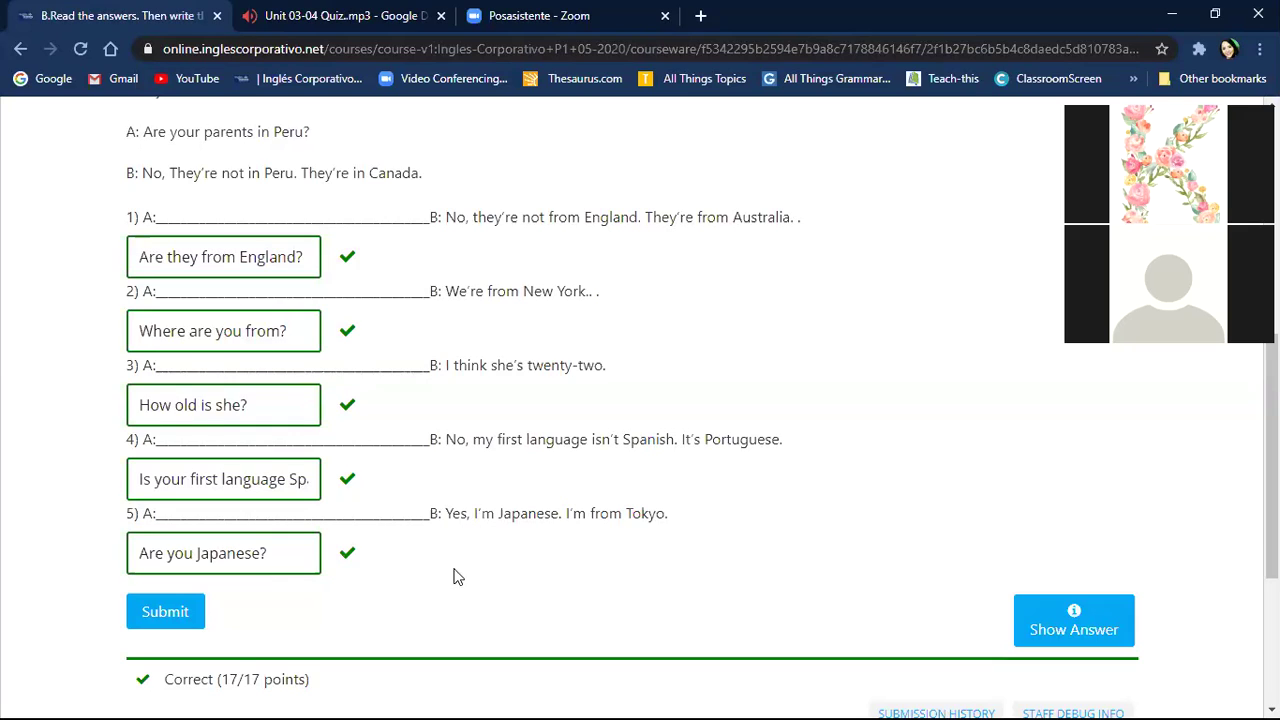
Reveal the accepted answers for exercise B and look them over through the end of the page
left_click(1072, 638)
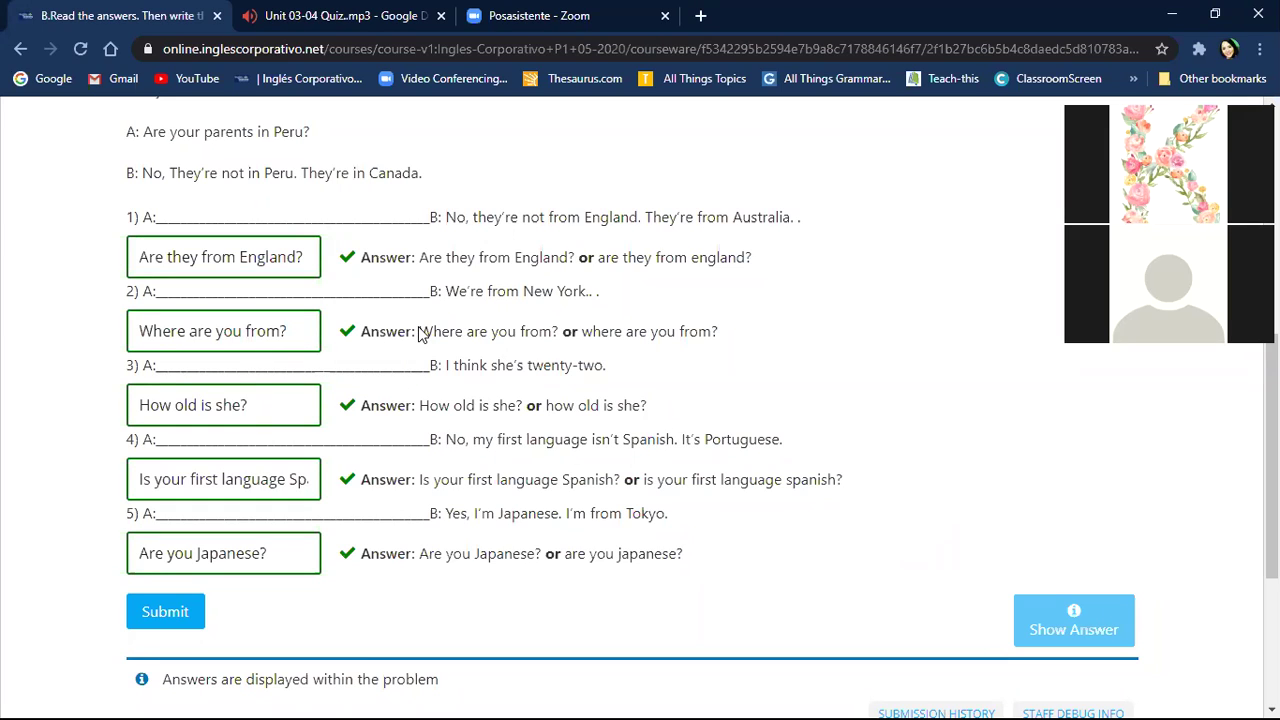
scroll(717, 603, "down", 3)
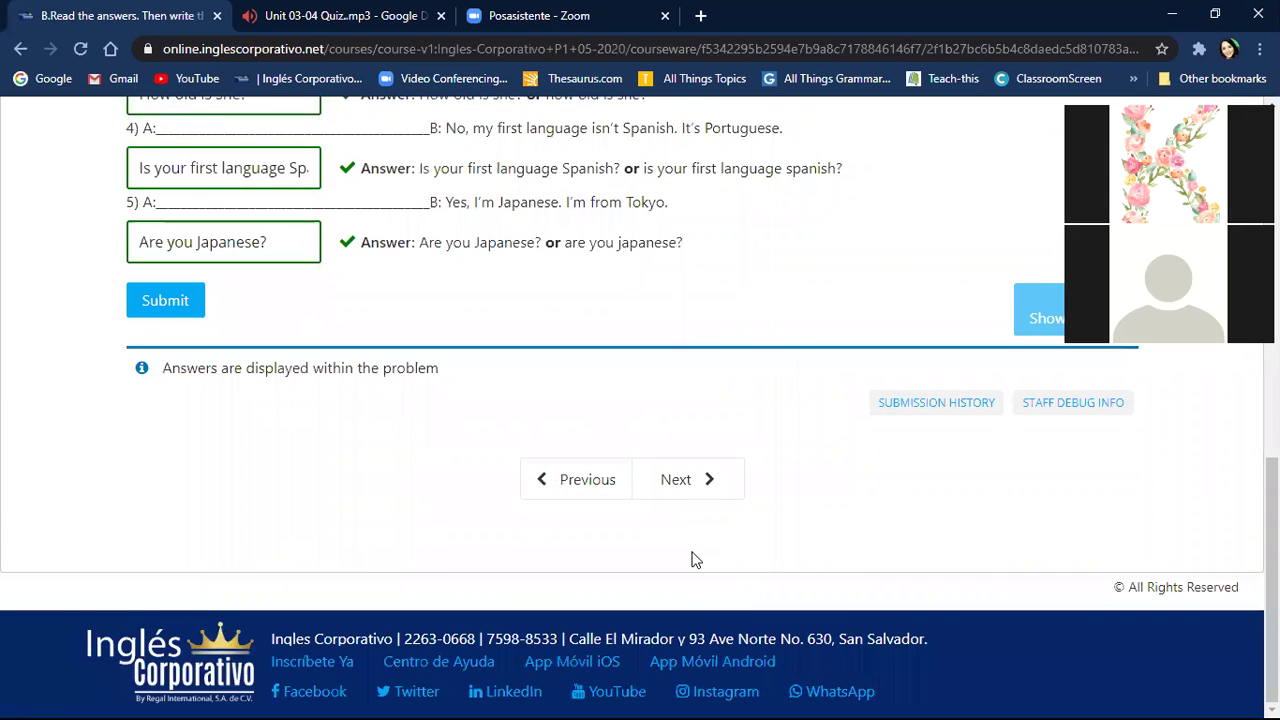
Go on to exercise C about choosing adjectives and answer item 1 with "funny"
left_click(676, 481)
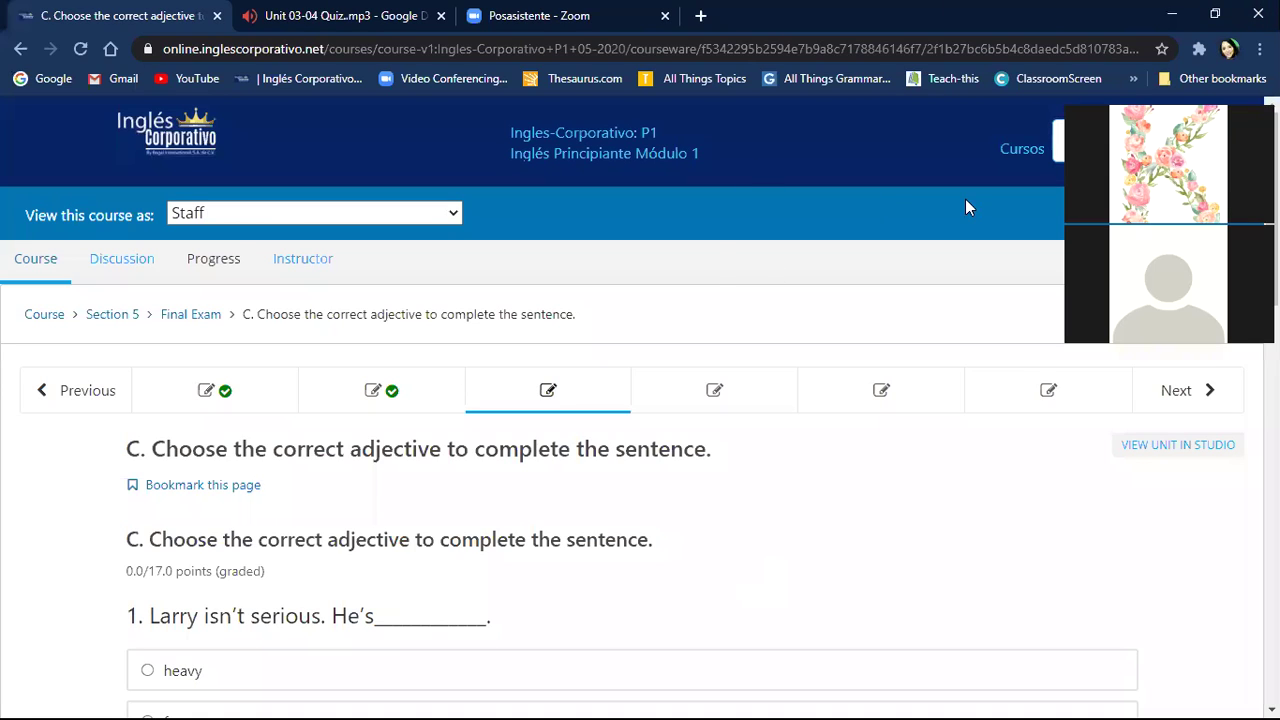
left_click(1058, 148)
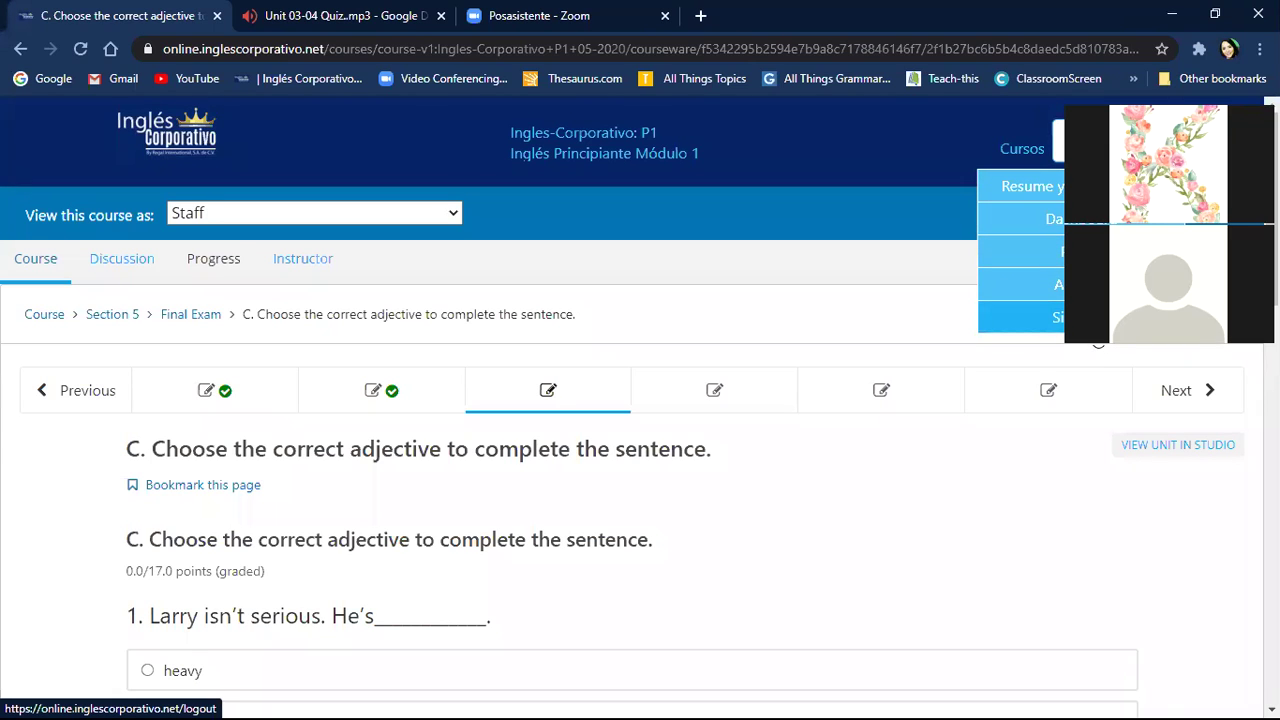
left_click(716, 173)
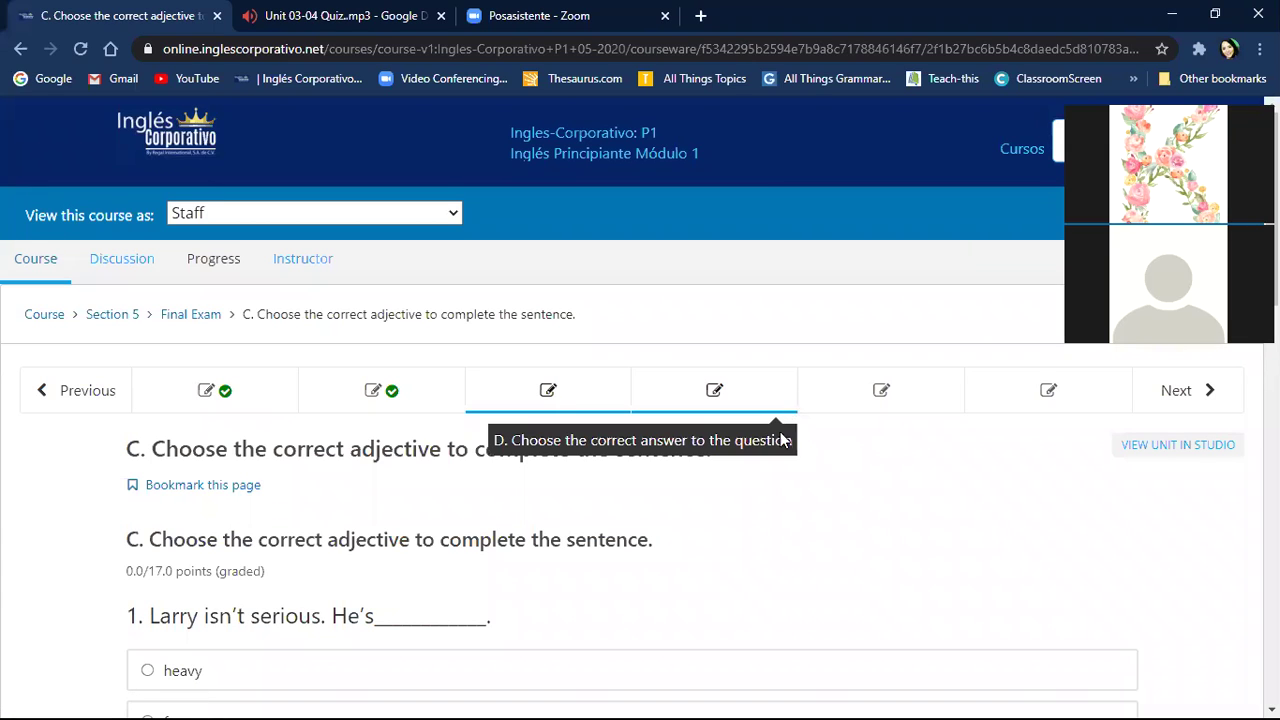
scroll(766, 546, "down", 2)
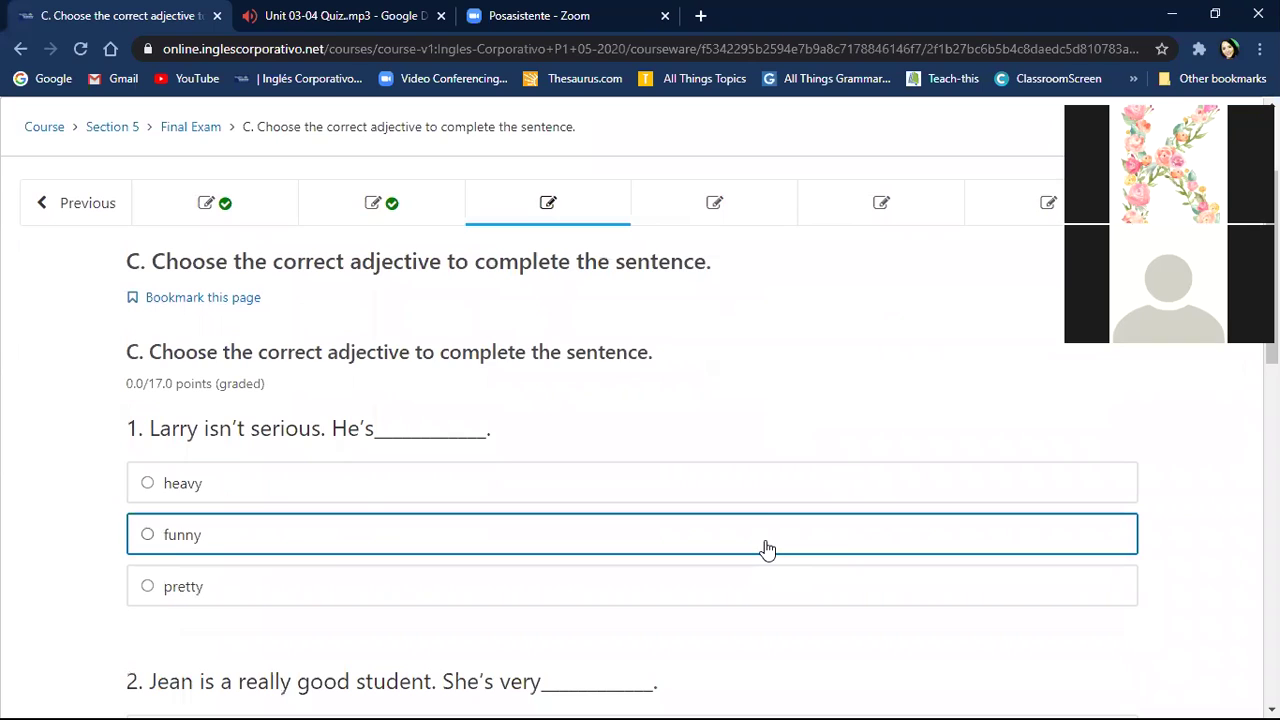
scroll(834, 375, "down", 1)
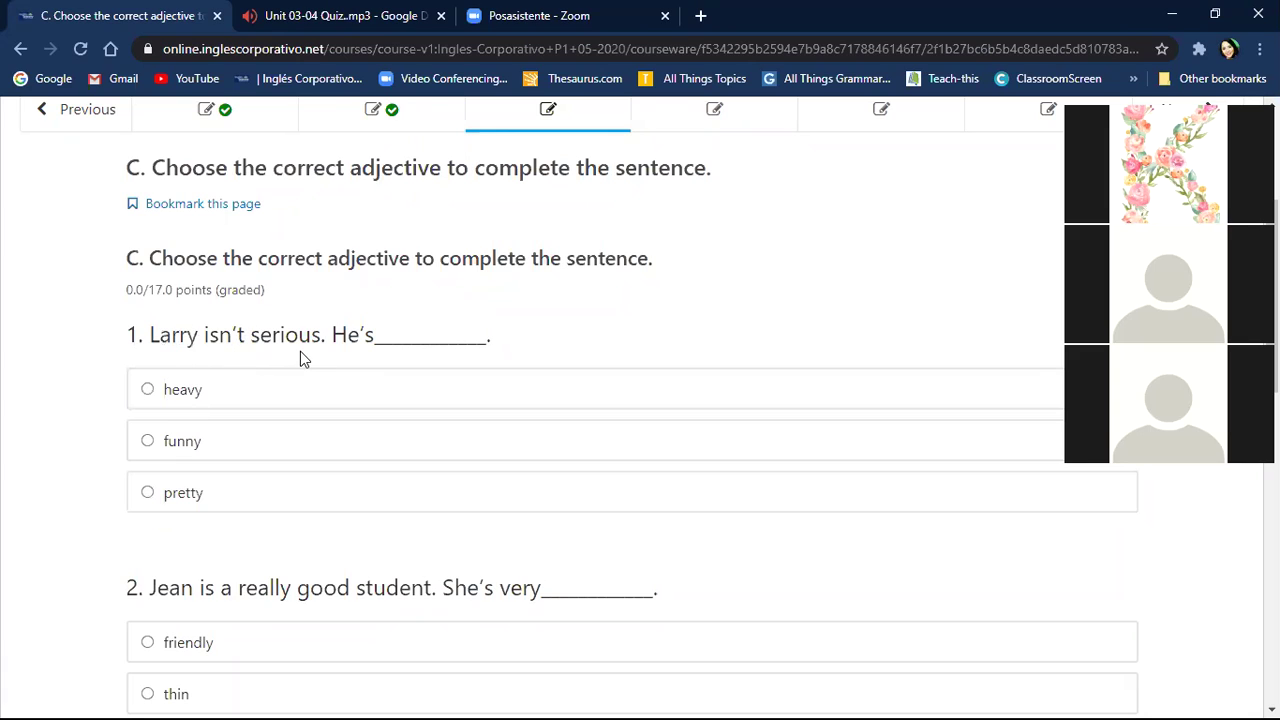
left_click(148, 442)
Answer item 2 about the good student with "smart" and item 3 about the teacher with "tall"
scroll(66, 507, "down", 1)
scroll(66, 507, "down", 3)
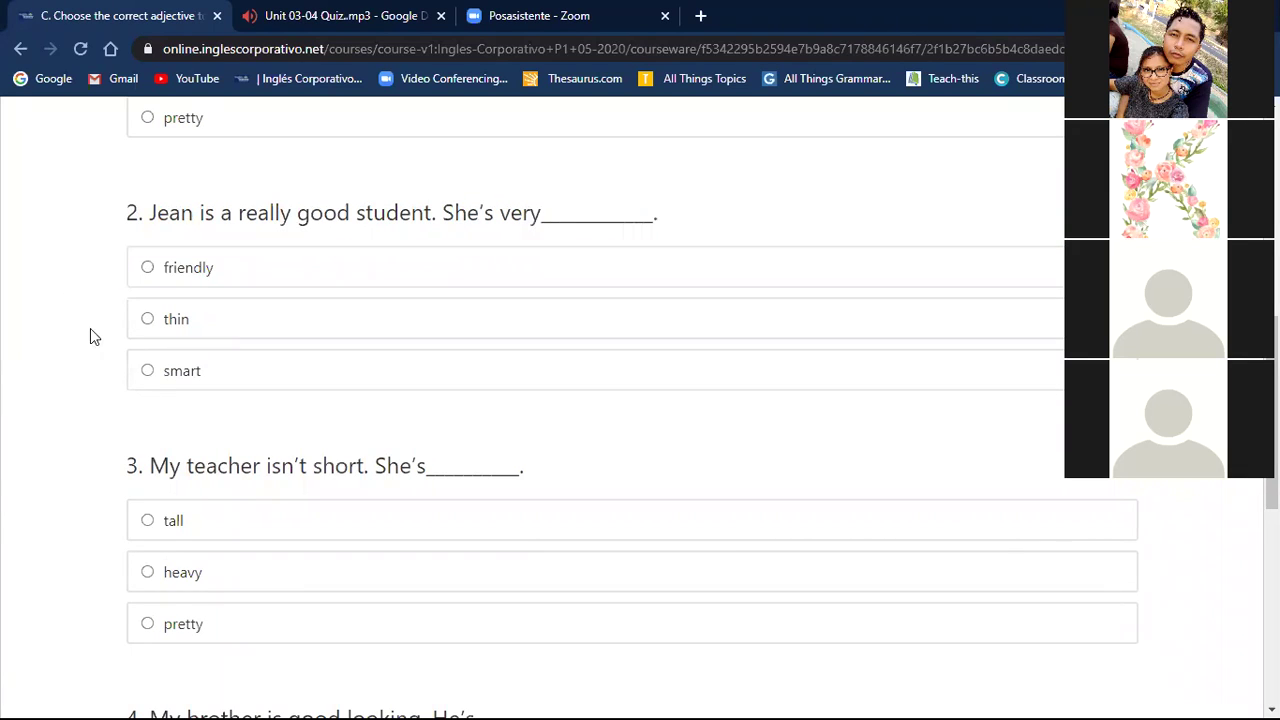
left_click(148, 371)
scroll(88, 420, "down", 3)
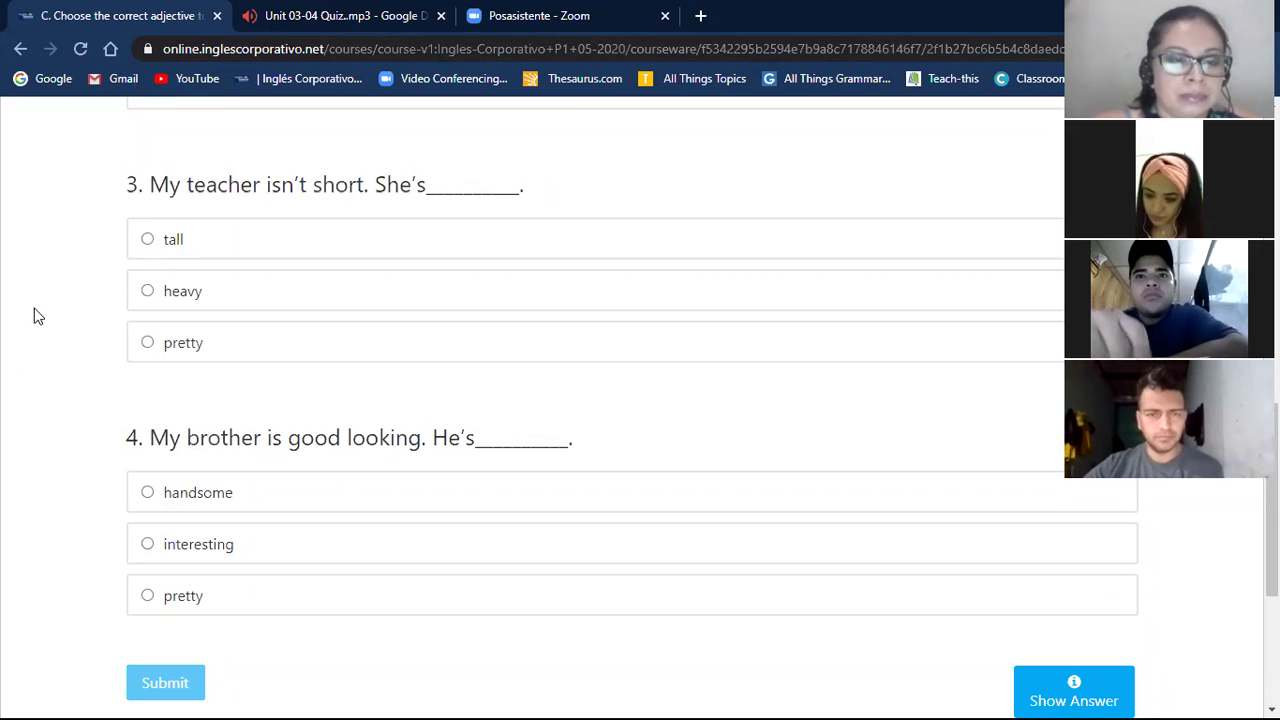
left_click(147, 241)
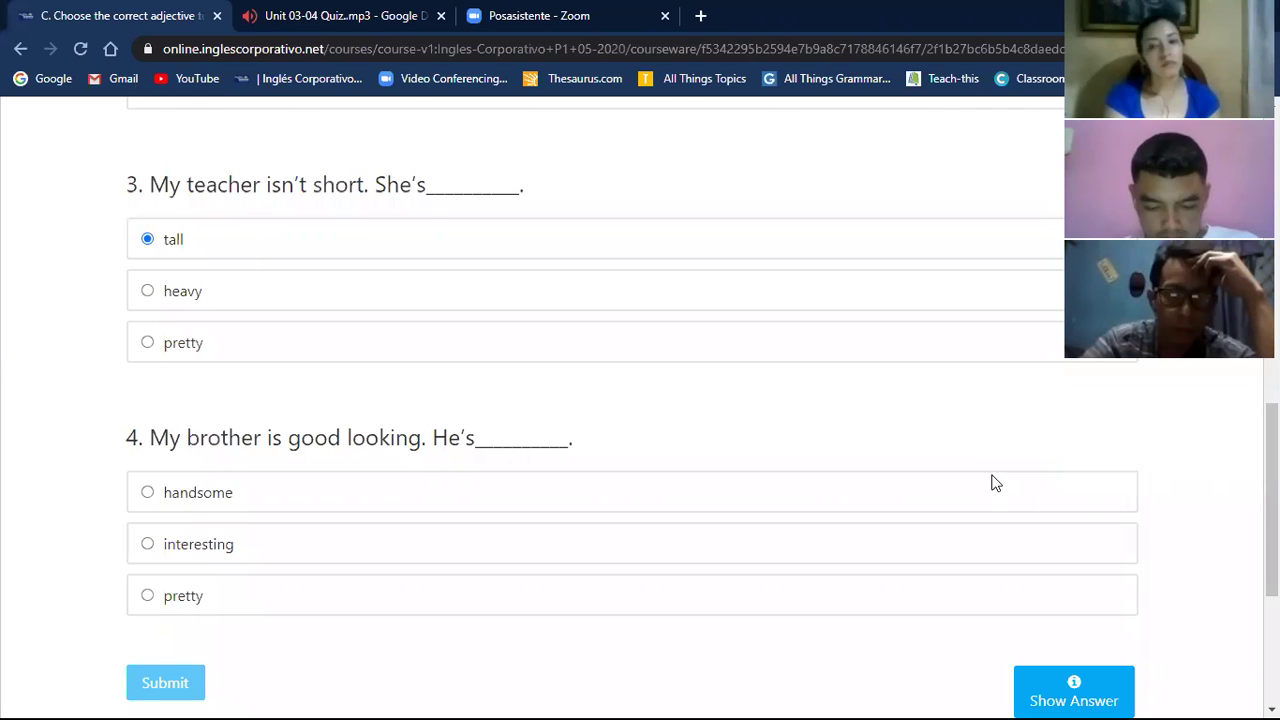
Answer item 4 about the good-looking brother with "handsome" and submit exercise C after reviewing the chosen adjectives
scroll(729, 543, "down", 1)
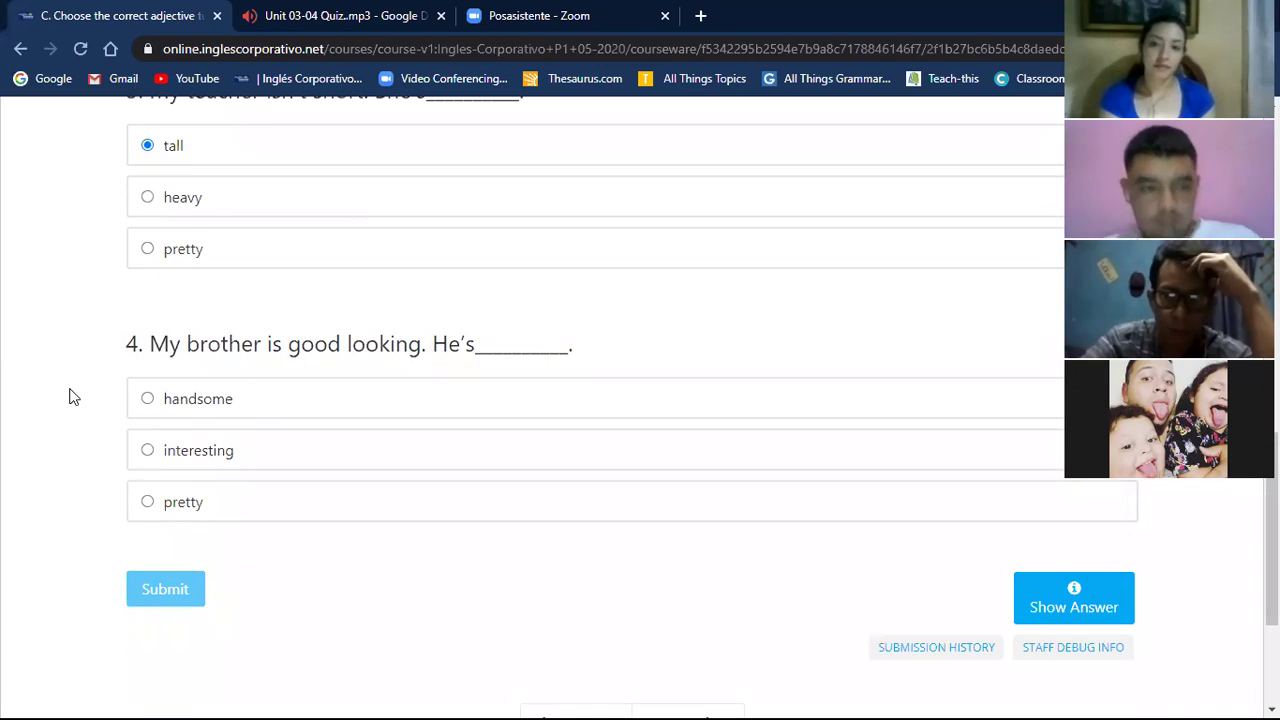
left_click(148, 398)
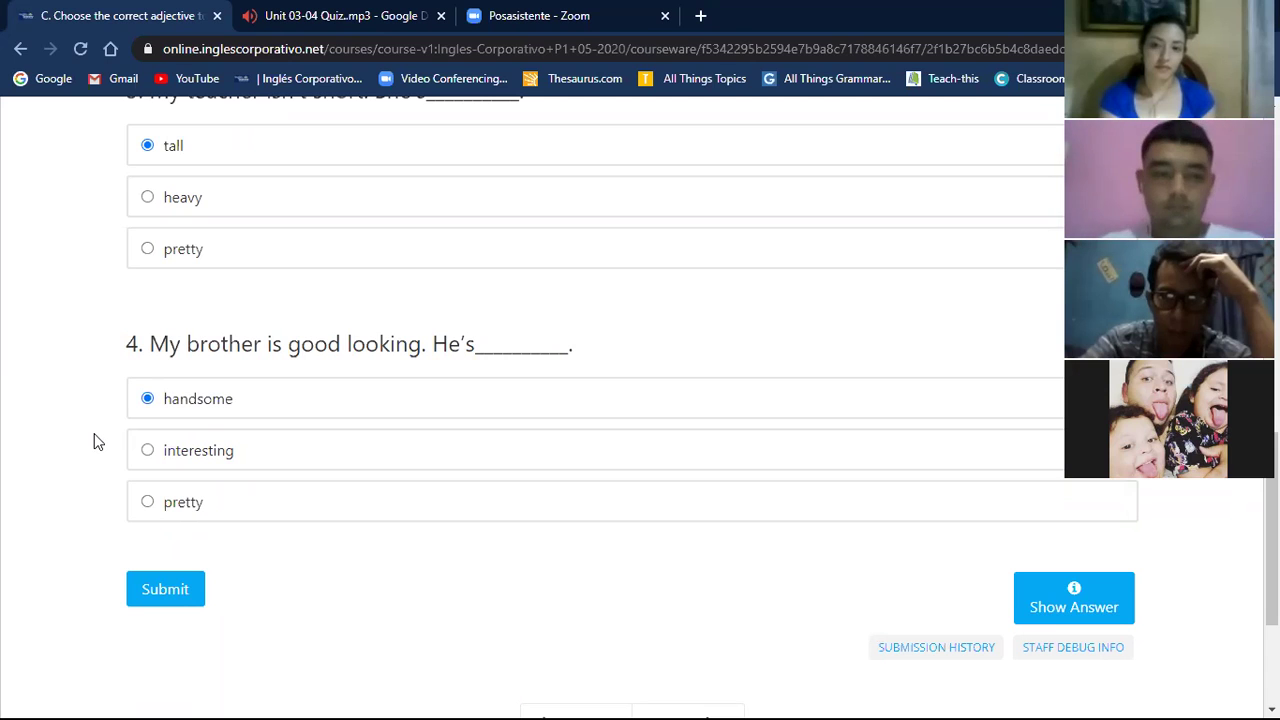
scroll(93, 441, "up", 3)
scroll(93, 441, "up", 3)
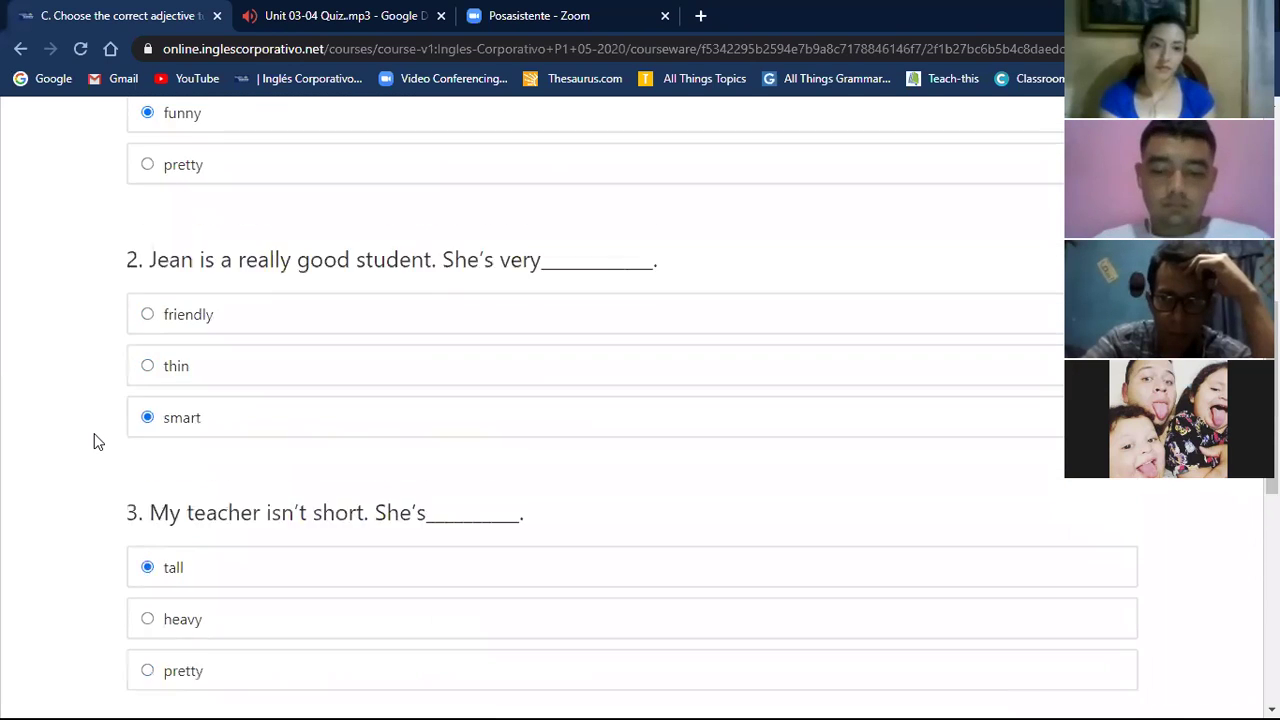
scroll(93, 441, "down", 1)
scroll(93, 441, "down", 4)
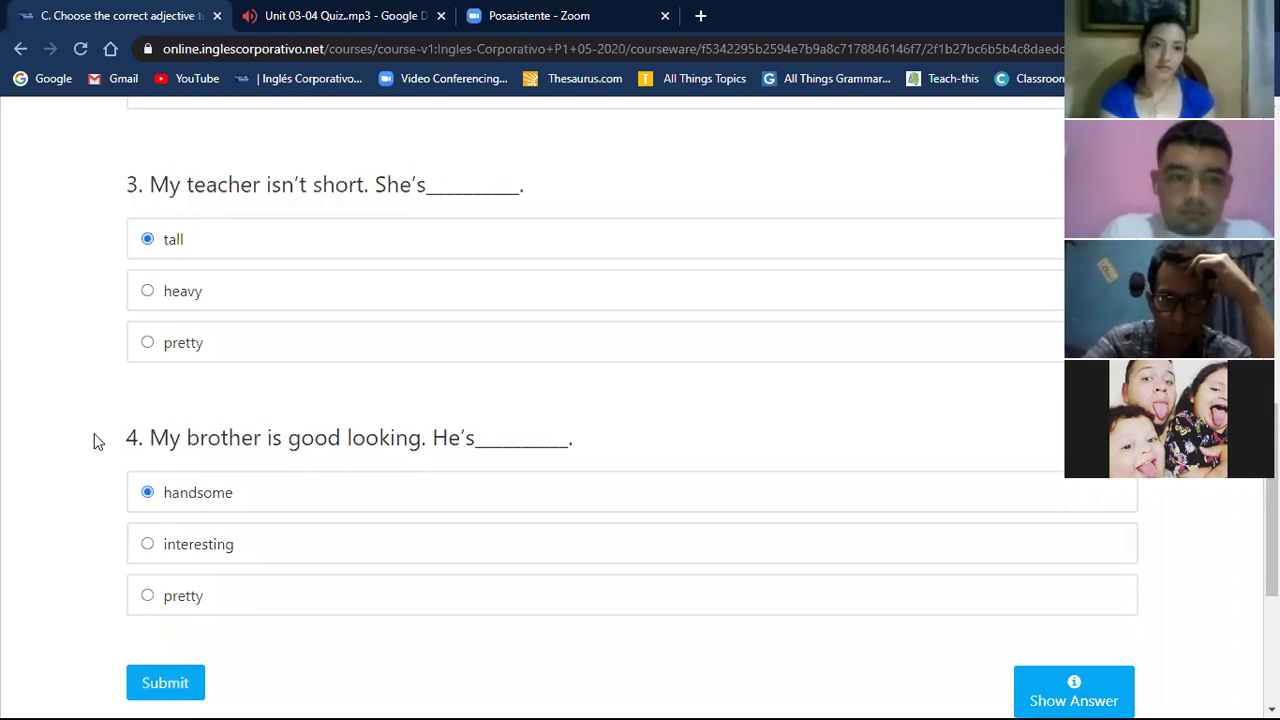
scroll(93, 441, "down", 3)
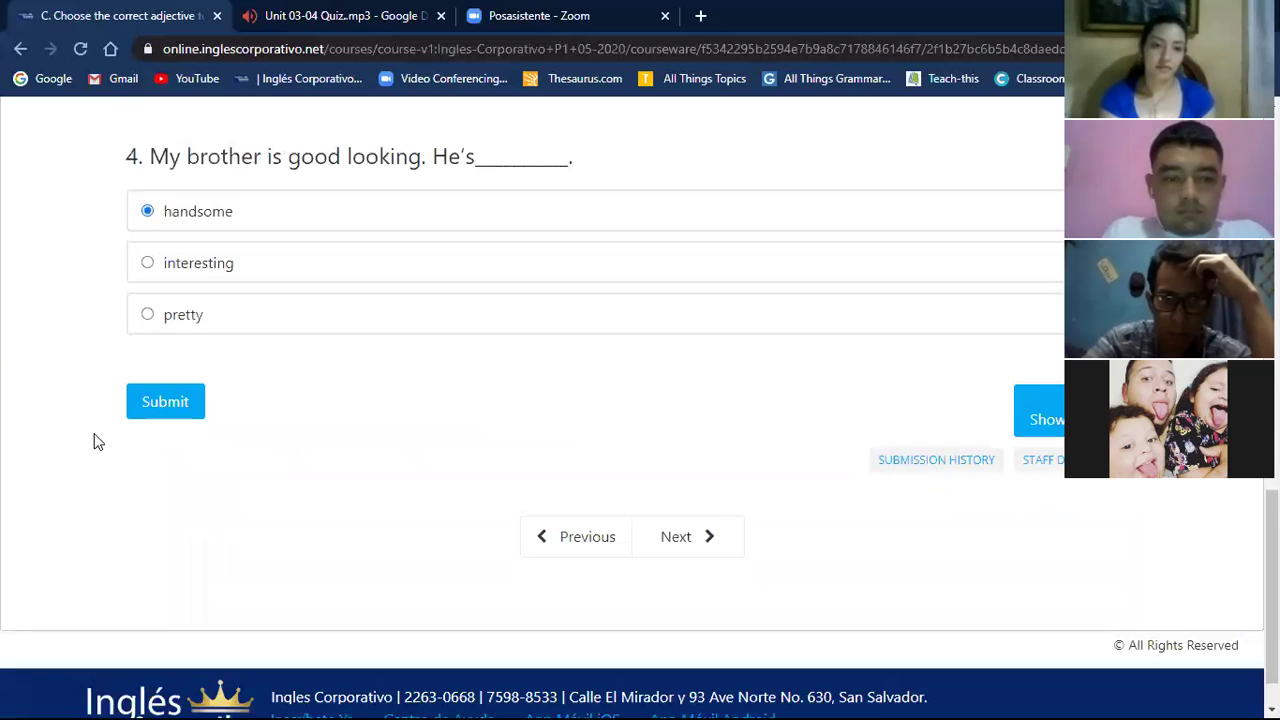
left_click(165, 401)
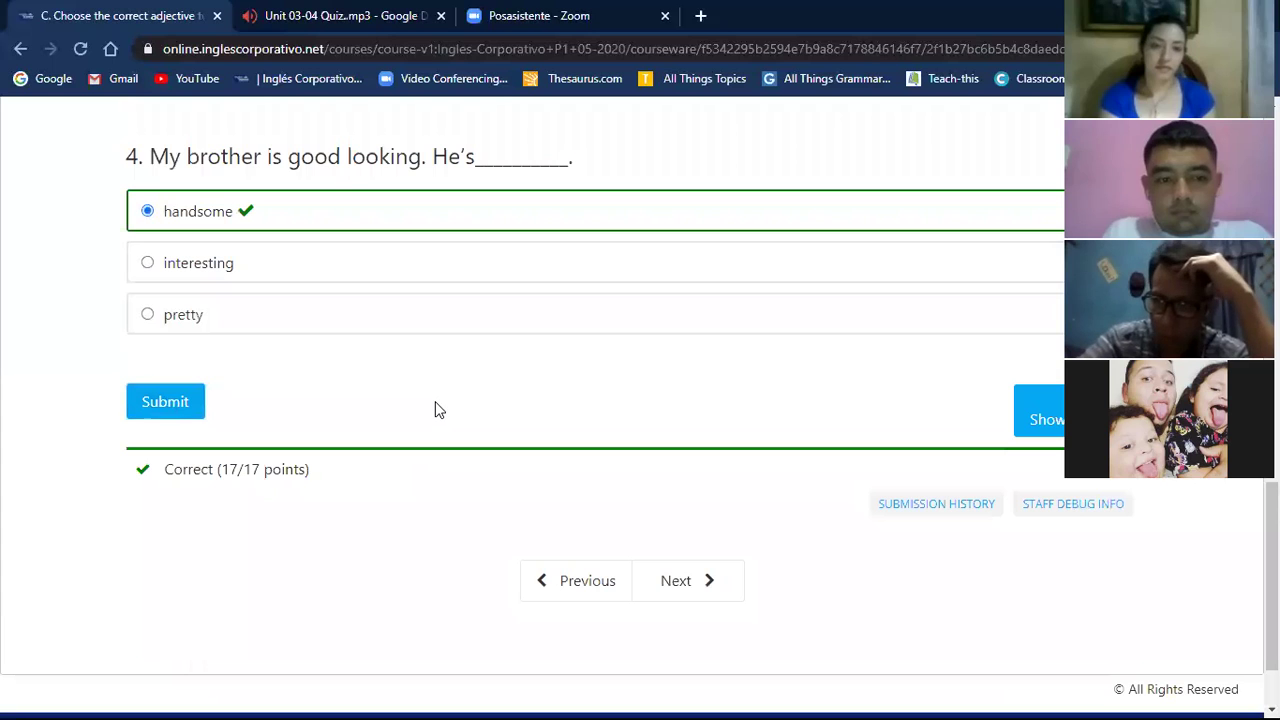
scroll(437, 409, "up", 1)
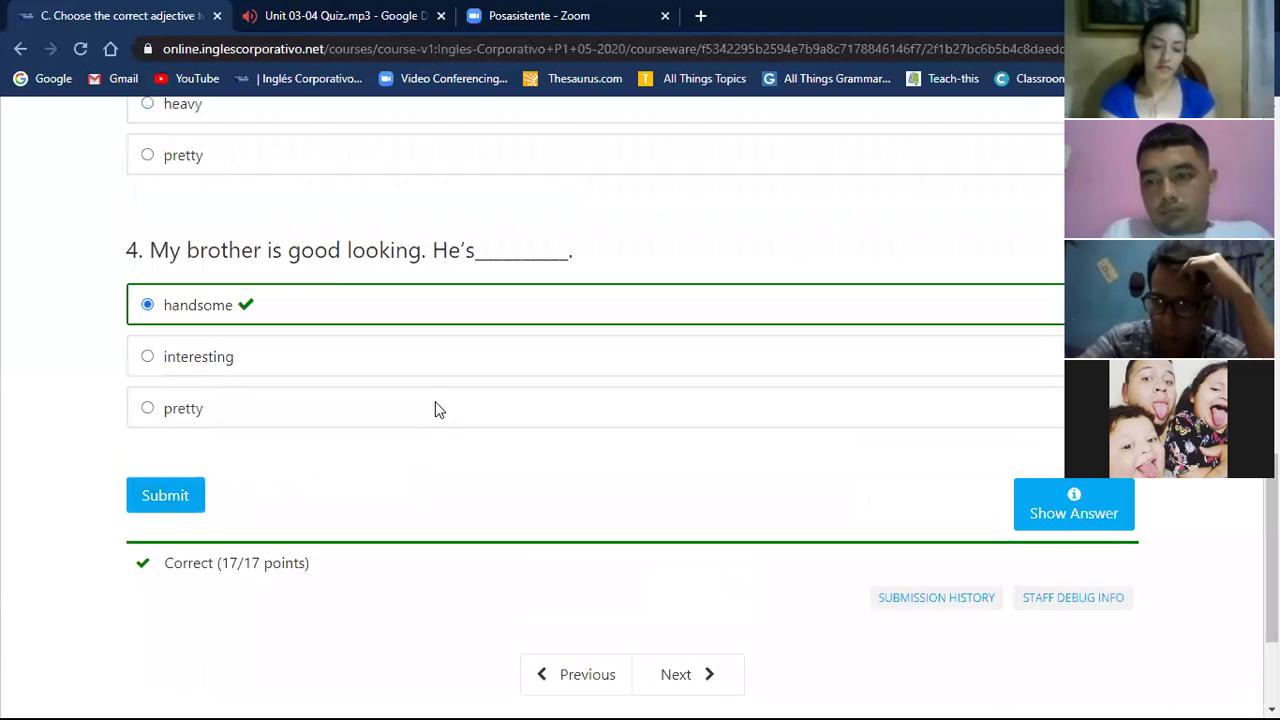
scroll(437, 409, "up", 1)
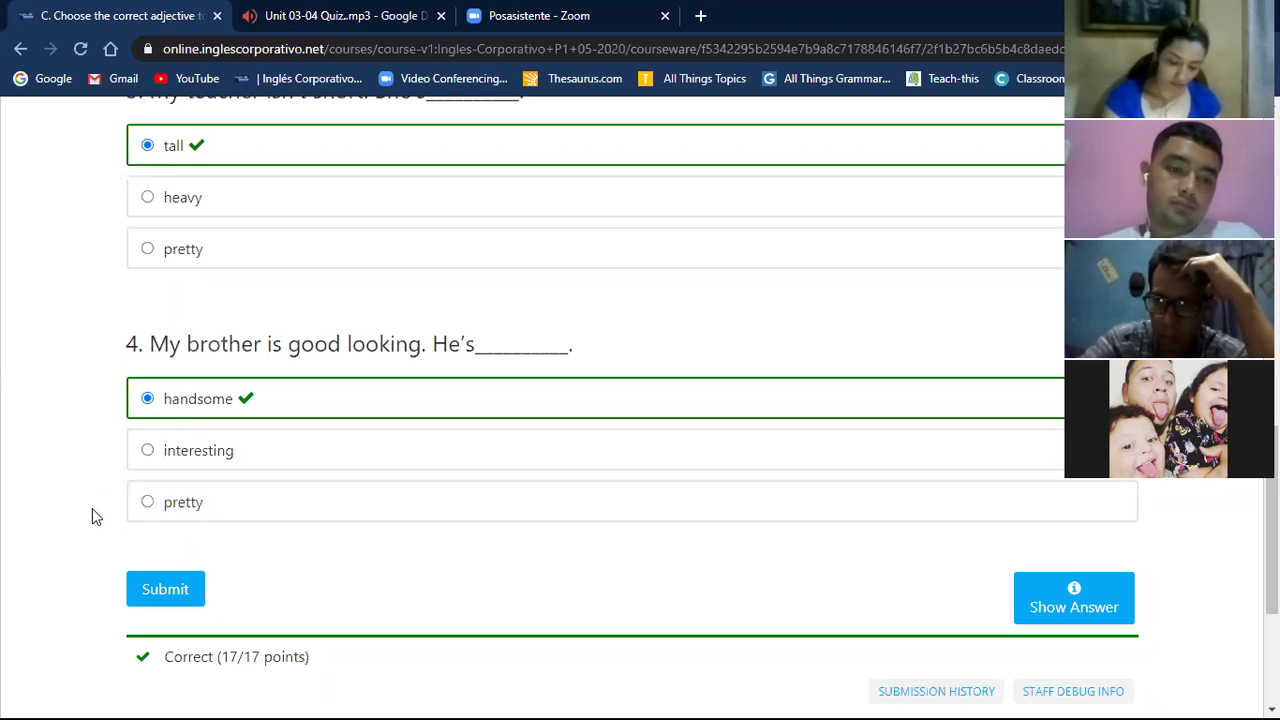
scroll(93, 514, "down", 2)
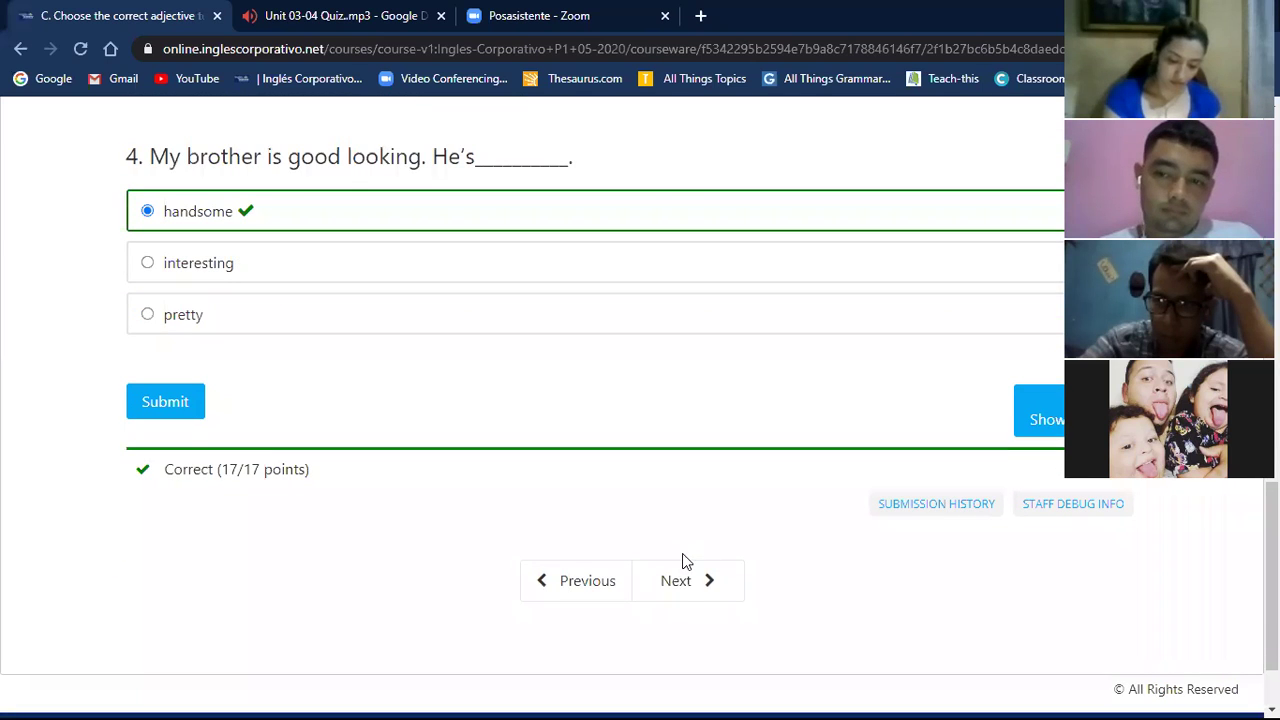
Go on to exercise D and answer item 1 about the scarf with "No, It's not hers. It's mine."
left_click(677, 583)
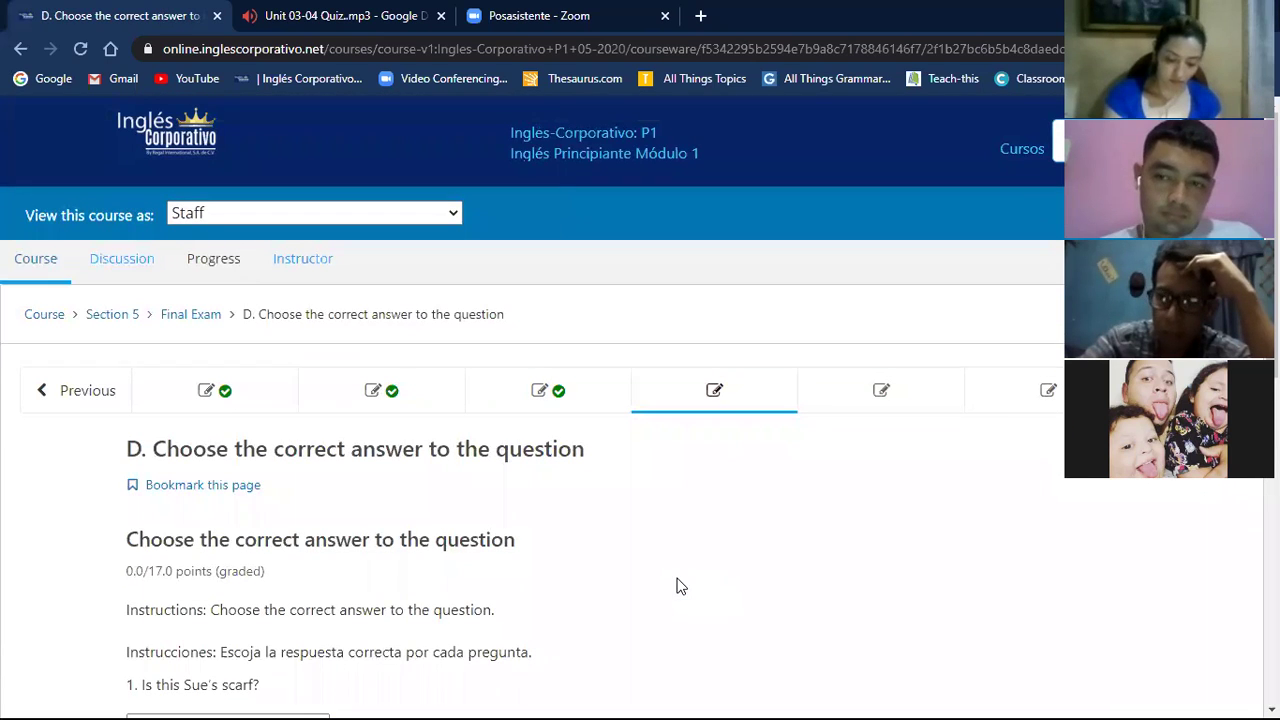
scroll(682, 576, "down", 2)
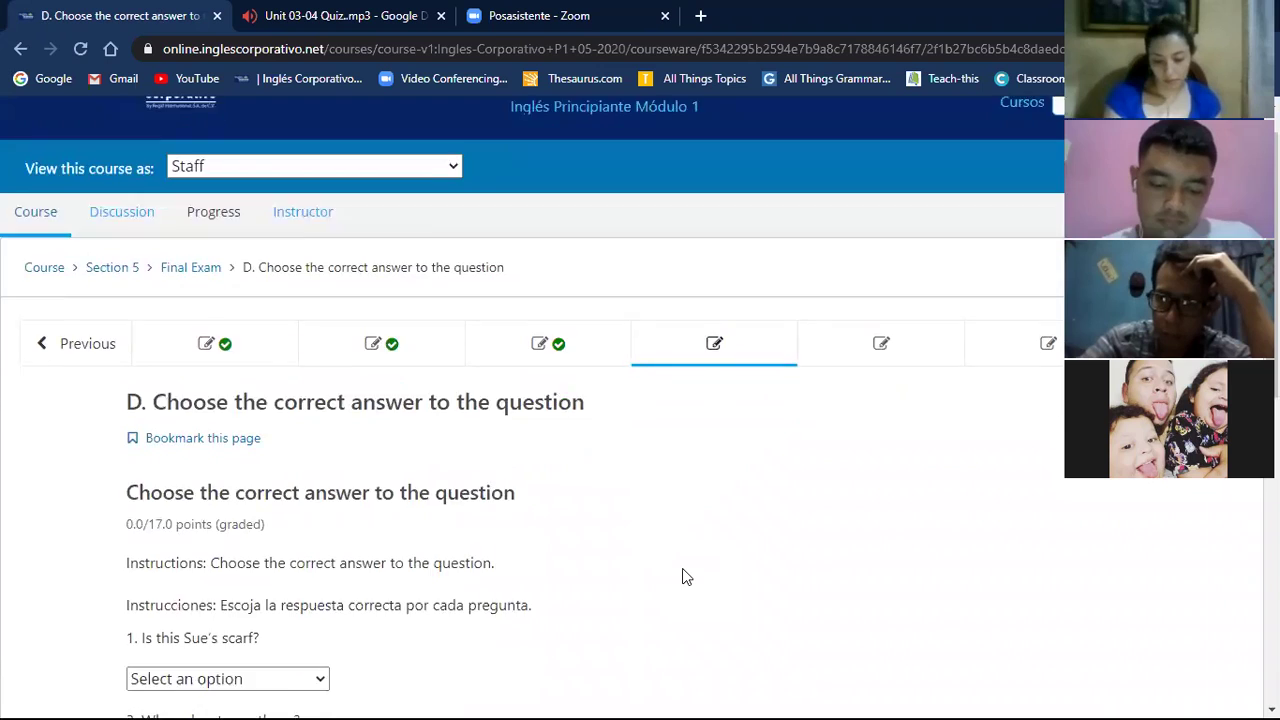
scroll(684, 578, "down", 1)
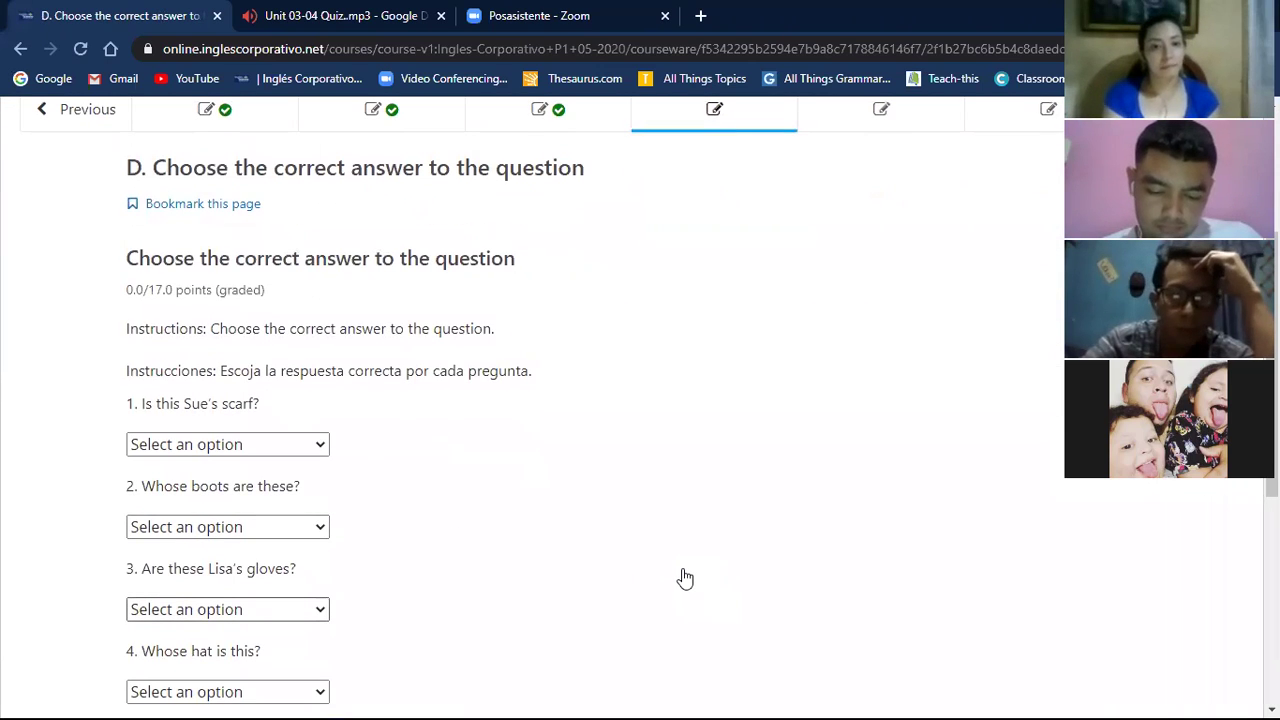
scroll(684, 578, "down", 2)
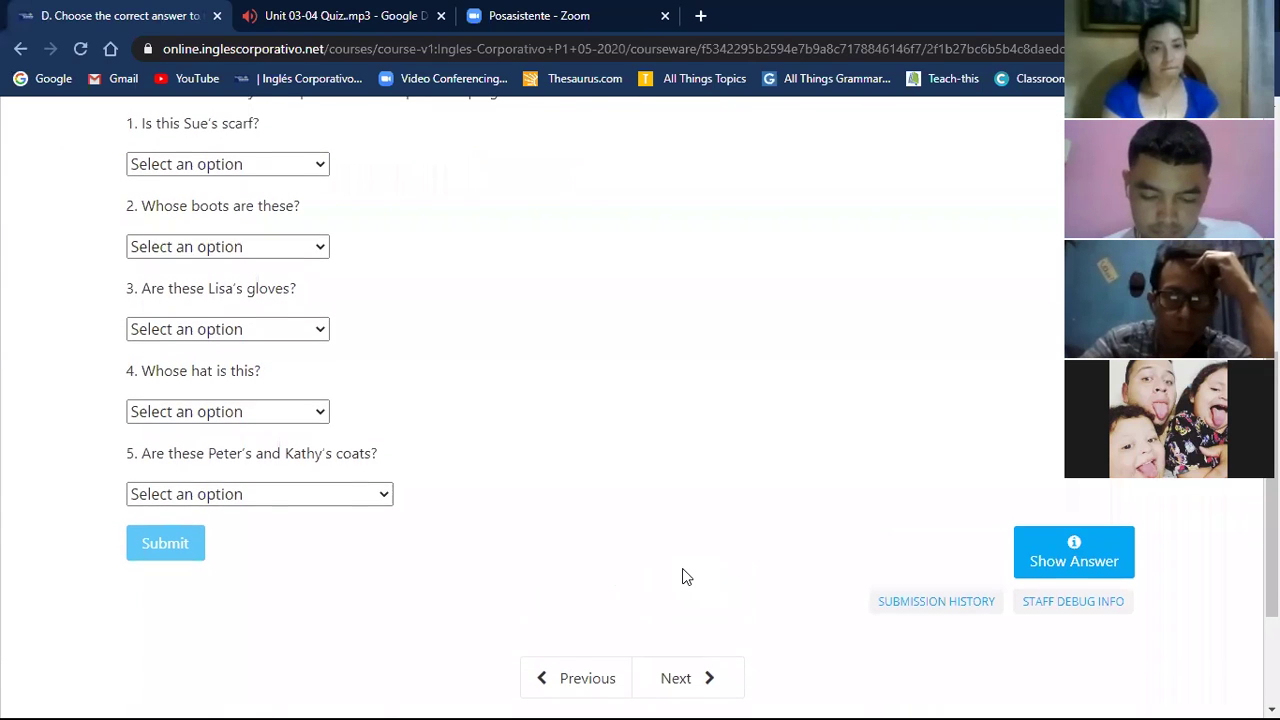
scroll(682, 575, "up", 1)
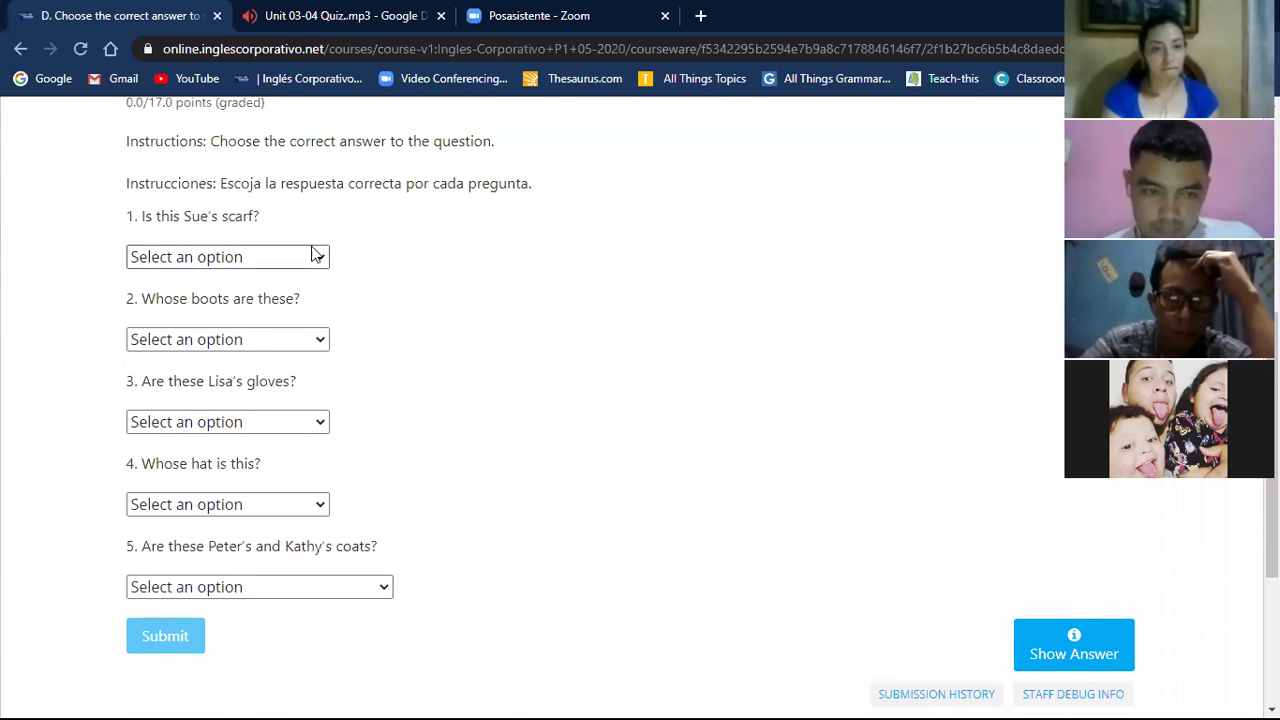
left_click(324, 260)
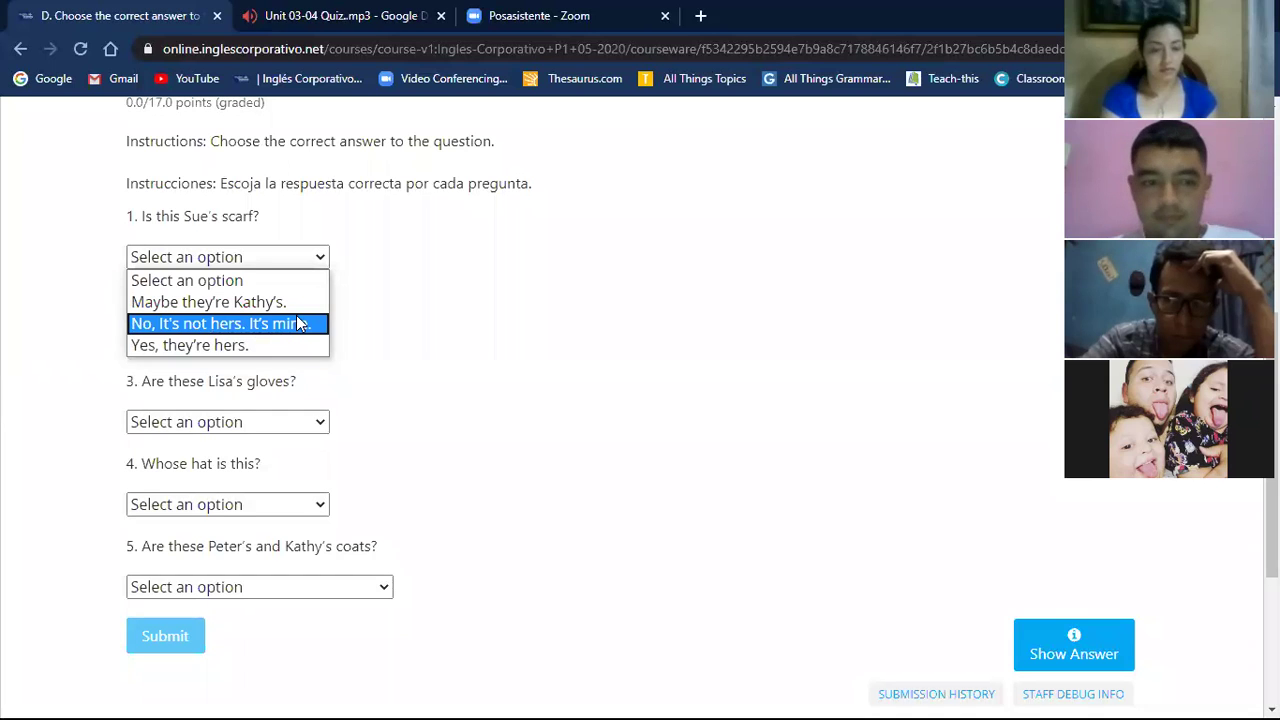
left_click(296, 323)
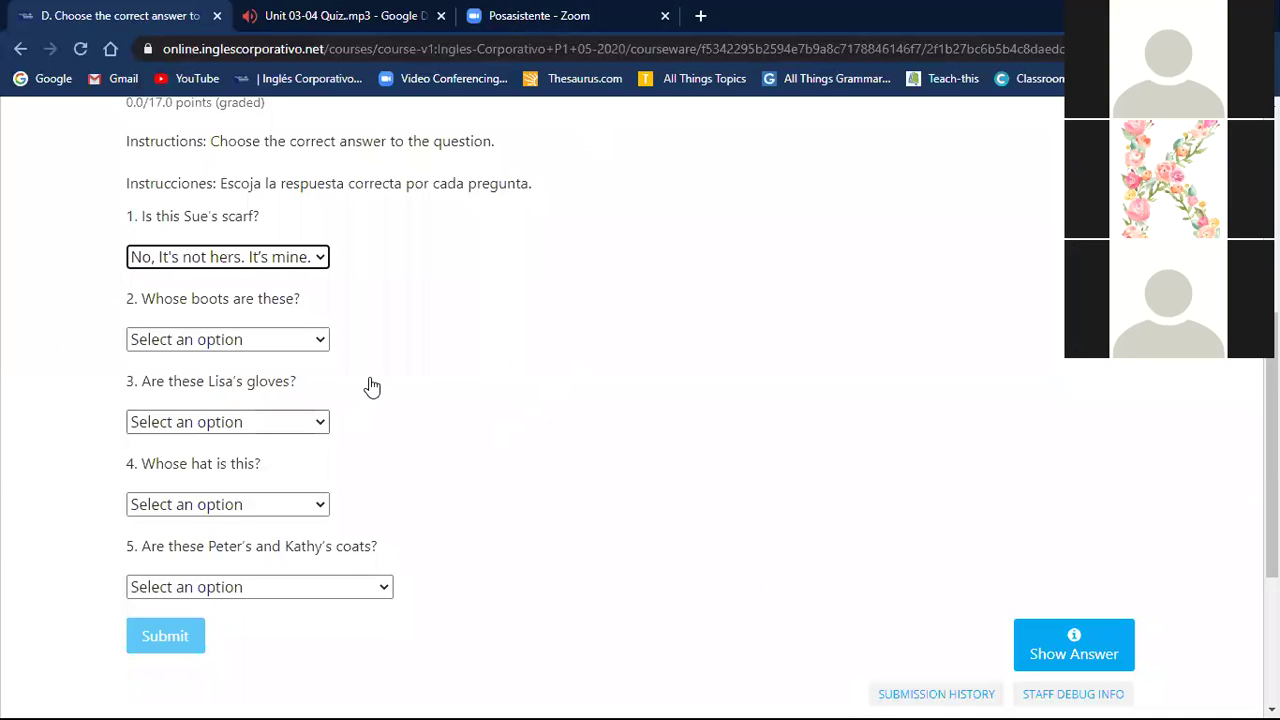
Answer item 2 with the "Maybe they're" option, item 3 with "Yes, they're hers." and item 4 with "I think it's yours."
left_click(321, 345)
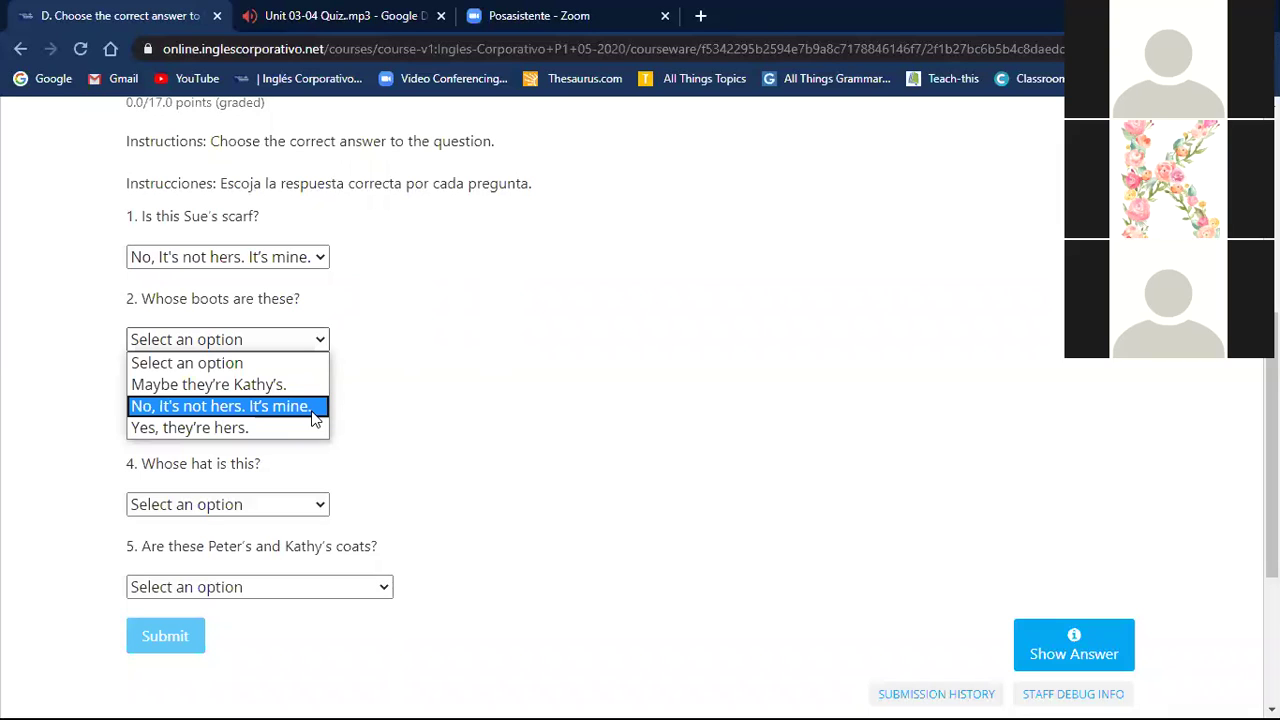
left_click(255, 388)
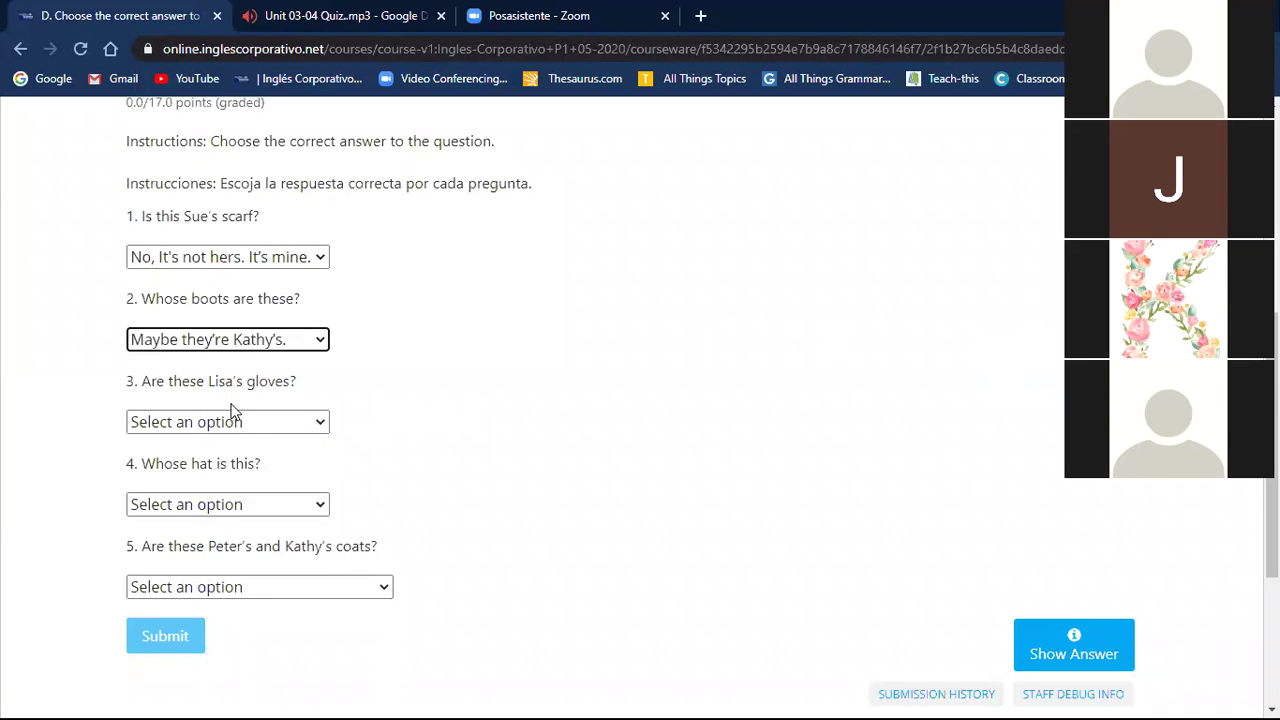
left_click(319, 421)
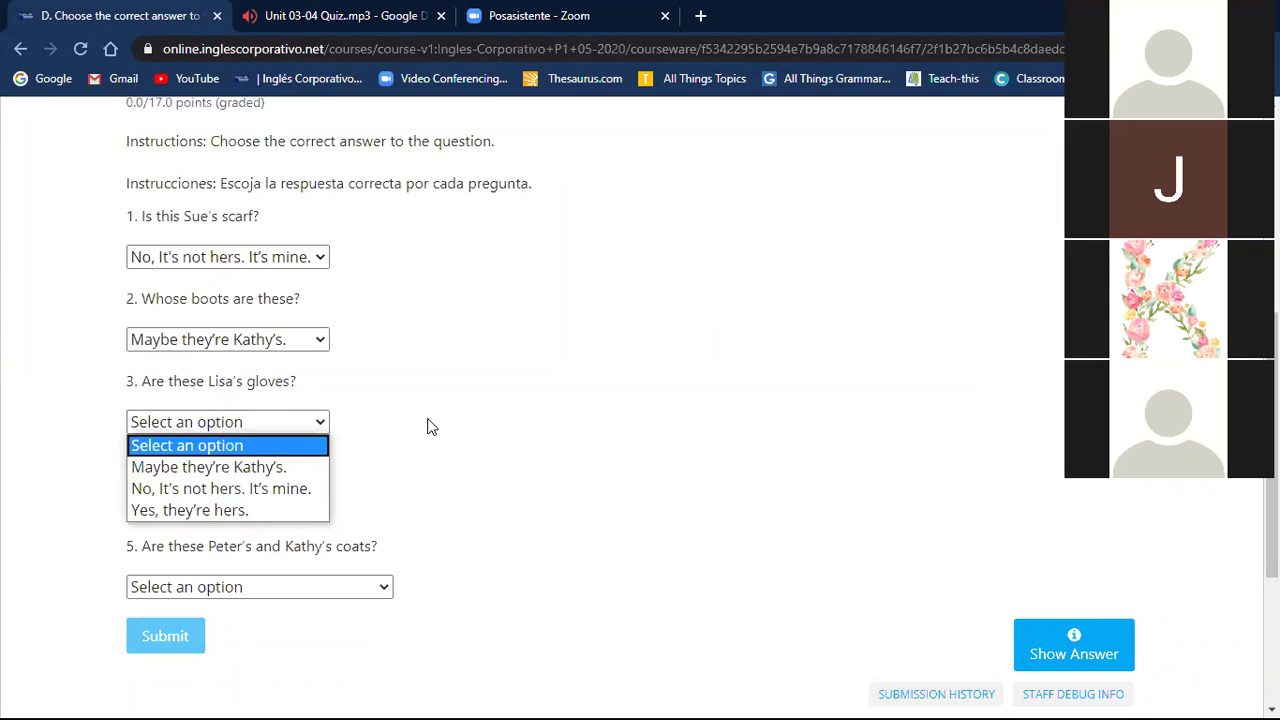
left_click(257, 512)
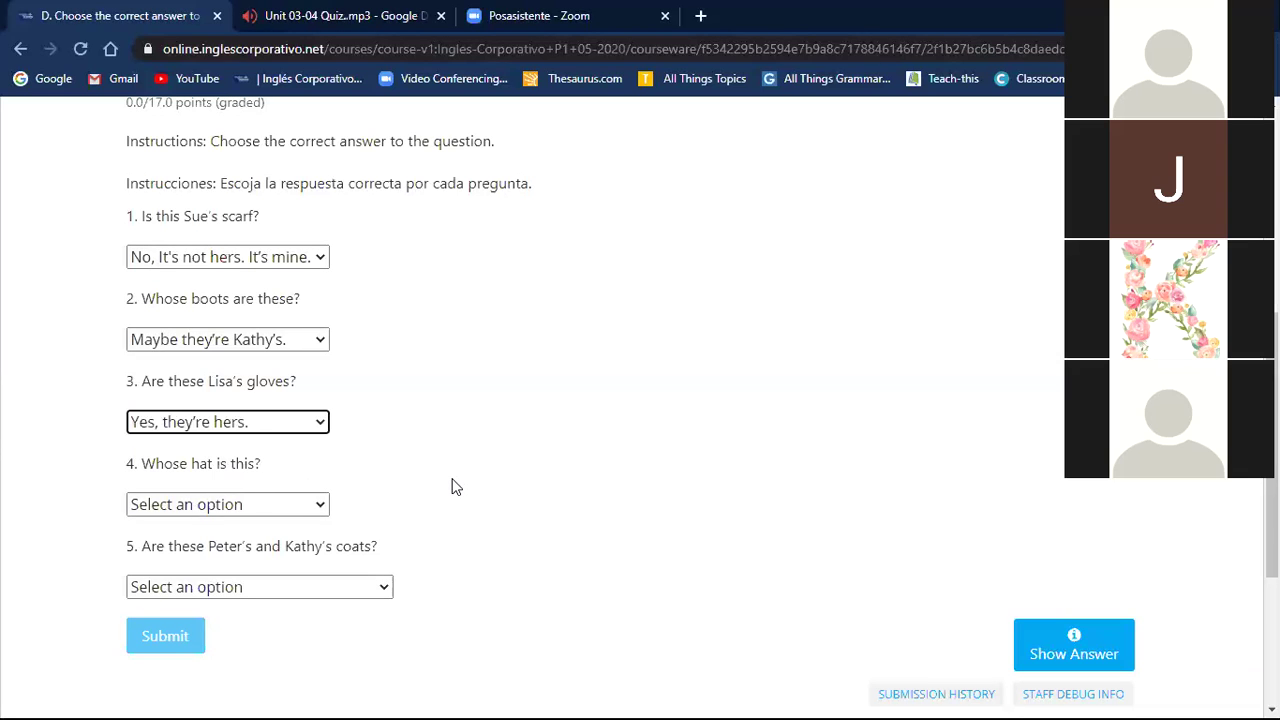
left_click(317, 505)
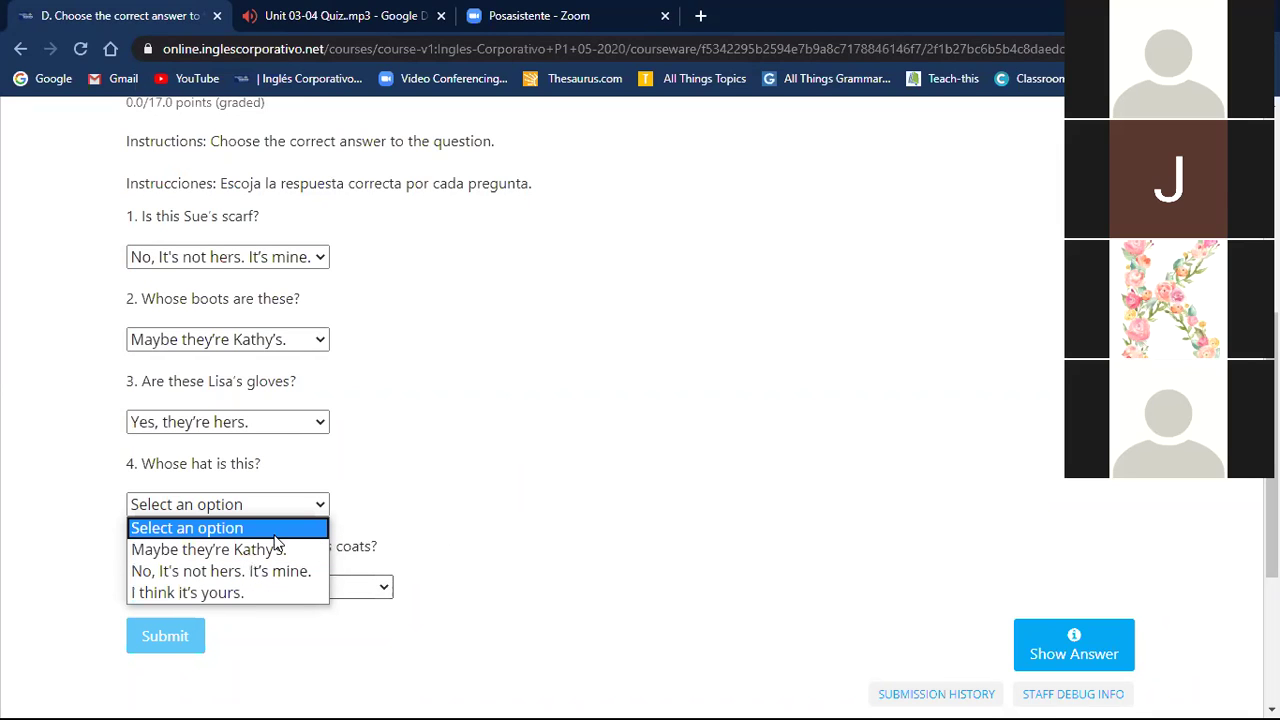
left_click(226, 594)
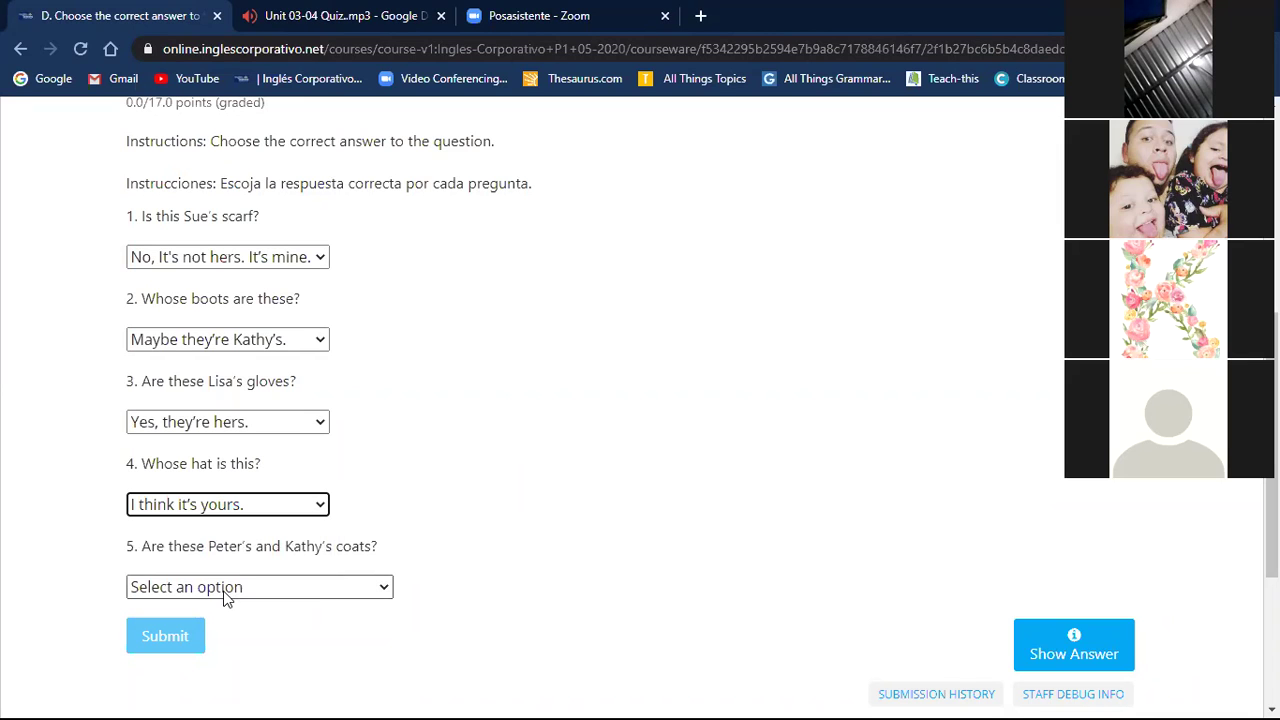
Answer item 5 about the coats with "No, they aren't theirs. They're ours." and submit exercise D
scroll(432, 518, "down", 1)
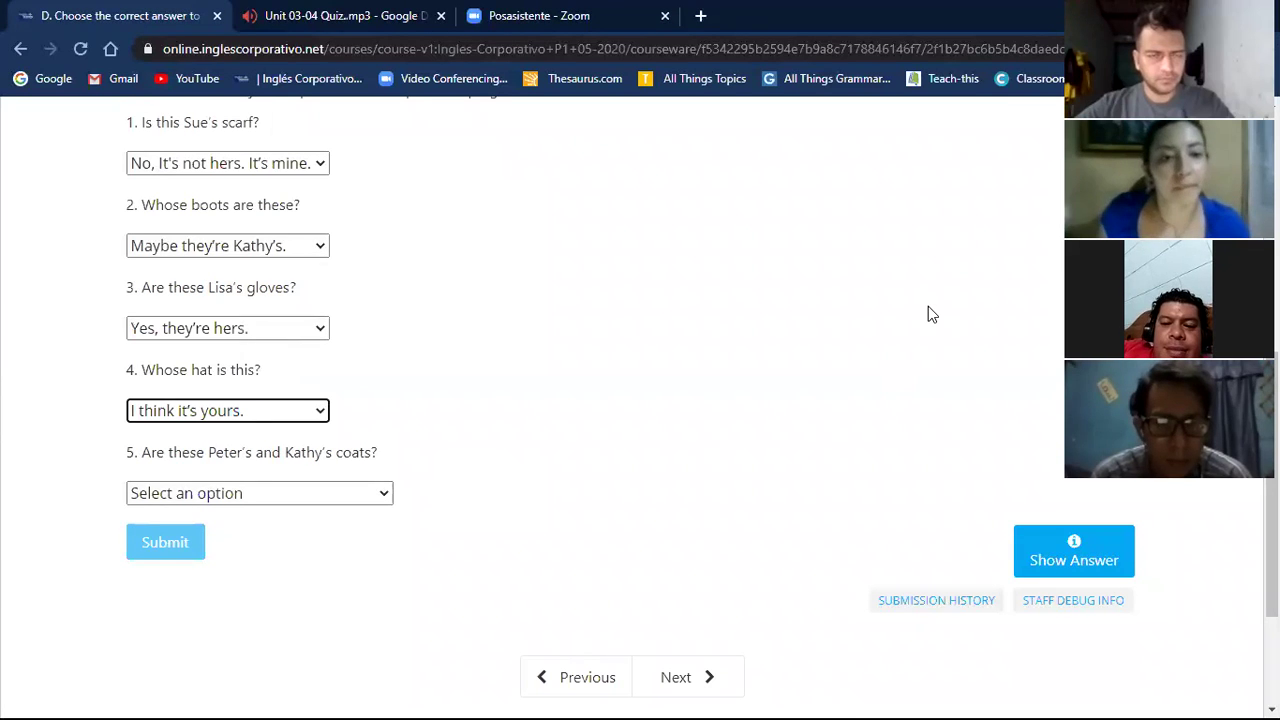
left_click(386, 493)
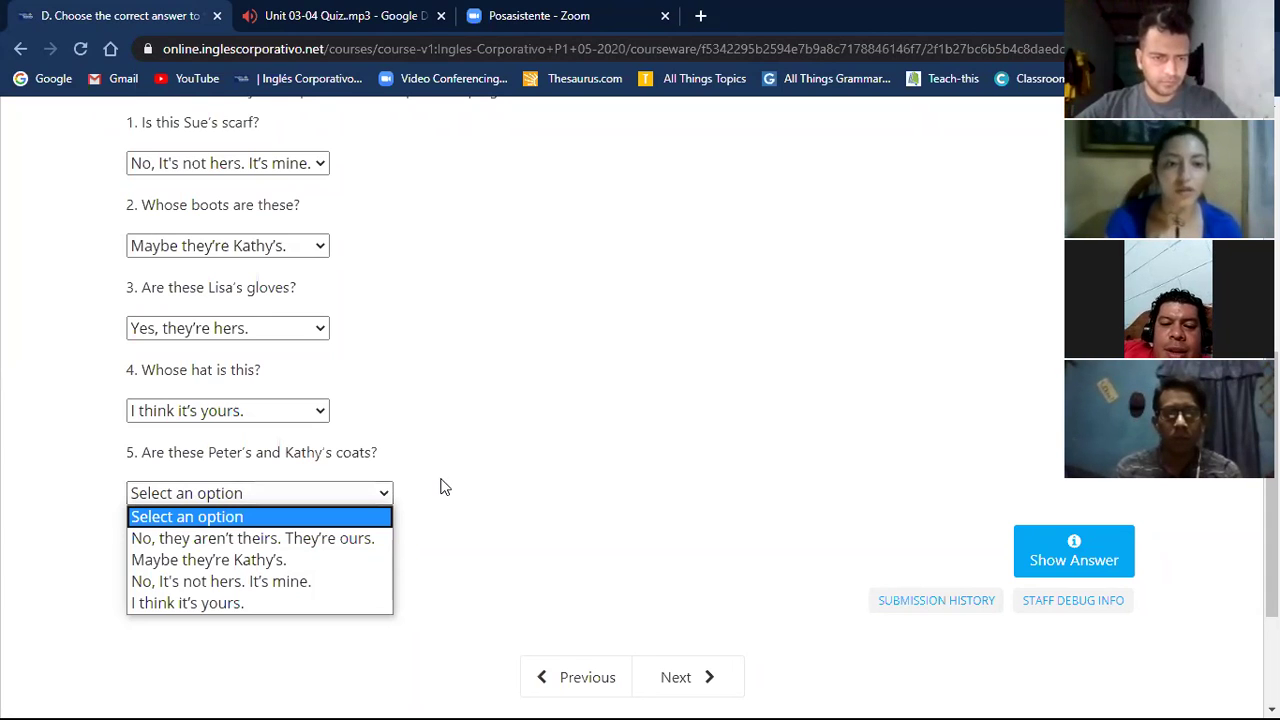
left_click(368, 546)
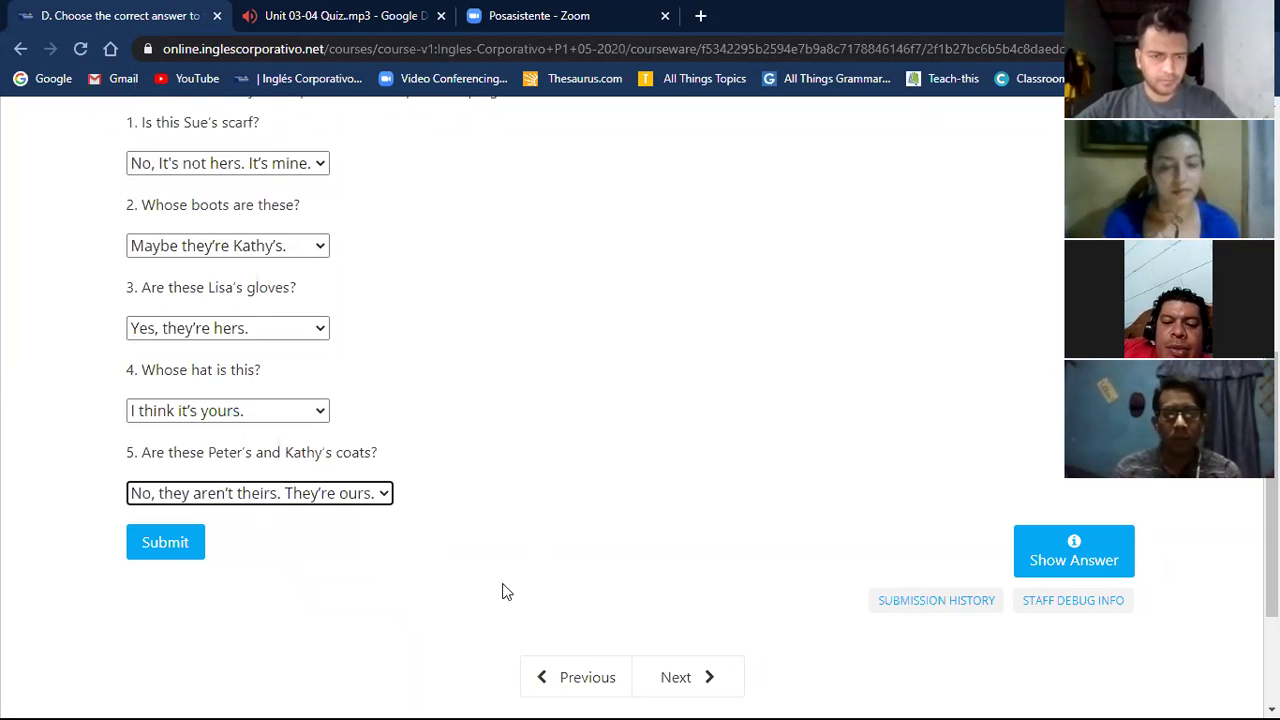
left_click(177, 551)
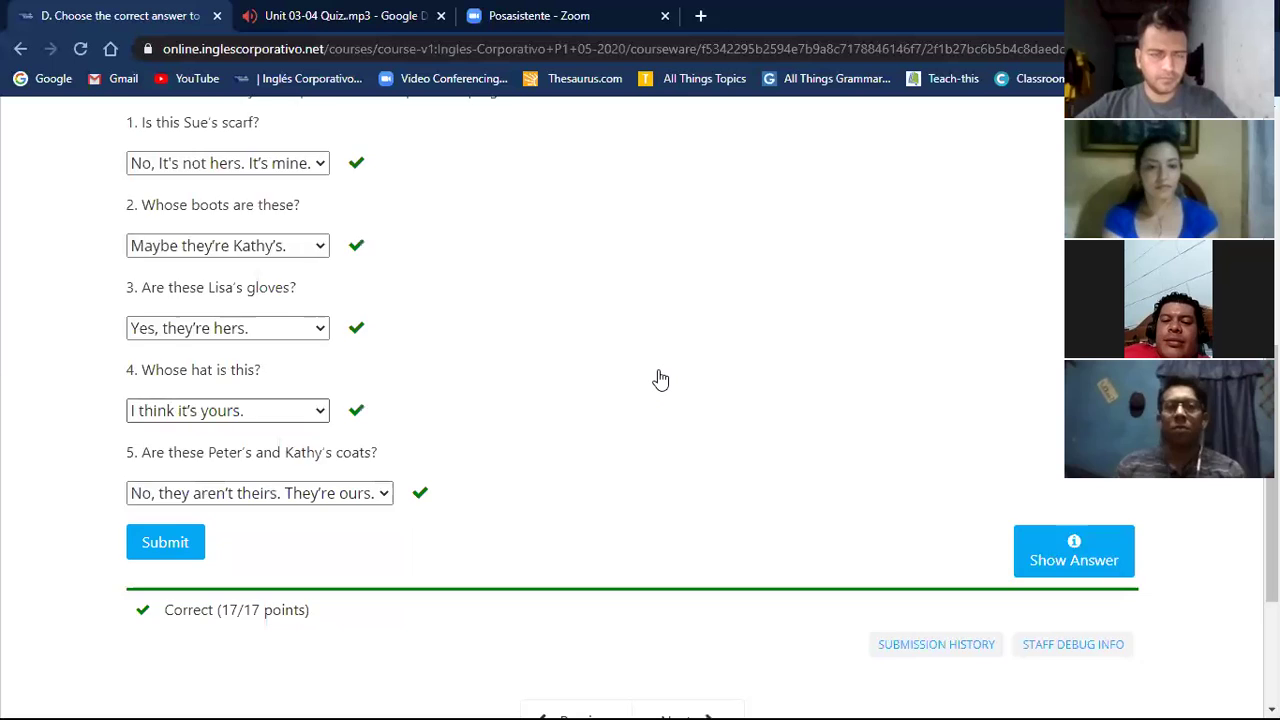
scroll(660, 378, "up", 1)
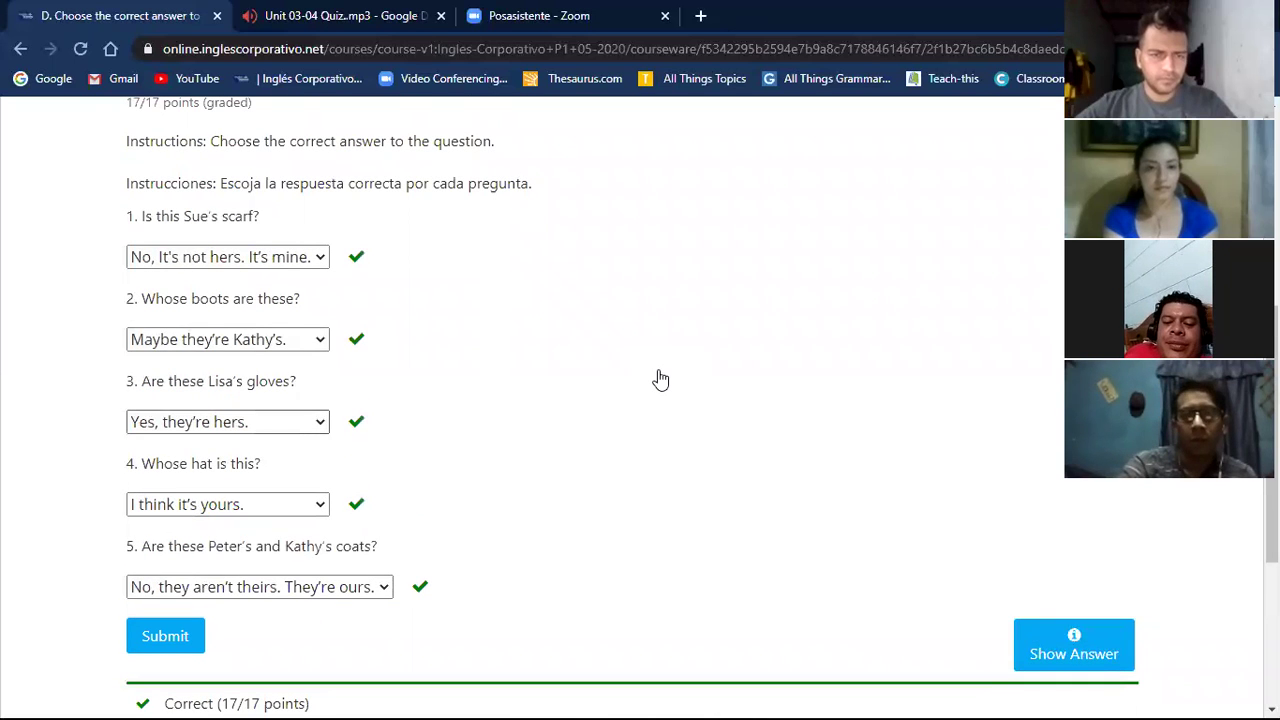
Go on to exercise E and answer item 1 about wearing jeans with "No, I'm wearing a suit."
scroll(660, 378, "down", 3)
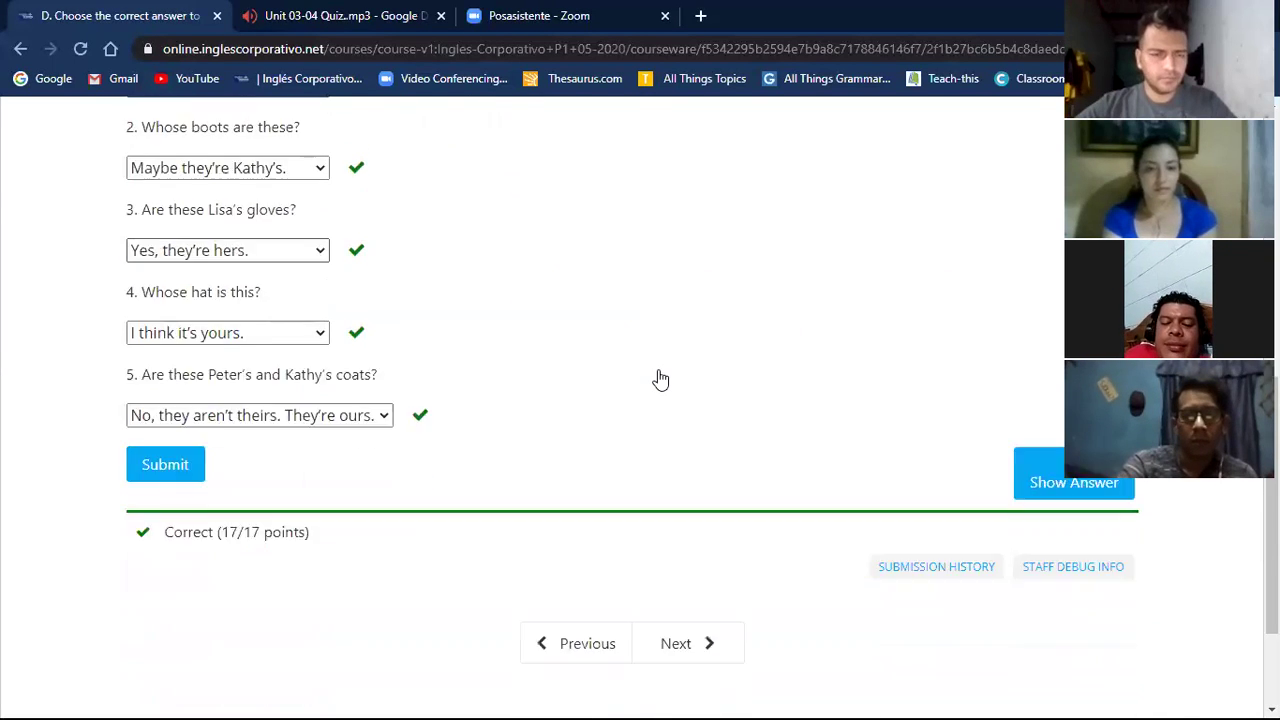
scroll(658, 378, "down", 1)
left_click(676, 478)
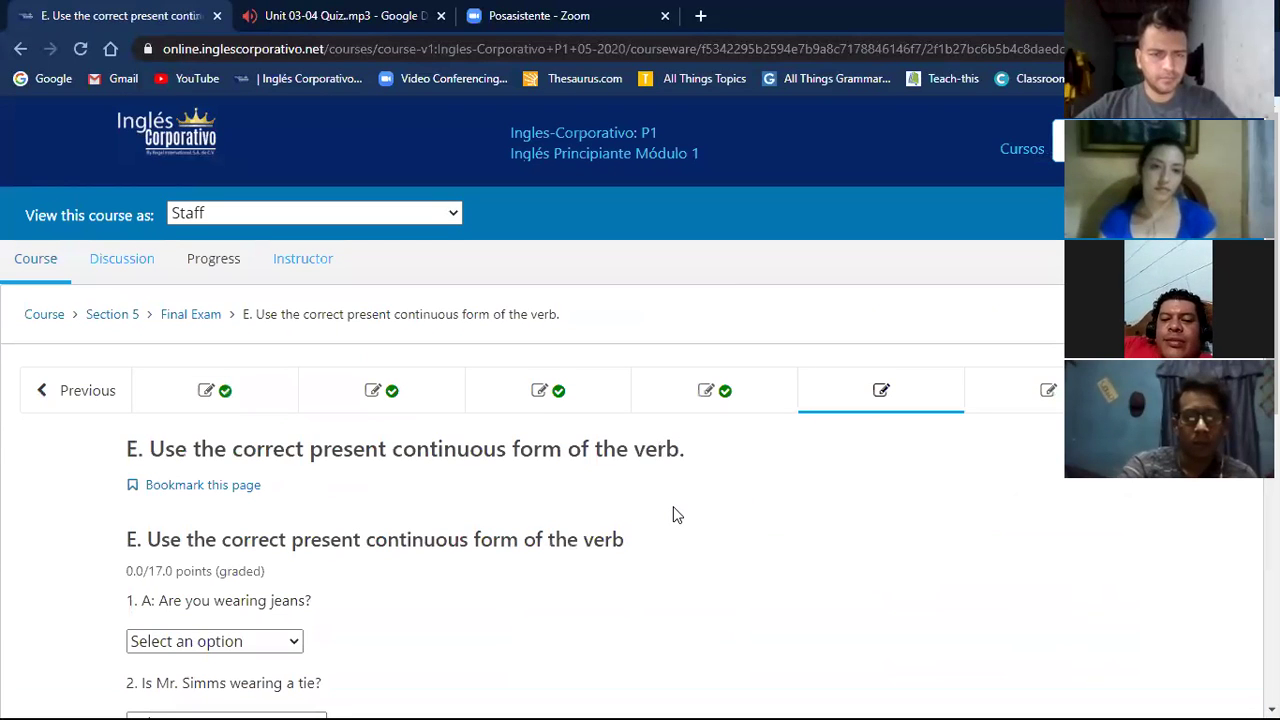
scroll(673, 514, "down", 2)
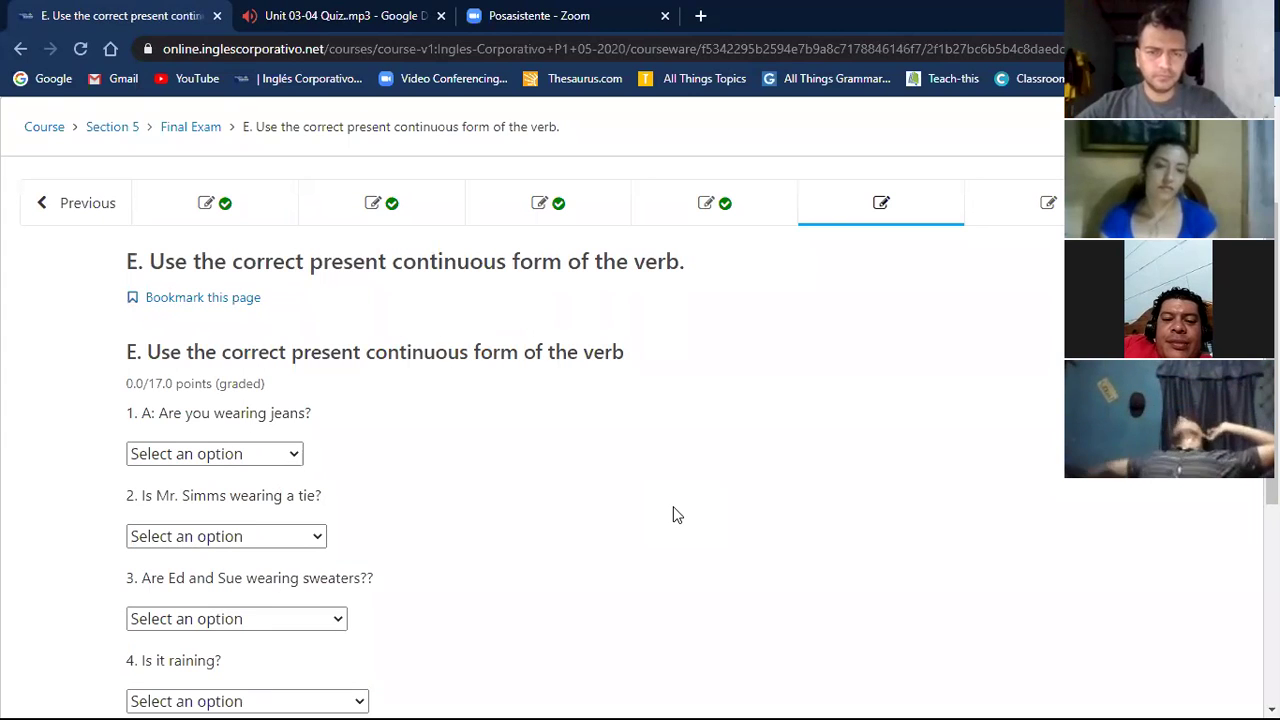
scroll(673, 514, "down", 1)
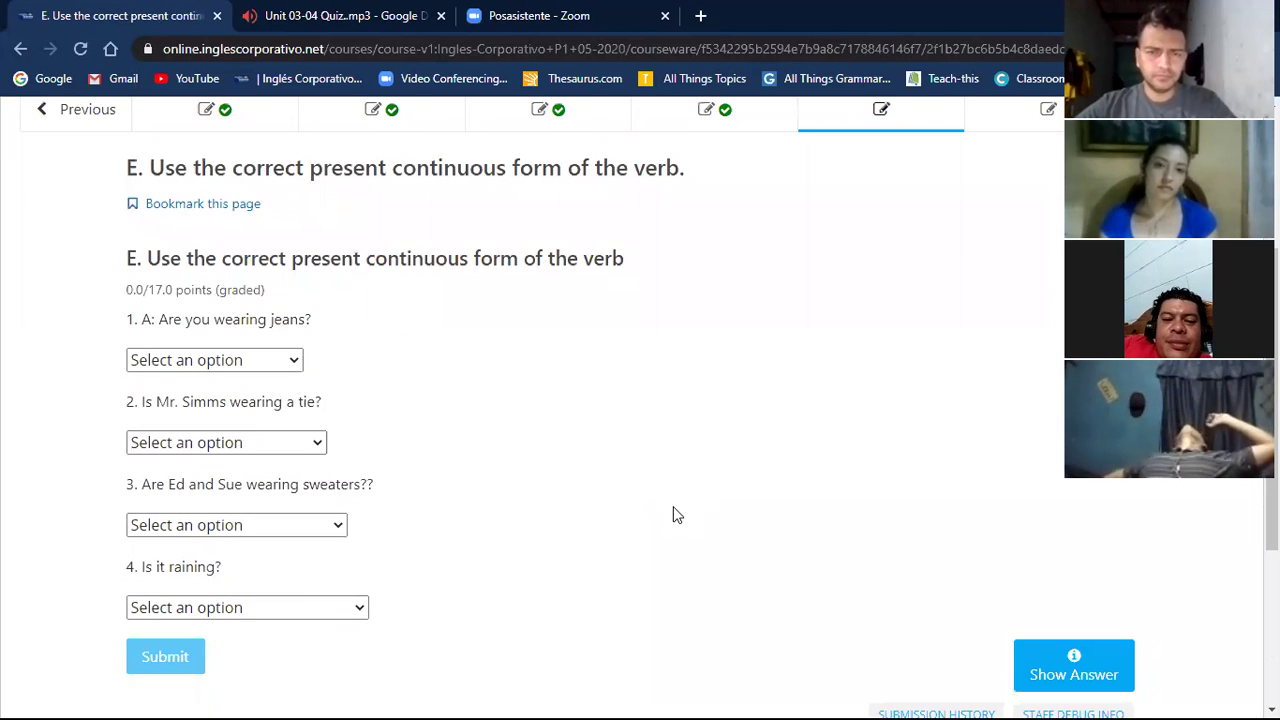
left_click(296, 364)
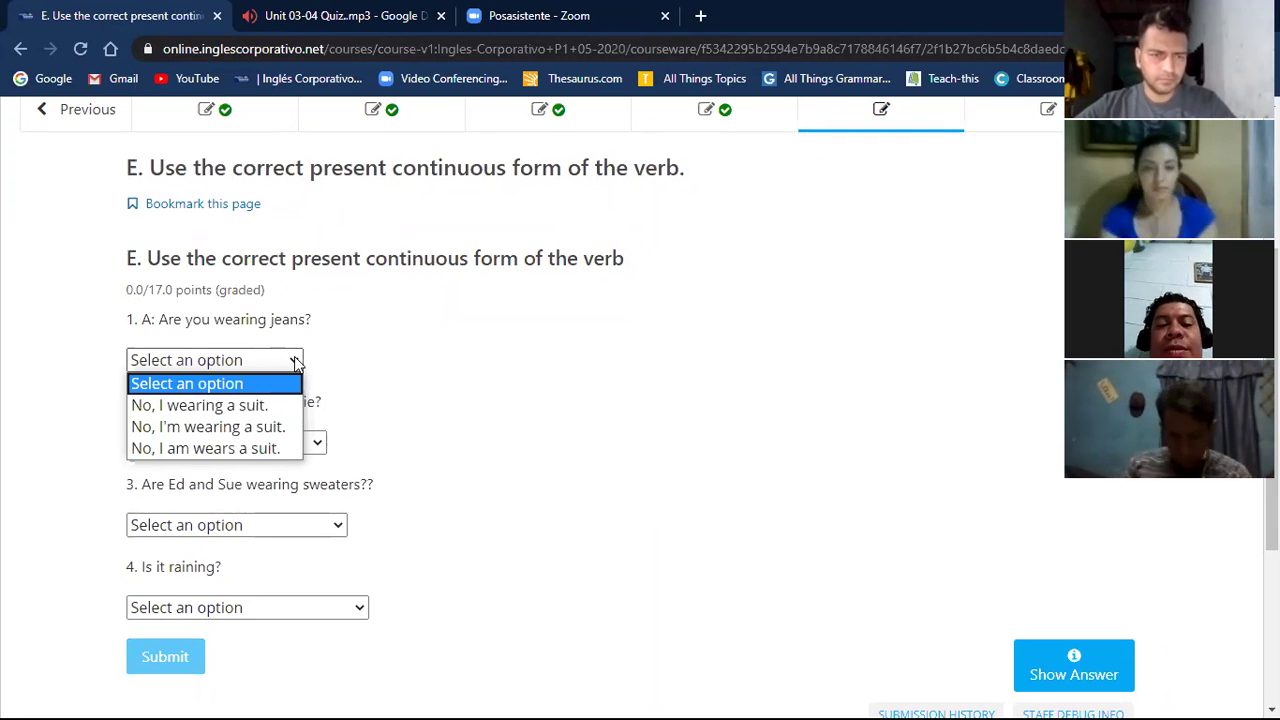
left_click(265, 428)
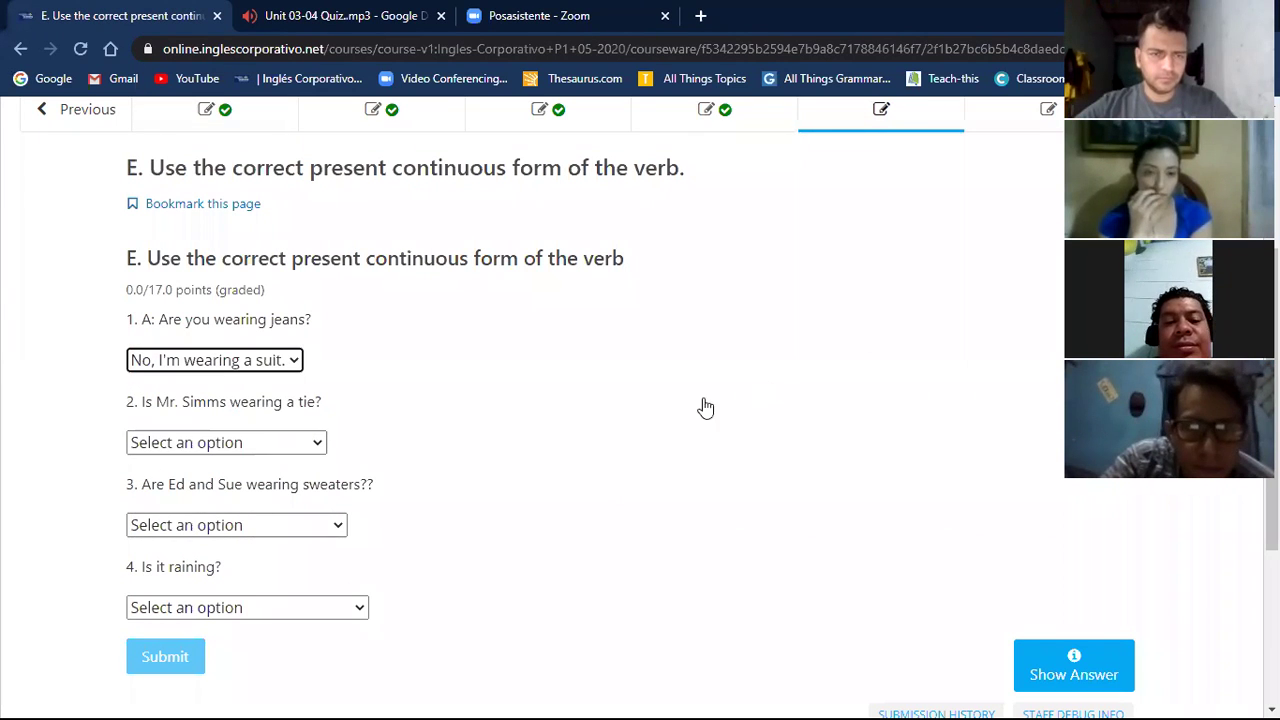
Answer item 2 about the tie with "No, He is wearing a tie."
left_click(320, 444)
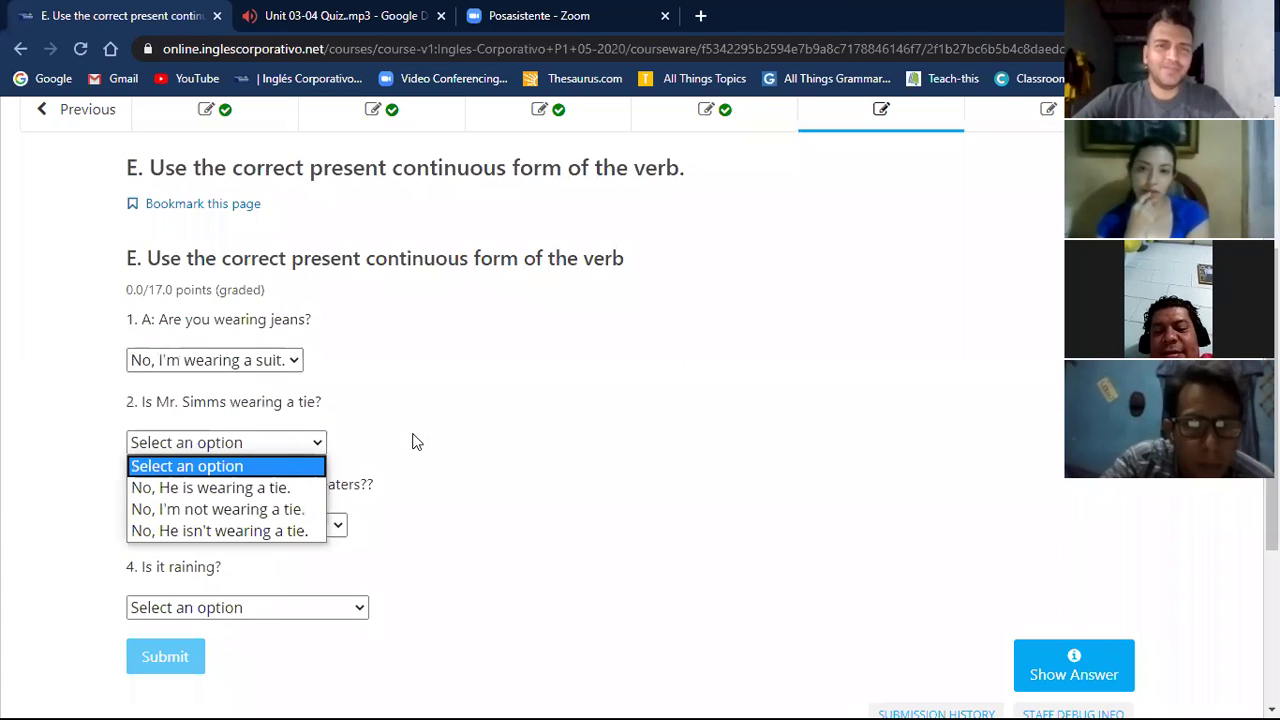
scroll(417, 434, "up", 1)
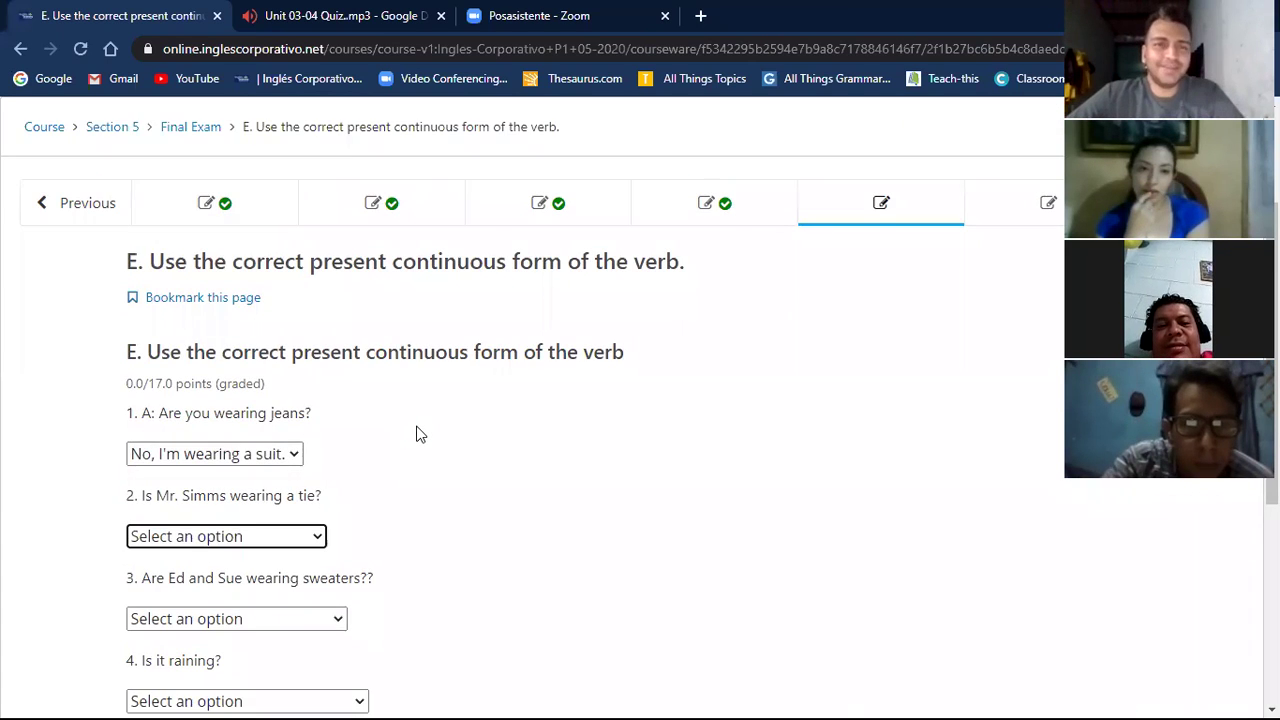
scroll(417, 434, "down", 2)
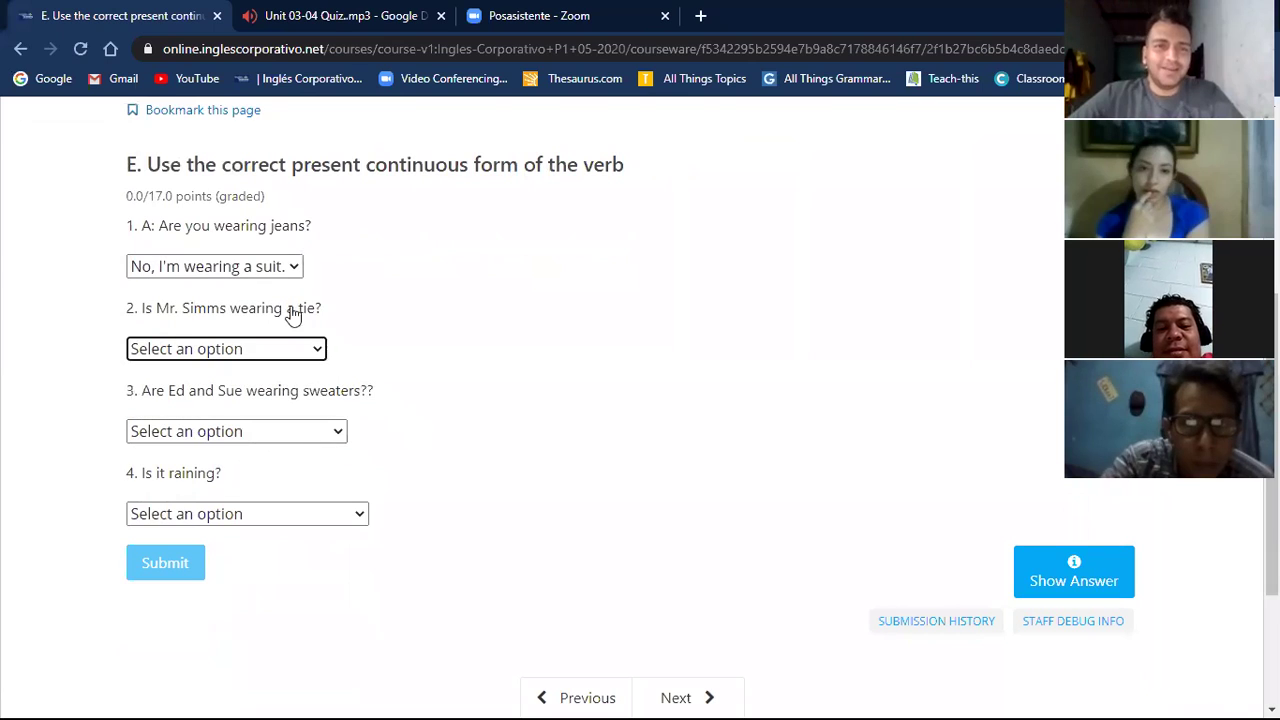
left_click(317, 350)
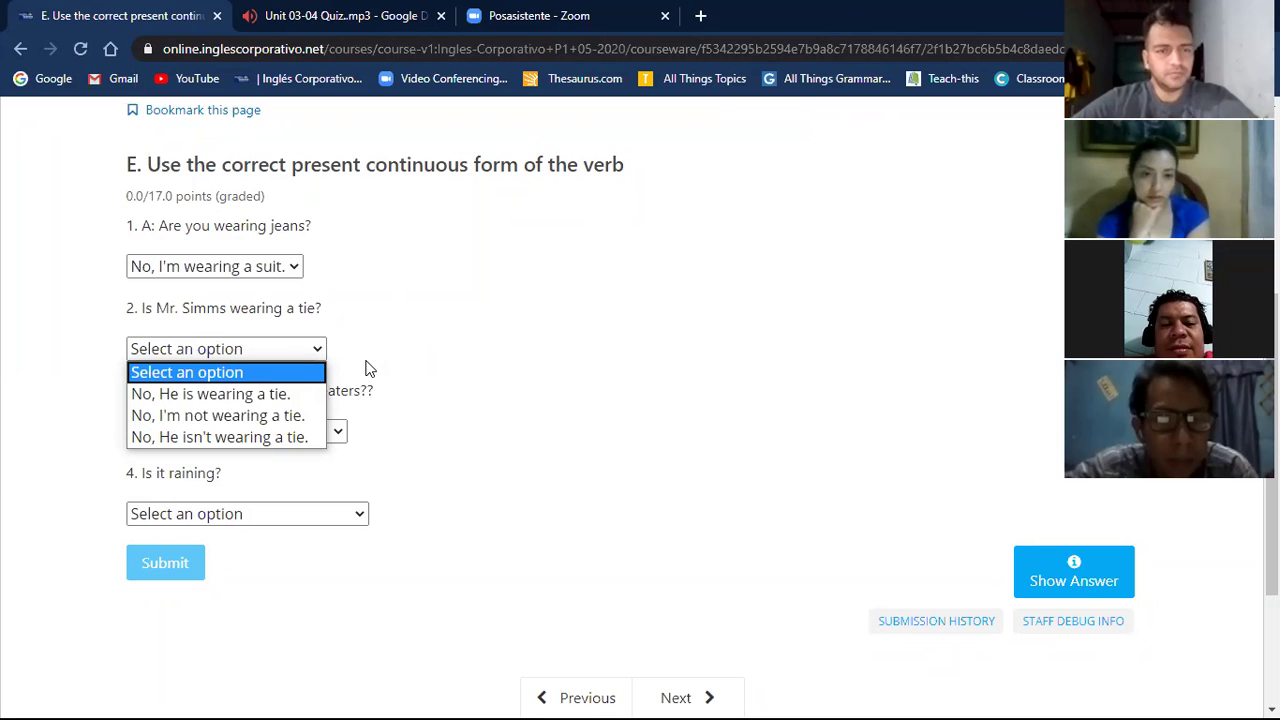
left_click(305, 395)
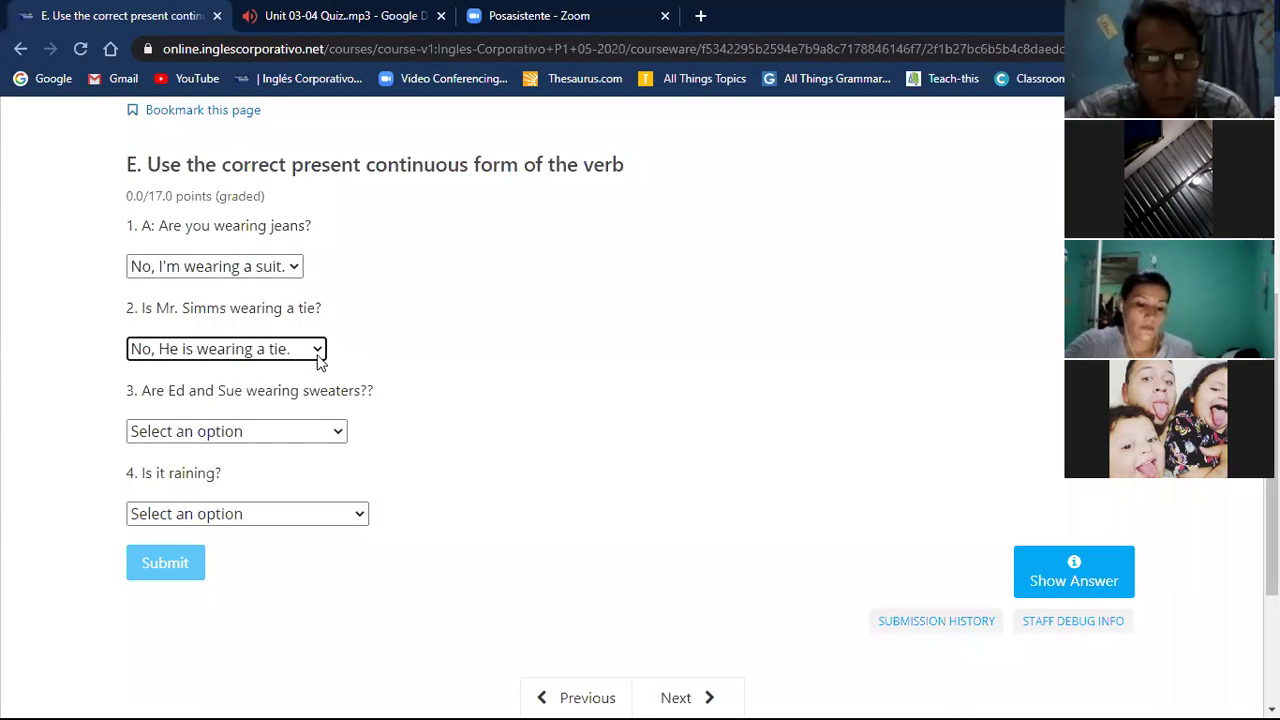
Change the answer of item 2 to "No, He isn't wearing a tie."
left_click(319, 360)
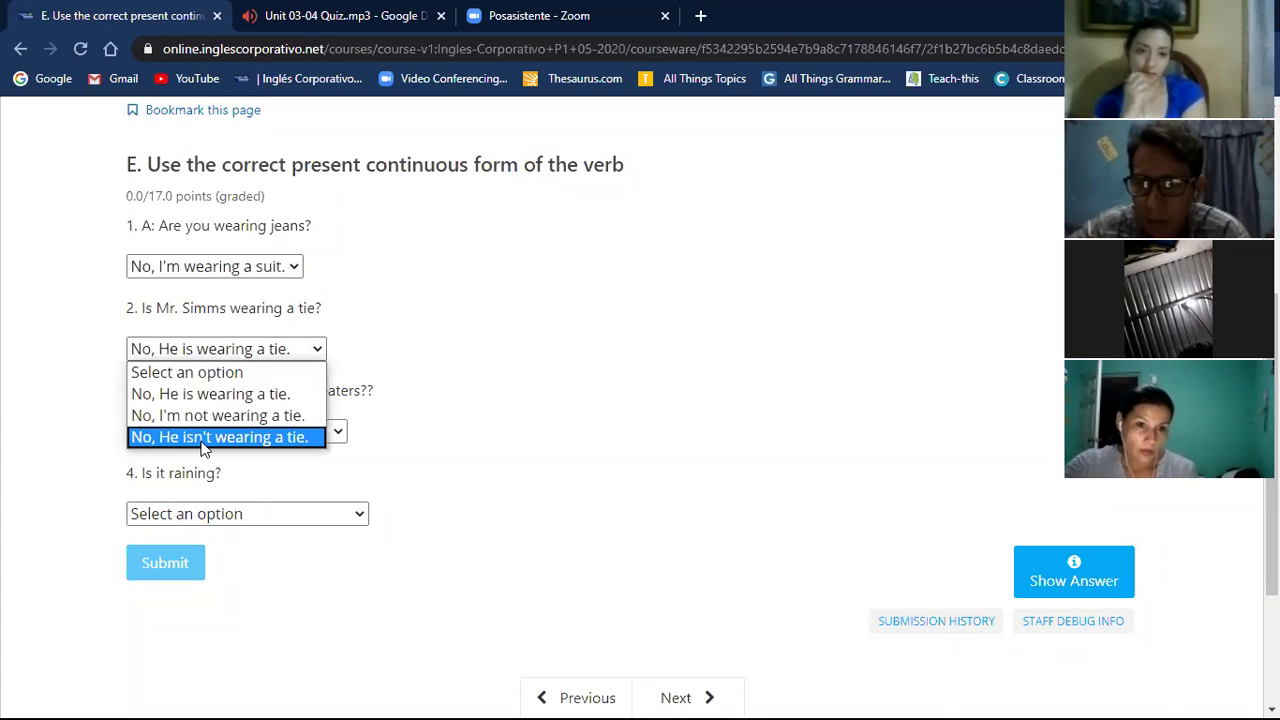
left_click(275, 440)
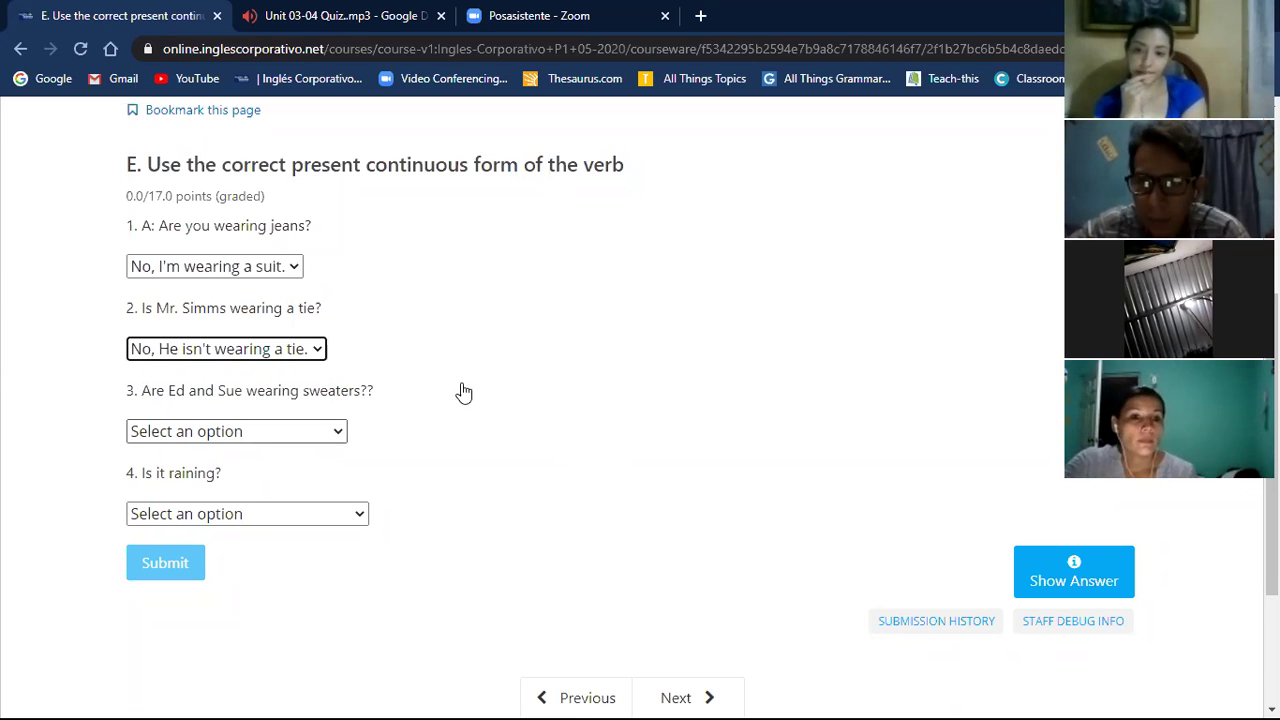
left_click(318, 350)
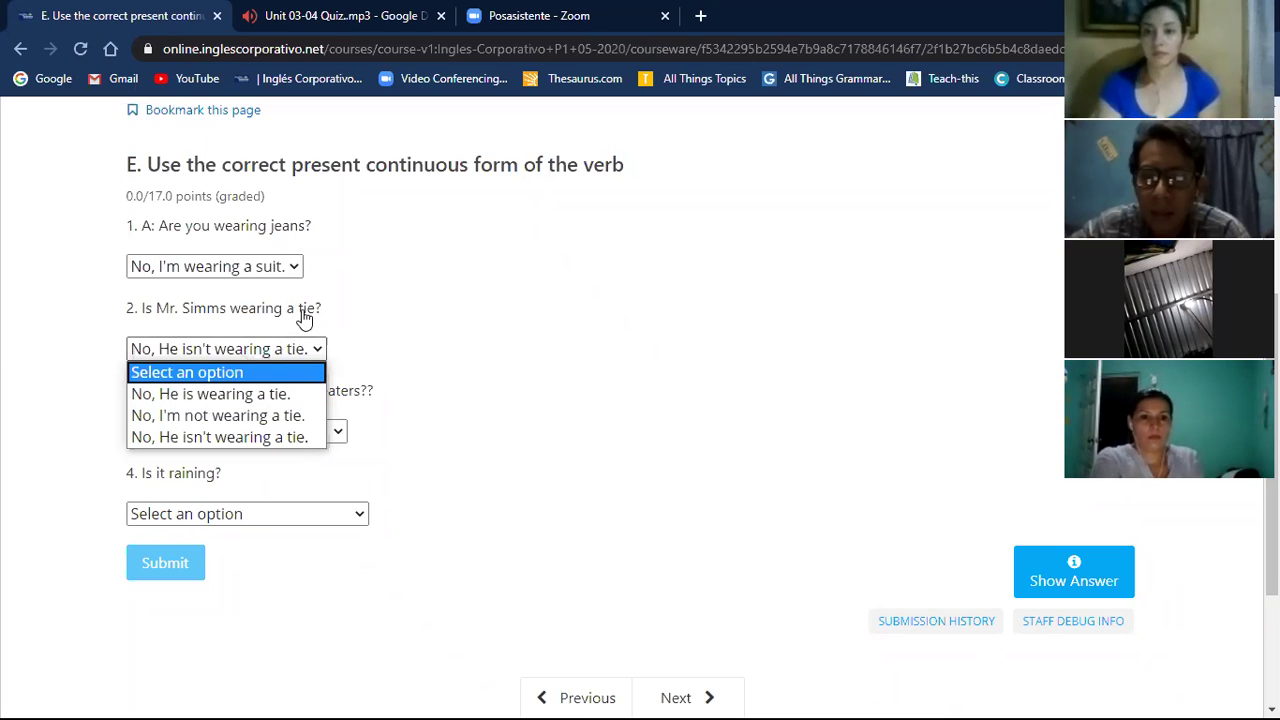
left_click(251, 437)
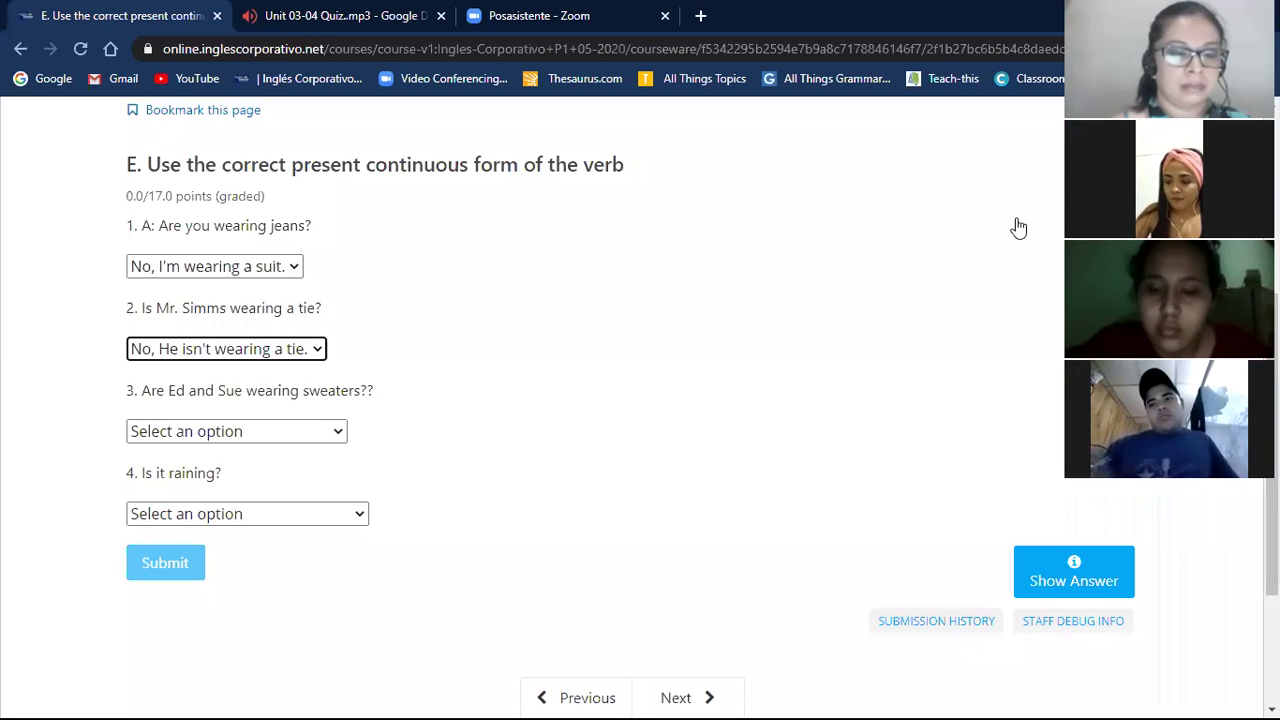
Answer item 3 about sweaters with "No, they're not. It's very hot." and item 4 with "No, it's not raining. It's snowing."
left_click(340, 433)
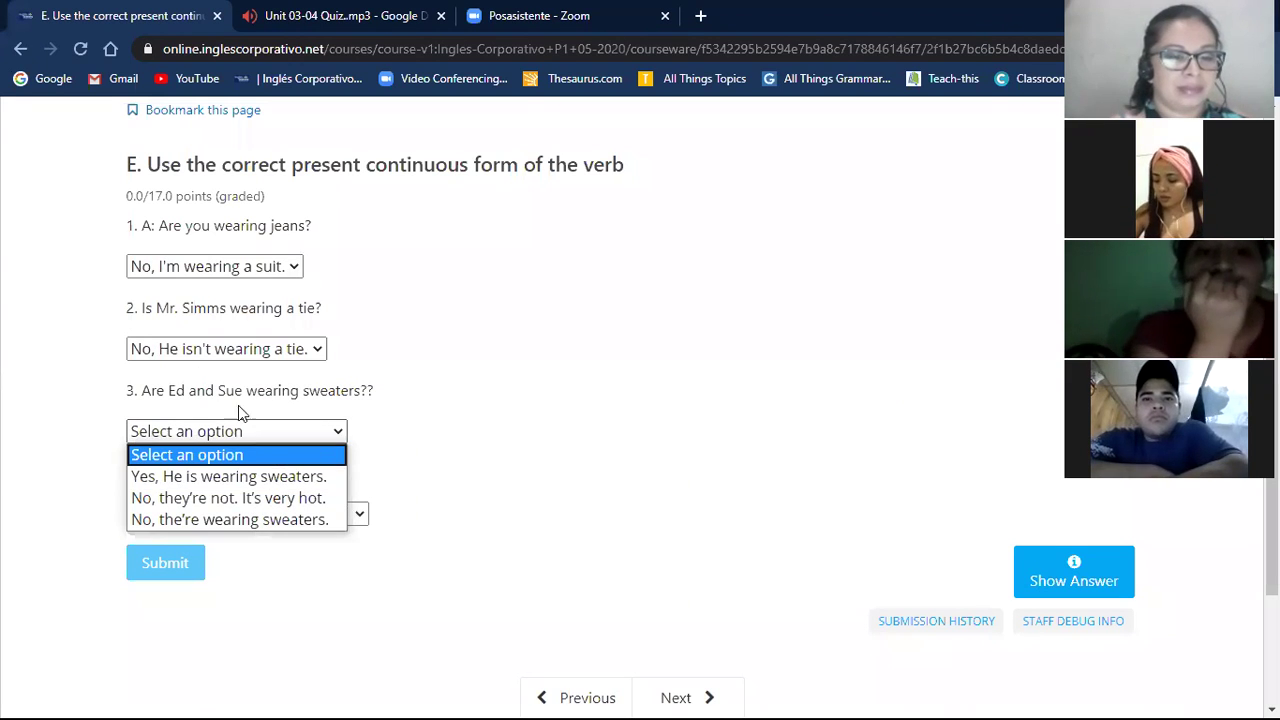
left_click(240, 498)
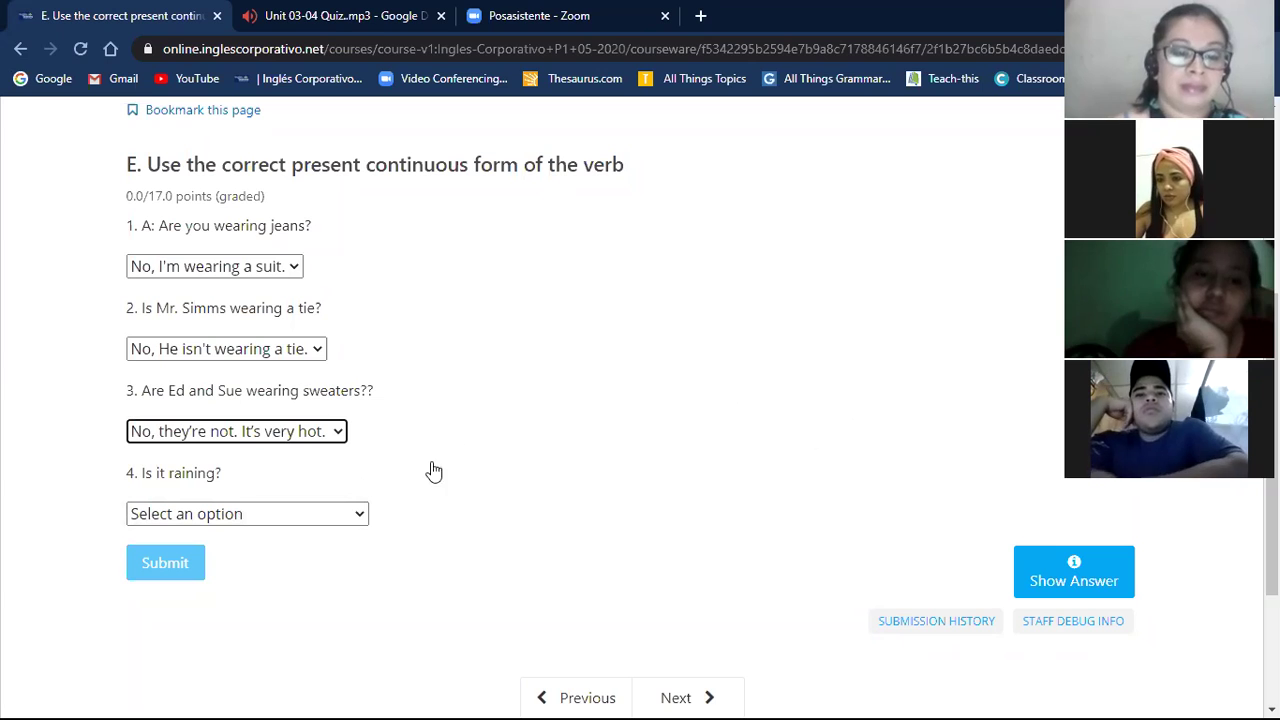
left_click(362, 514)
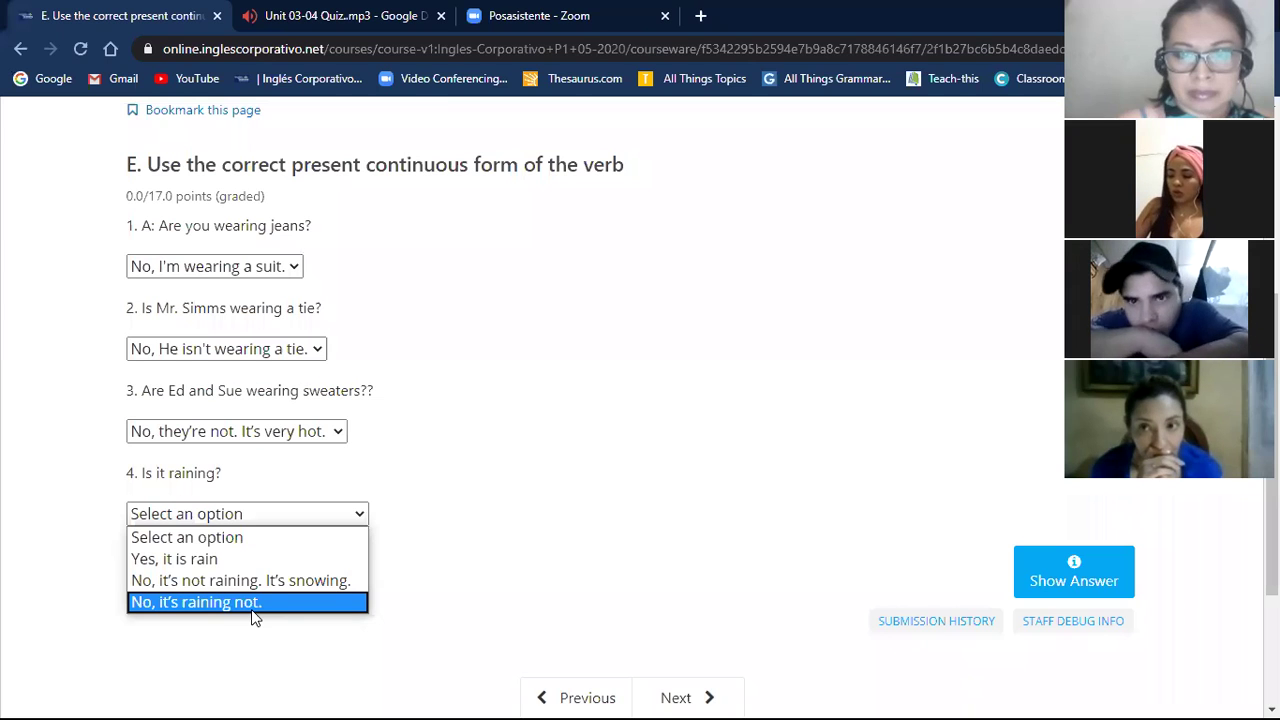
left_click(270, 583)
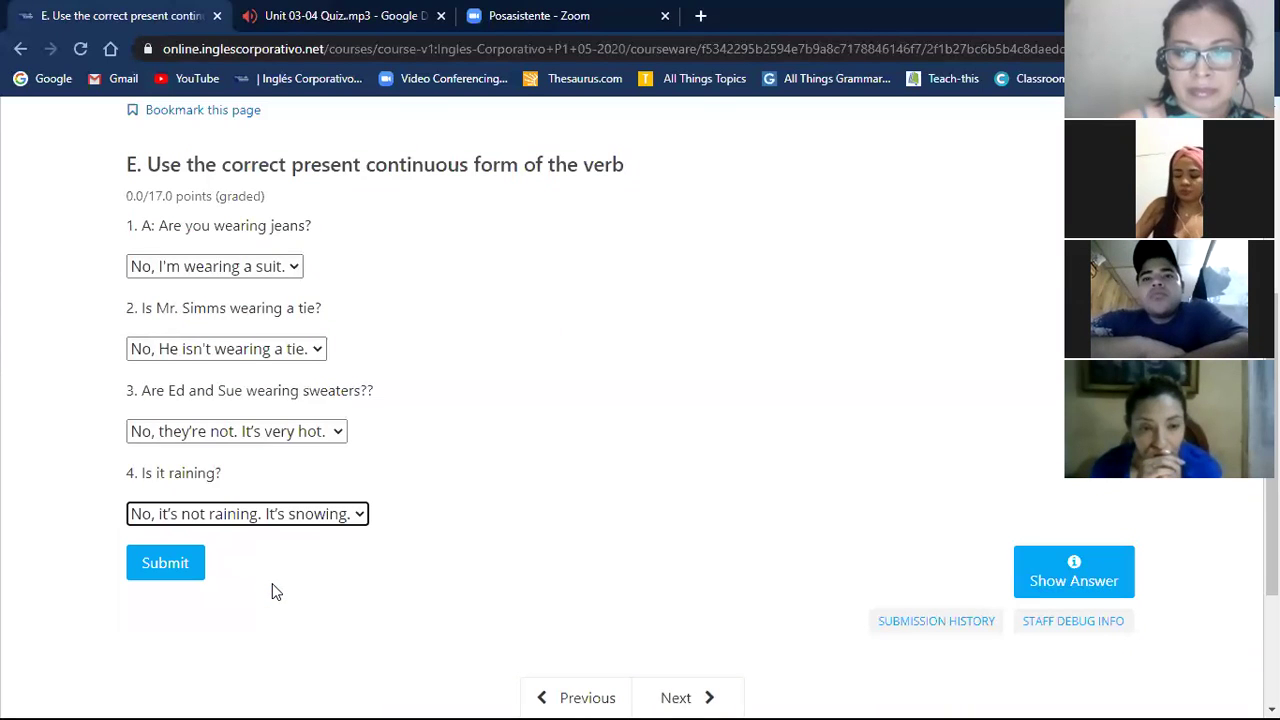
Submit exercise E and go on to exercise F about selecting the correct time
left_click(166, 568)
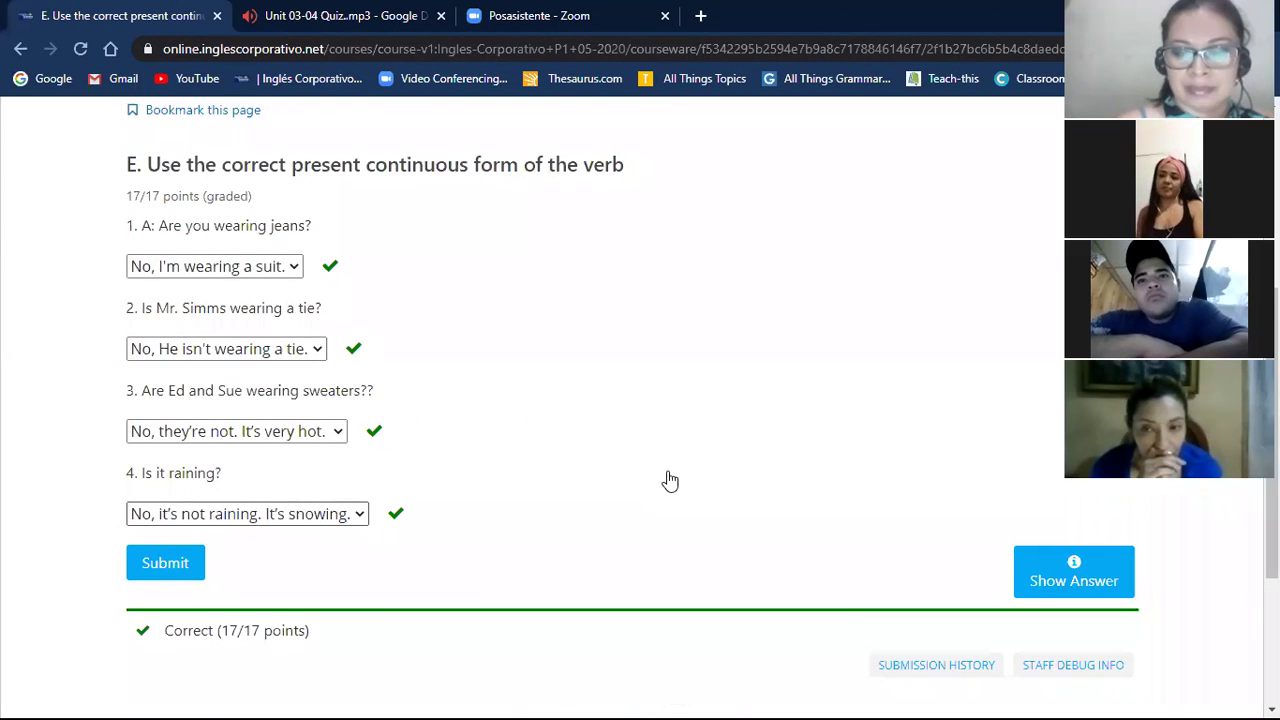
scroll(670, 482, "up", 4)
scroll(670, 482, "down", 5)
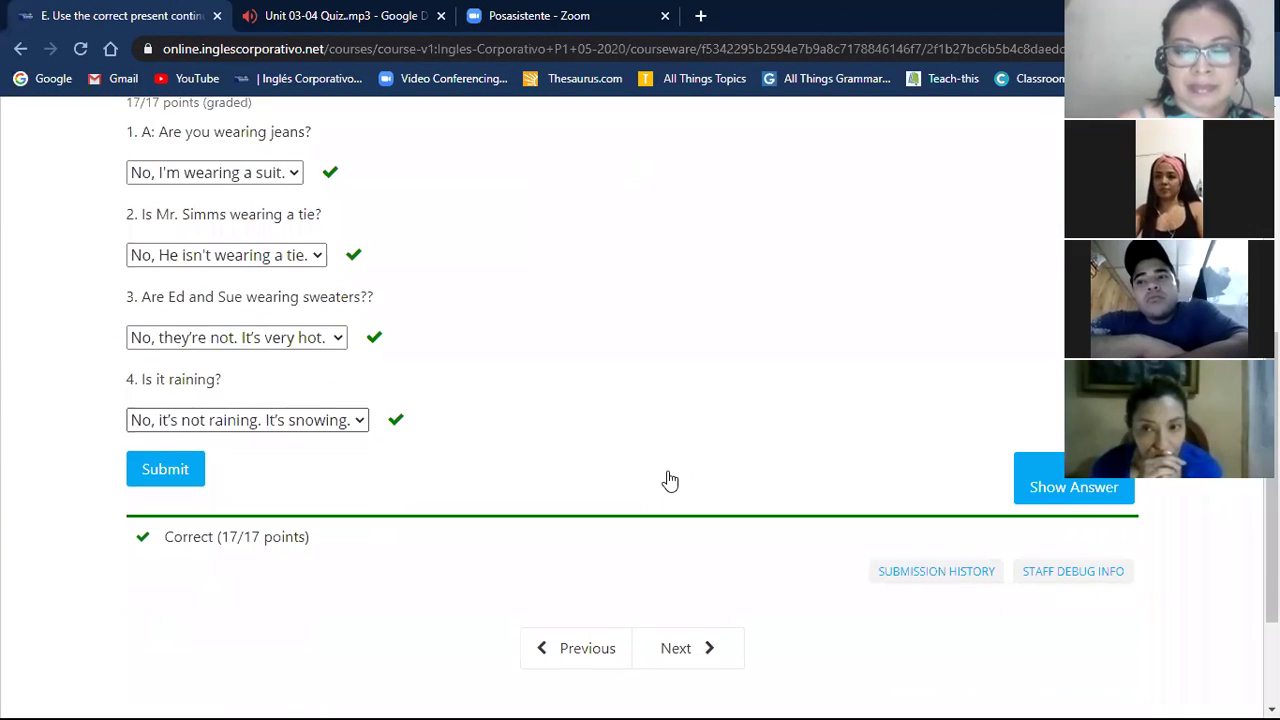
left_click(677, 648)
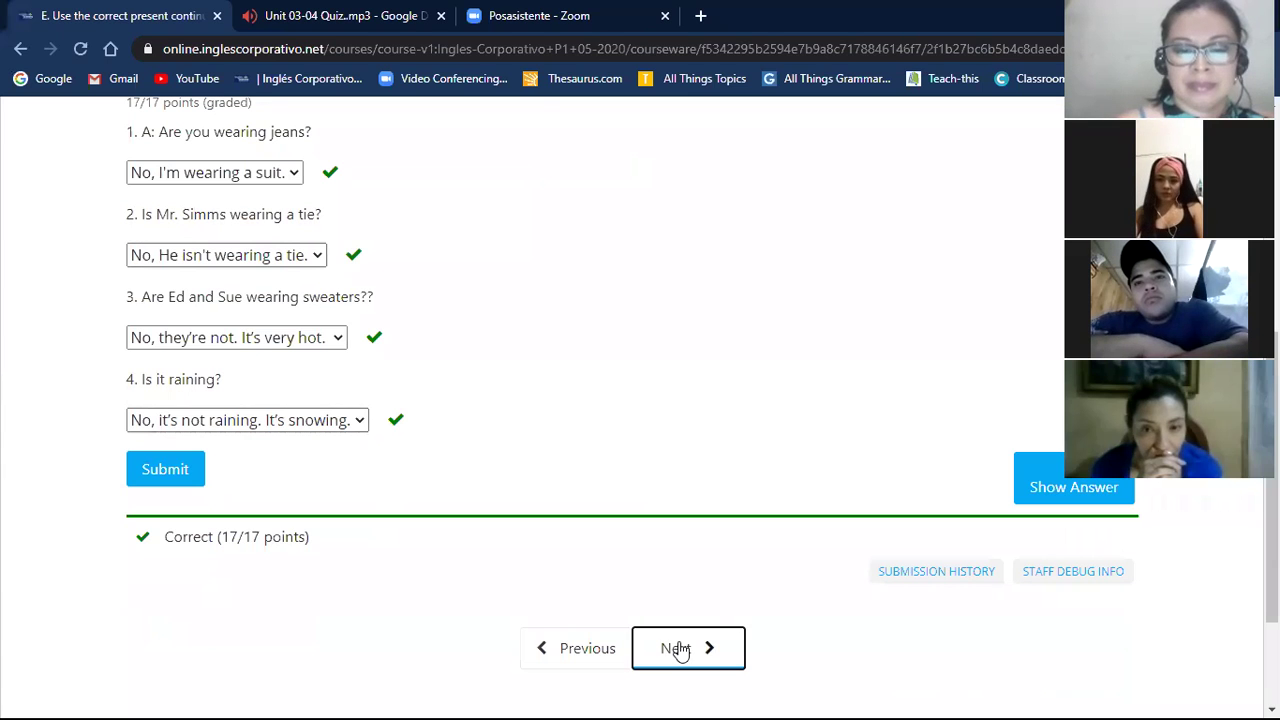
For the clock in item 2, select the answers "It's ten to seven." and "It's six-fifty."
scroll(673, 493, "down", 3)
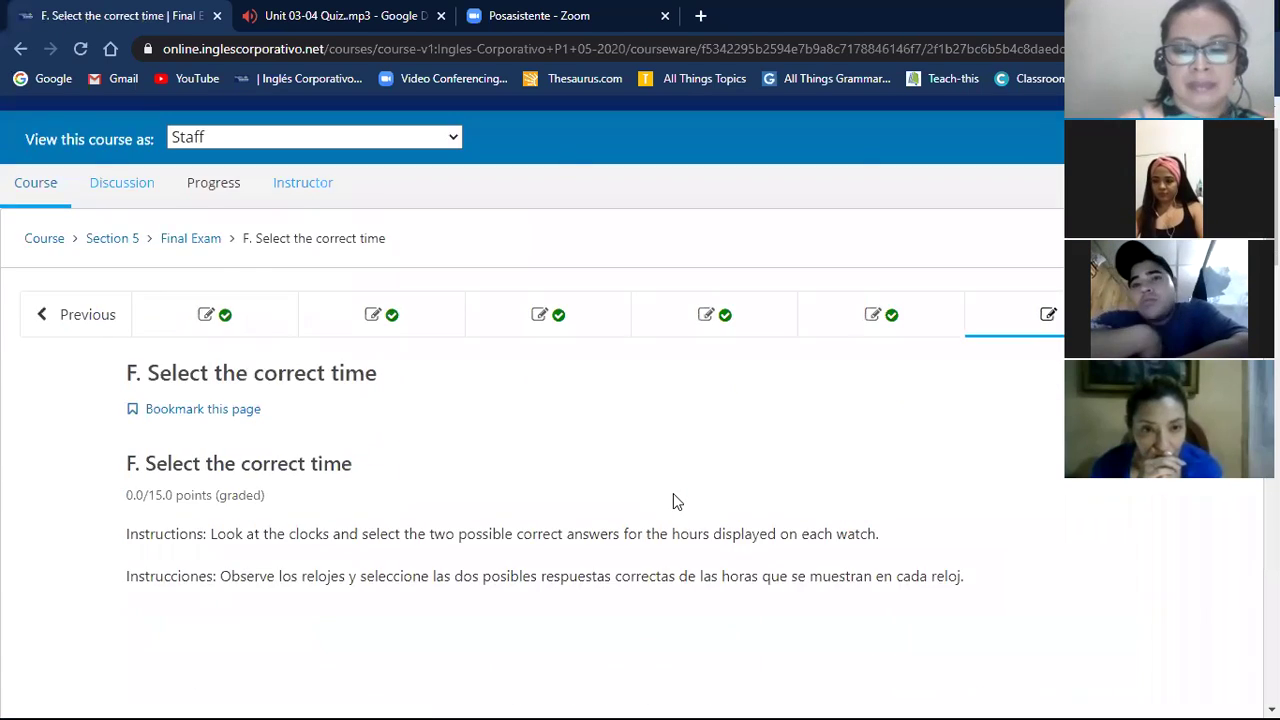
scroll(673, 493, "down", 5)
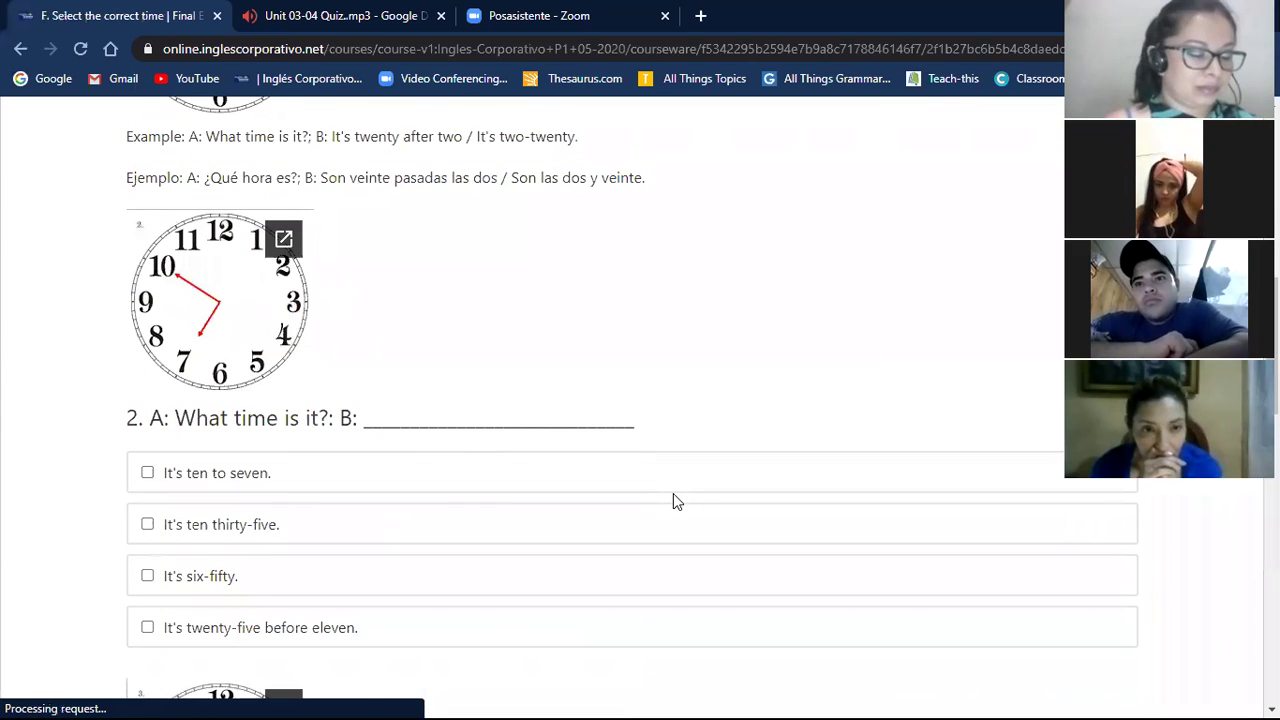
scroll(673, 493, "down", 1)
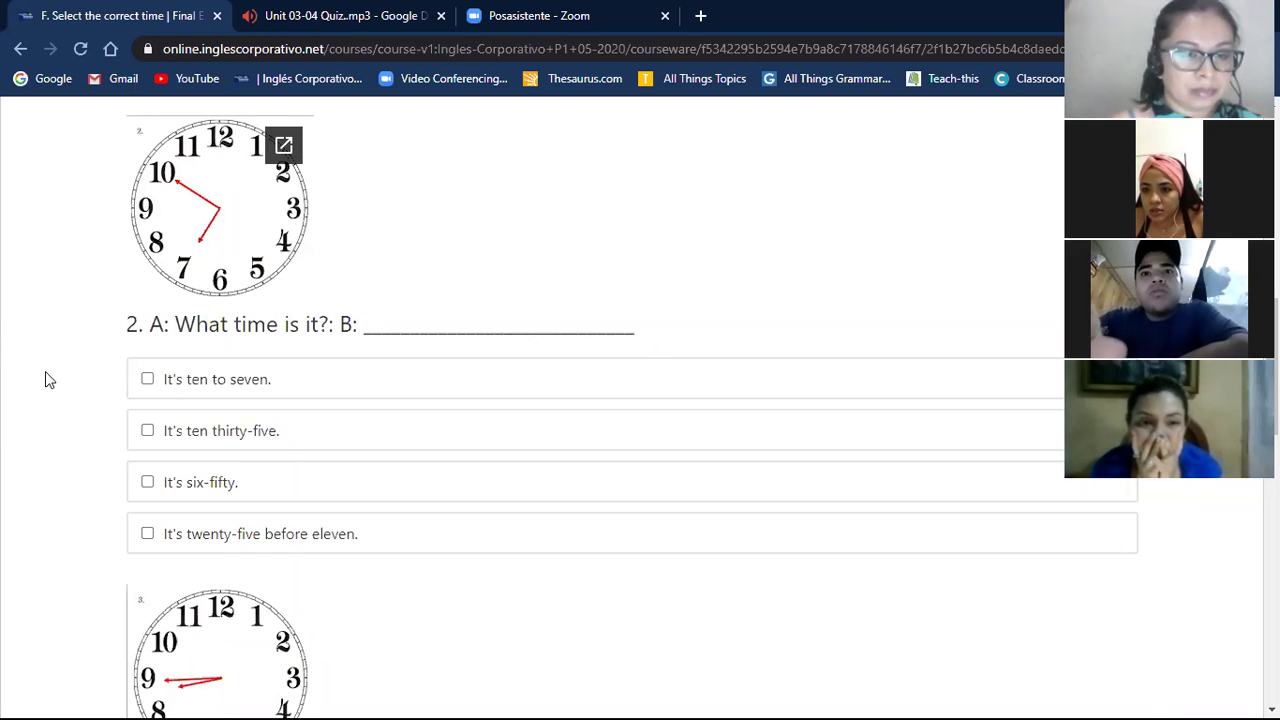
left_click(147, 380)
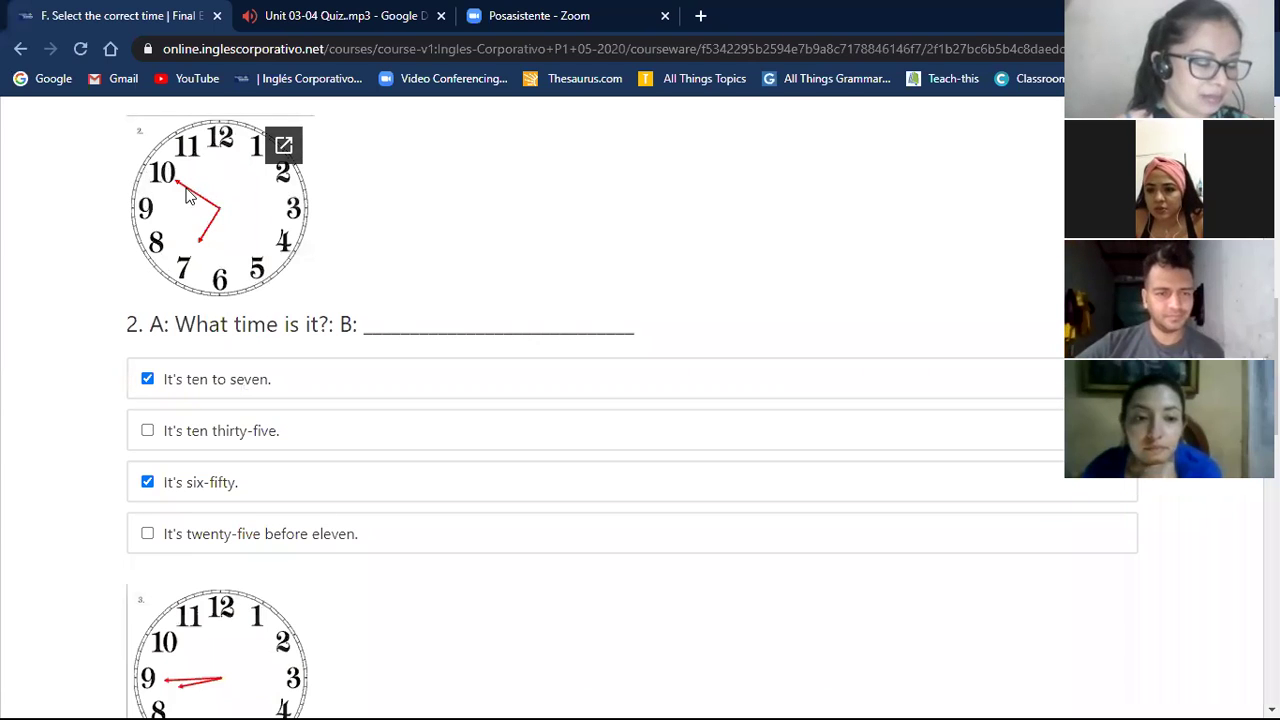
For the clock in item 3, leave only "It's eight forty-five." and "It's a quarter to nine." selected
scroll(17, 522, "down", 1)
scroll(17, 522, "down", 3)
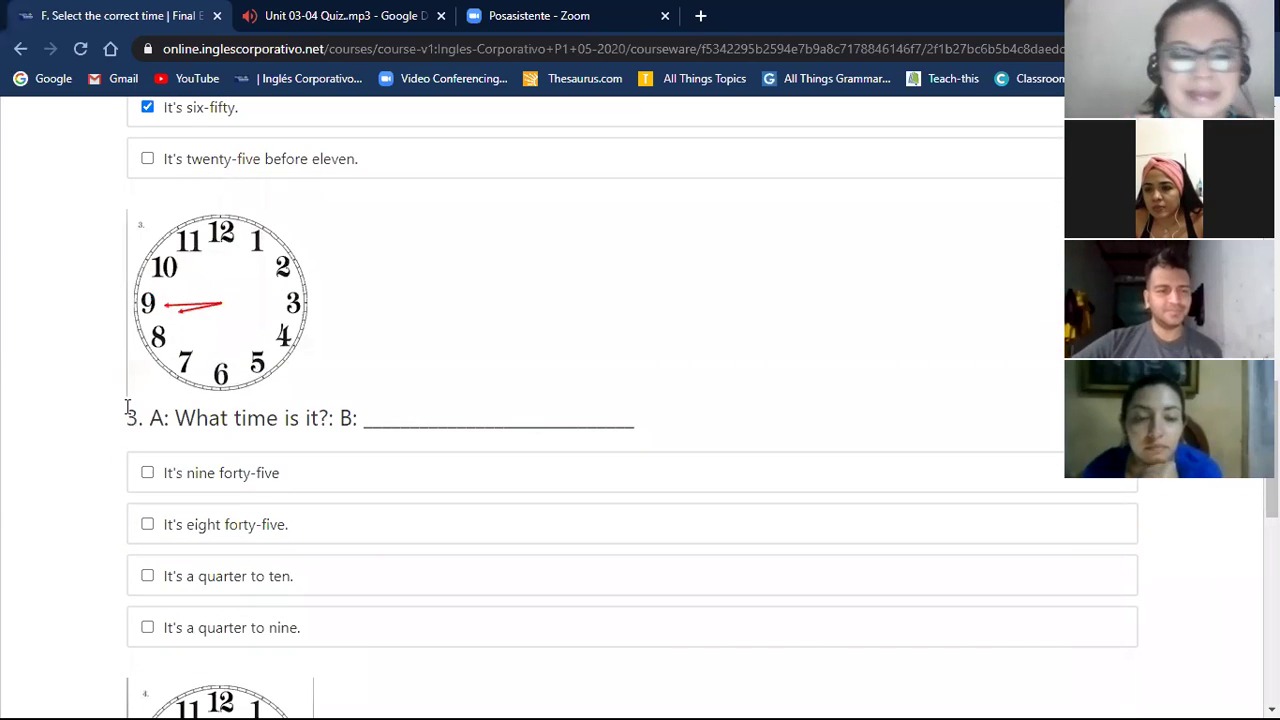
scroll(127, 406, "down", 1)
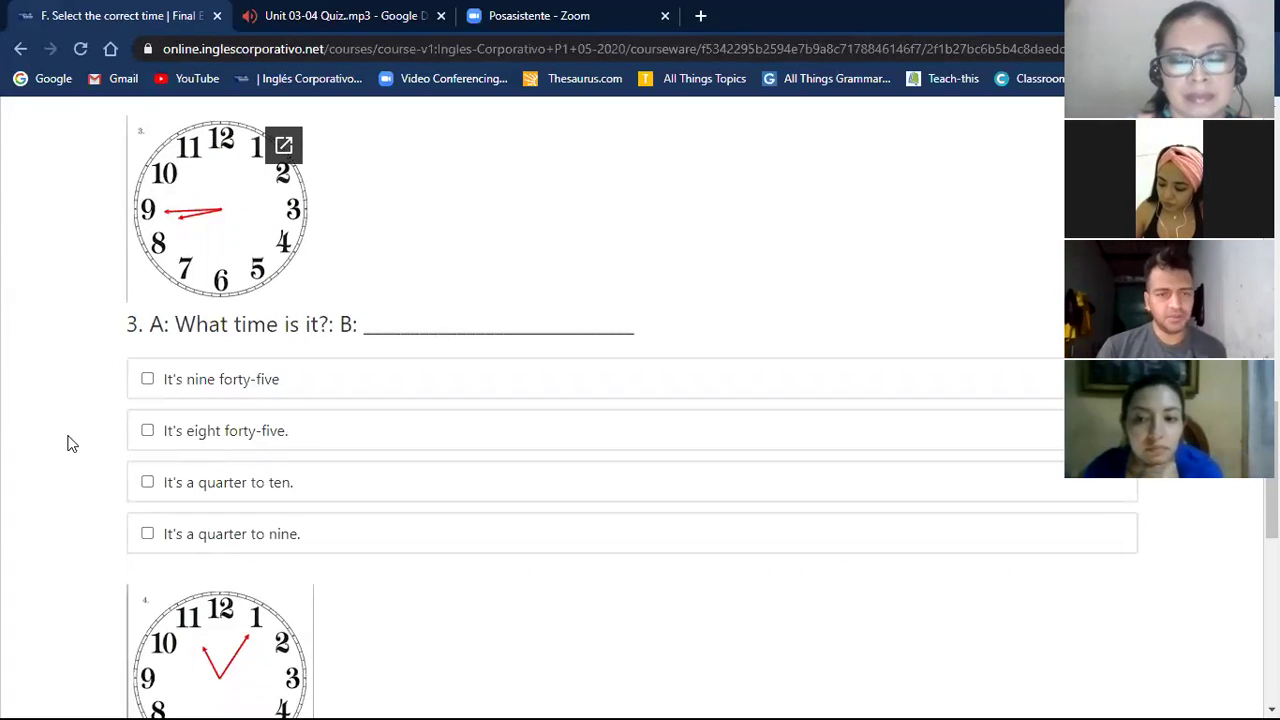
left_click(148, 482)
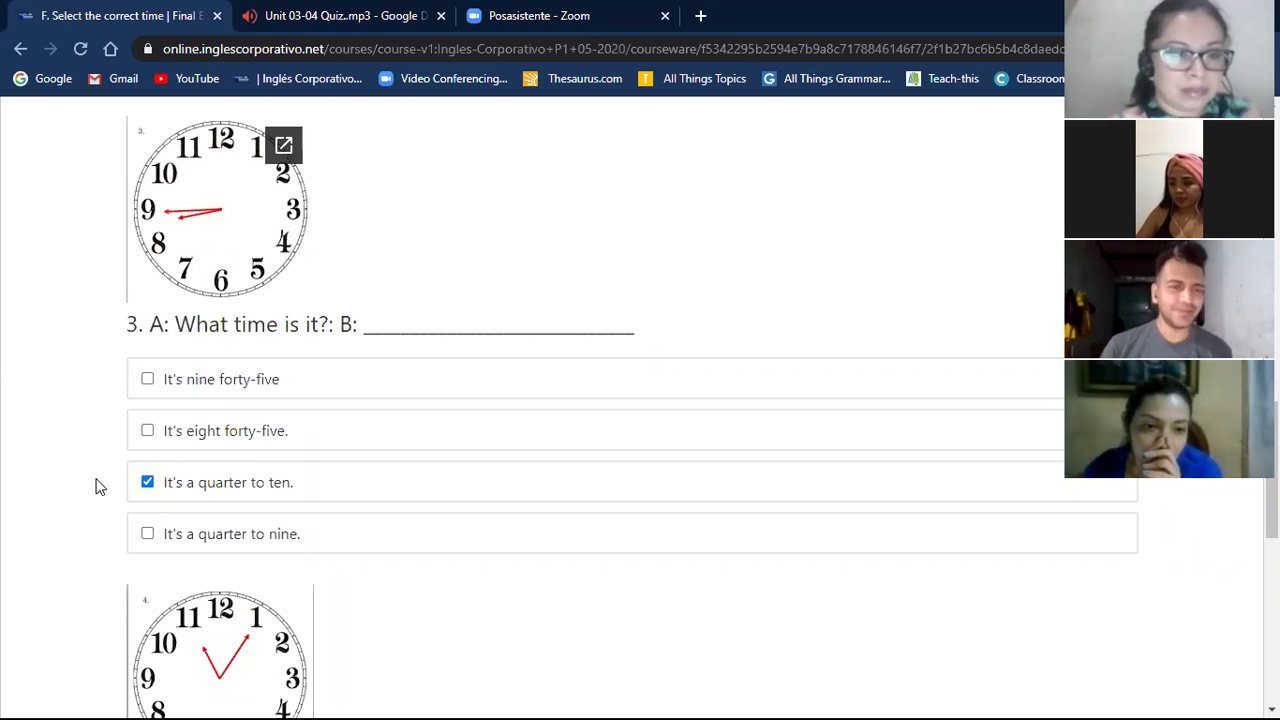
left_click(148, 534)
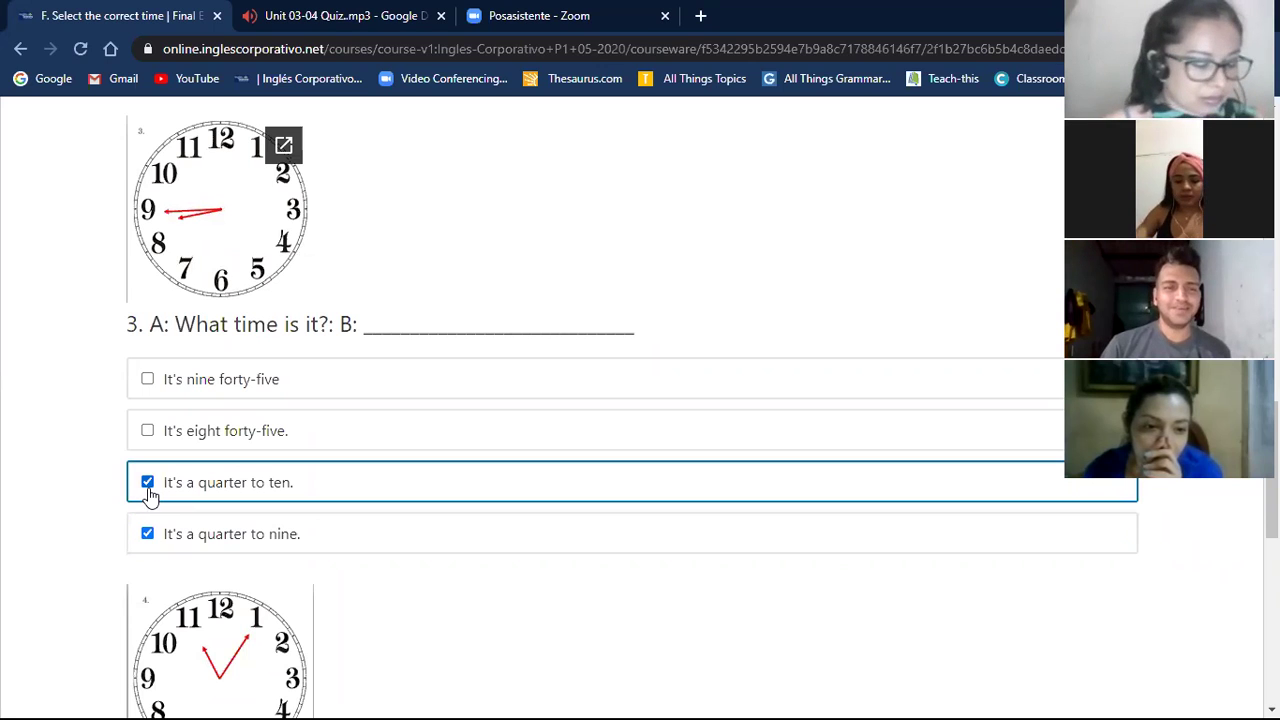
left_click(147, 482)
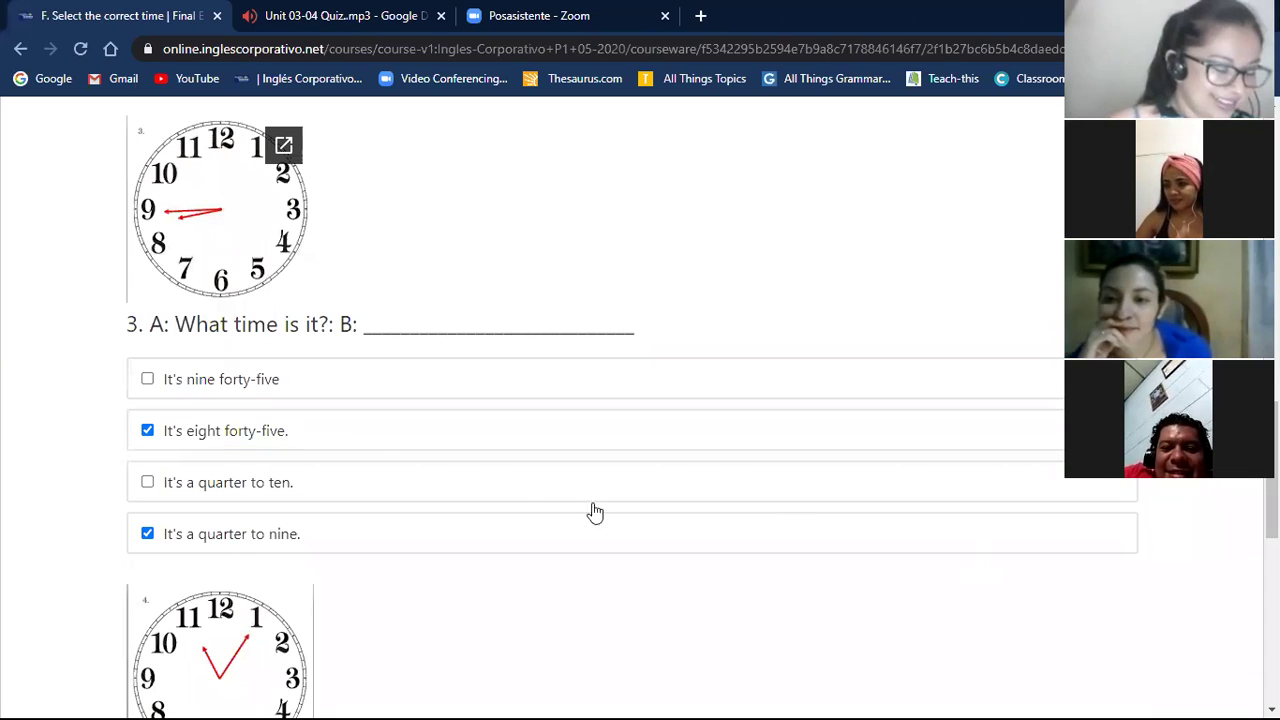
For the clock in item 4, select "It's five after eleven." and "It's eleven-oh-five." and submit exercise F
scroll(27, 515, "down", 1)
scroll(27, 515, "down", 2)
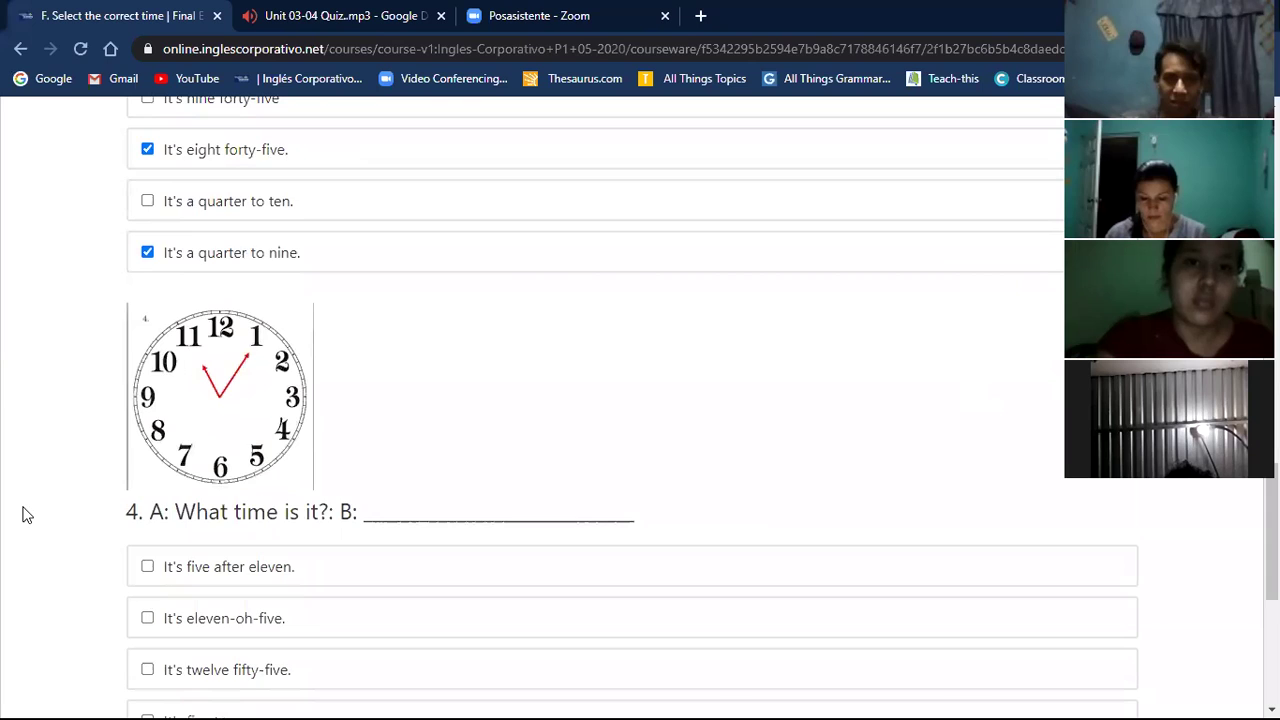
scroll(27, 515, "down", 2)
scroll(27, 515, "up", 1)
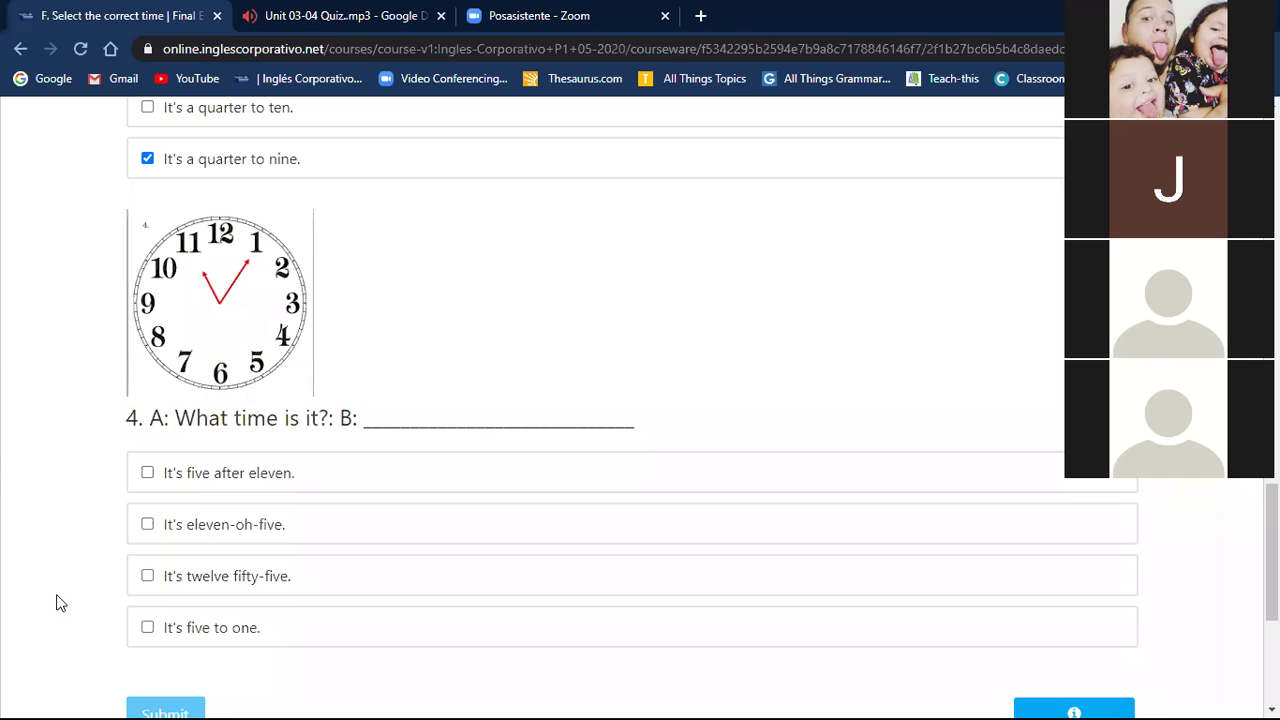
left_click(141, 480)
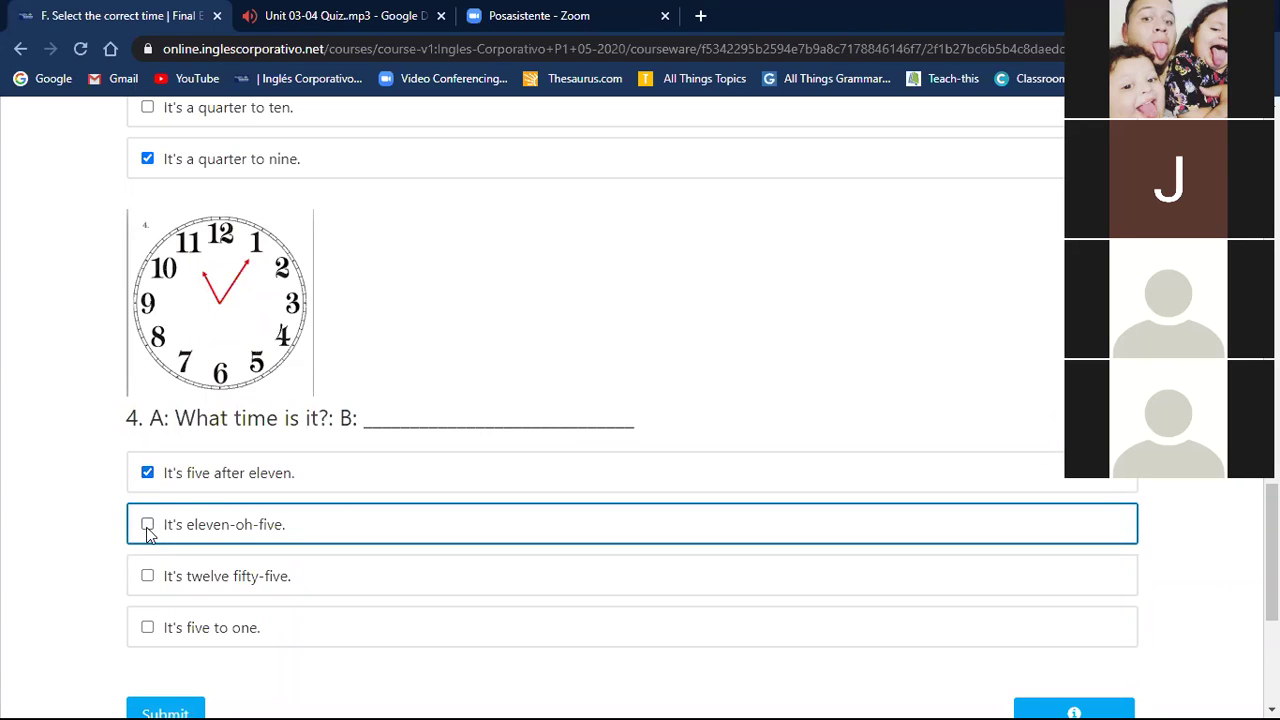
left_click(148, 527)
scroll(115, 534, "down", 2)
left_click(166, 529)
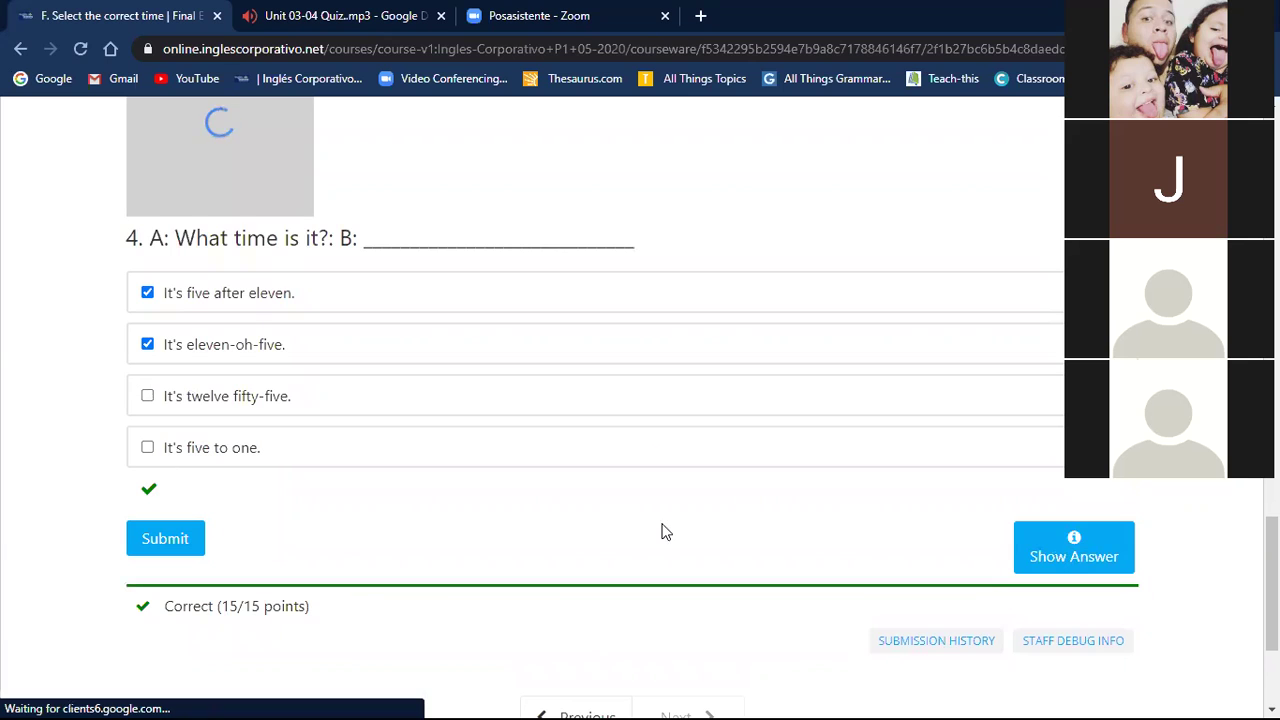
Review the graded answers for the clocks in exercise F, from item 4 back to the instructions
scroll(661, 531, "down", 2)
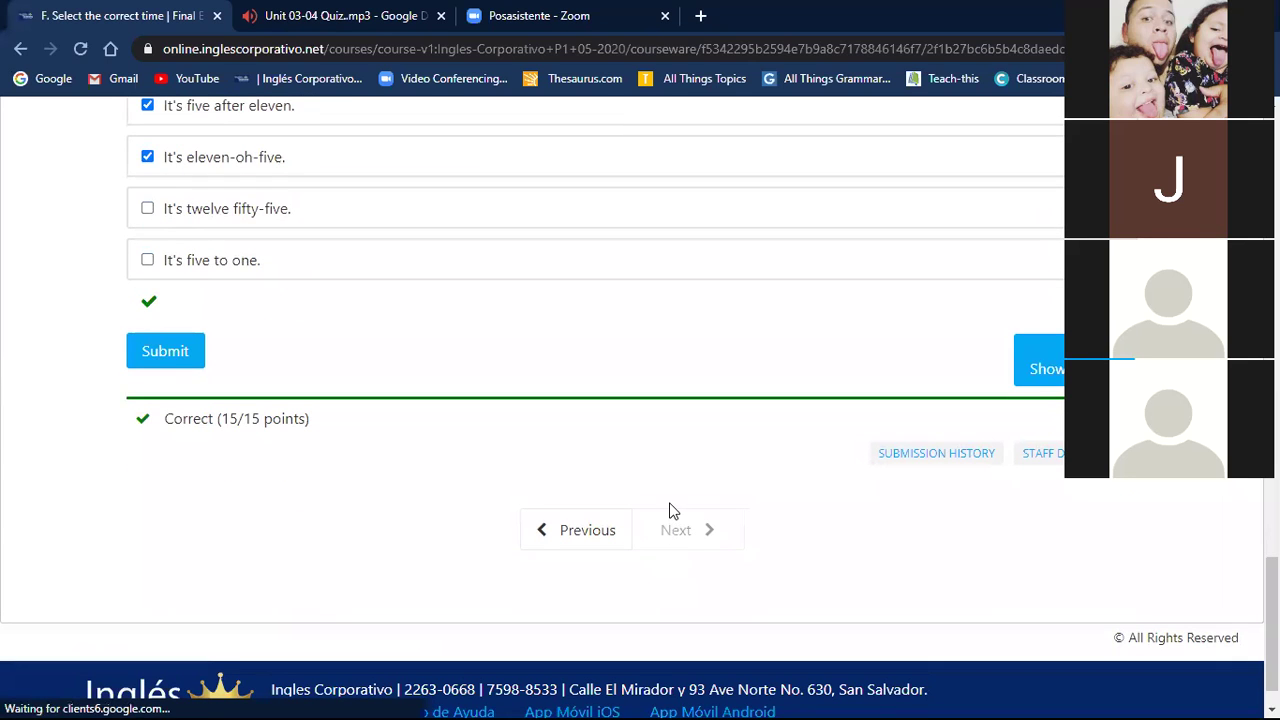
scroll(672, 511, "up", 1)
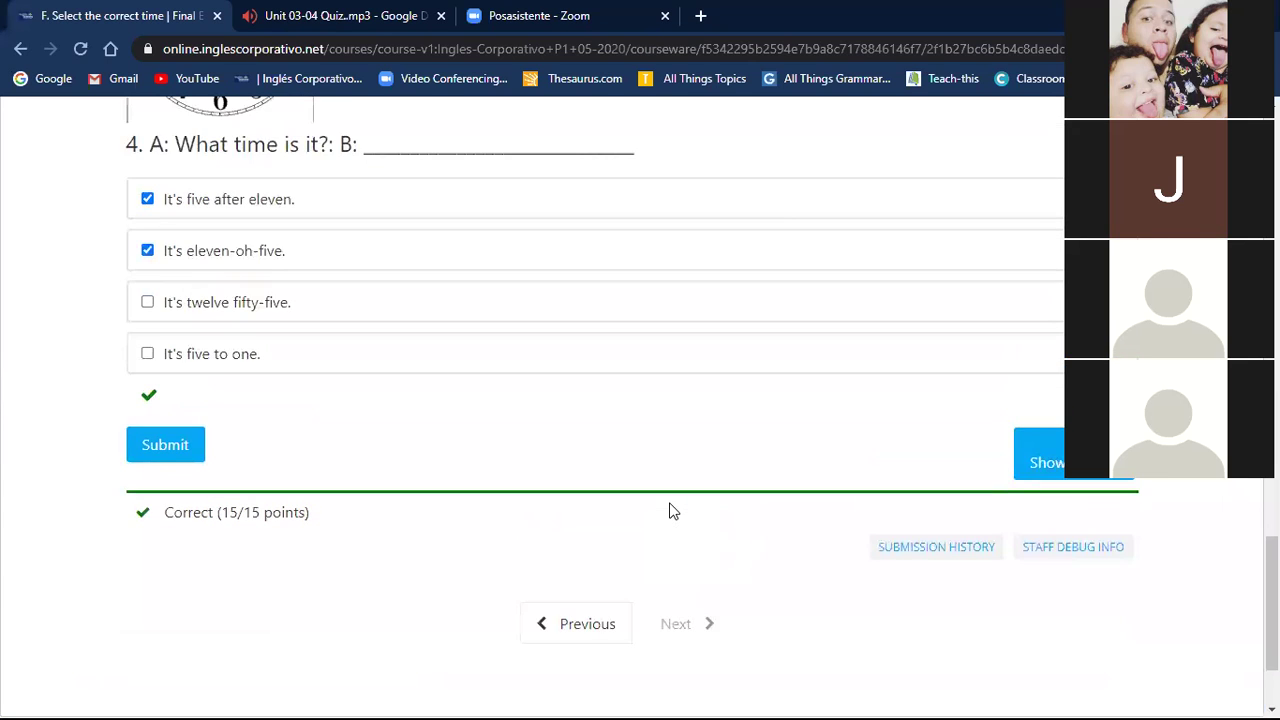
scroll(672, 511, "up", 6)
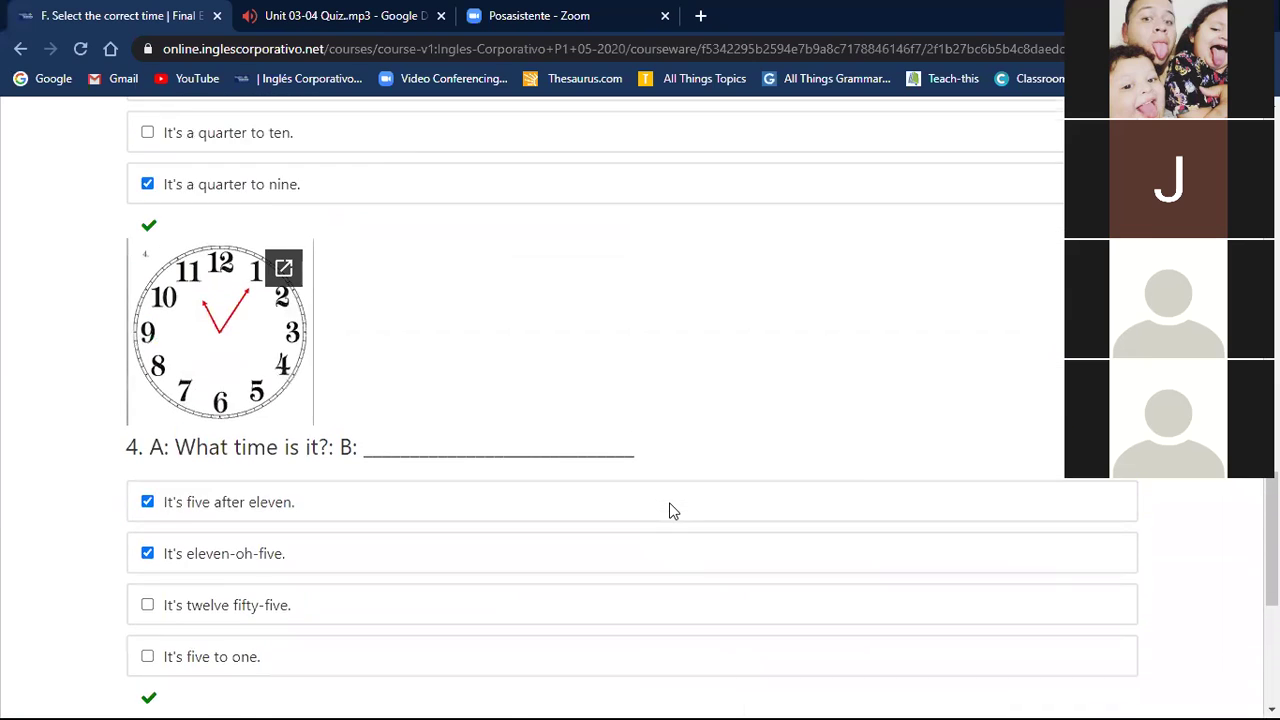
scroll(672, 511, "up", 7)
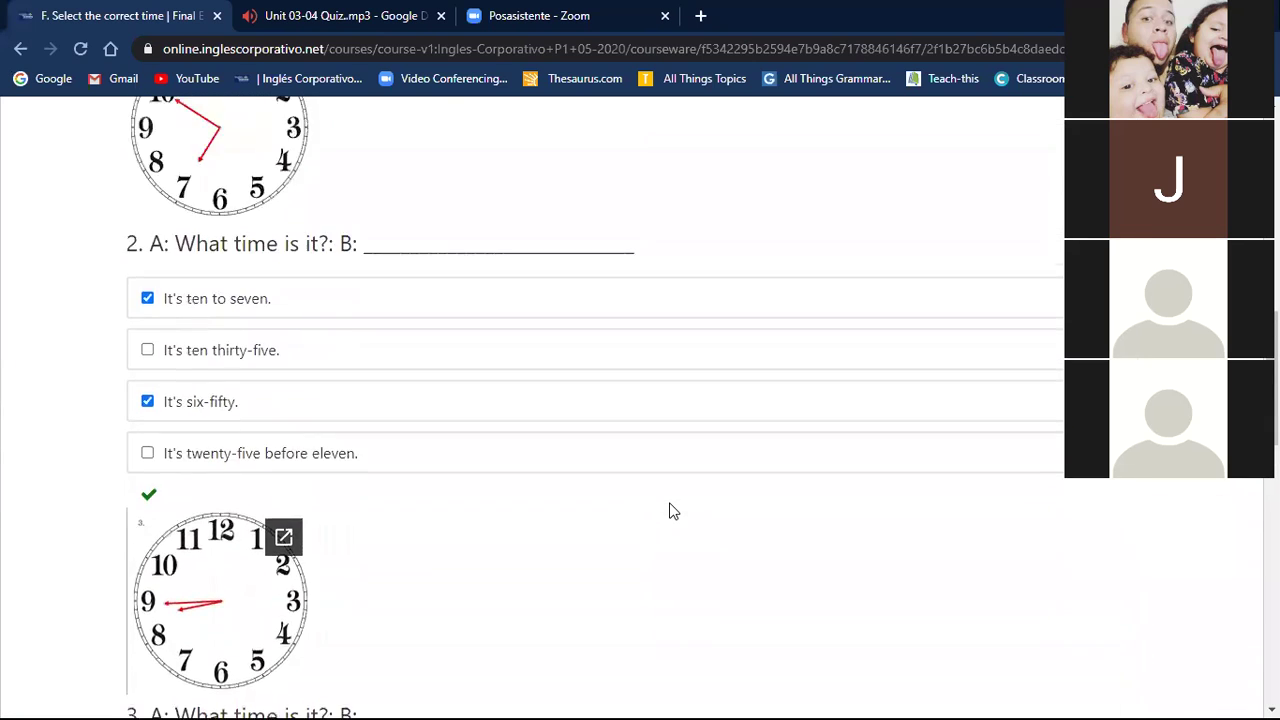
scroll(672, 511, "down", 8)
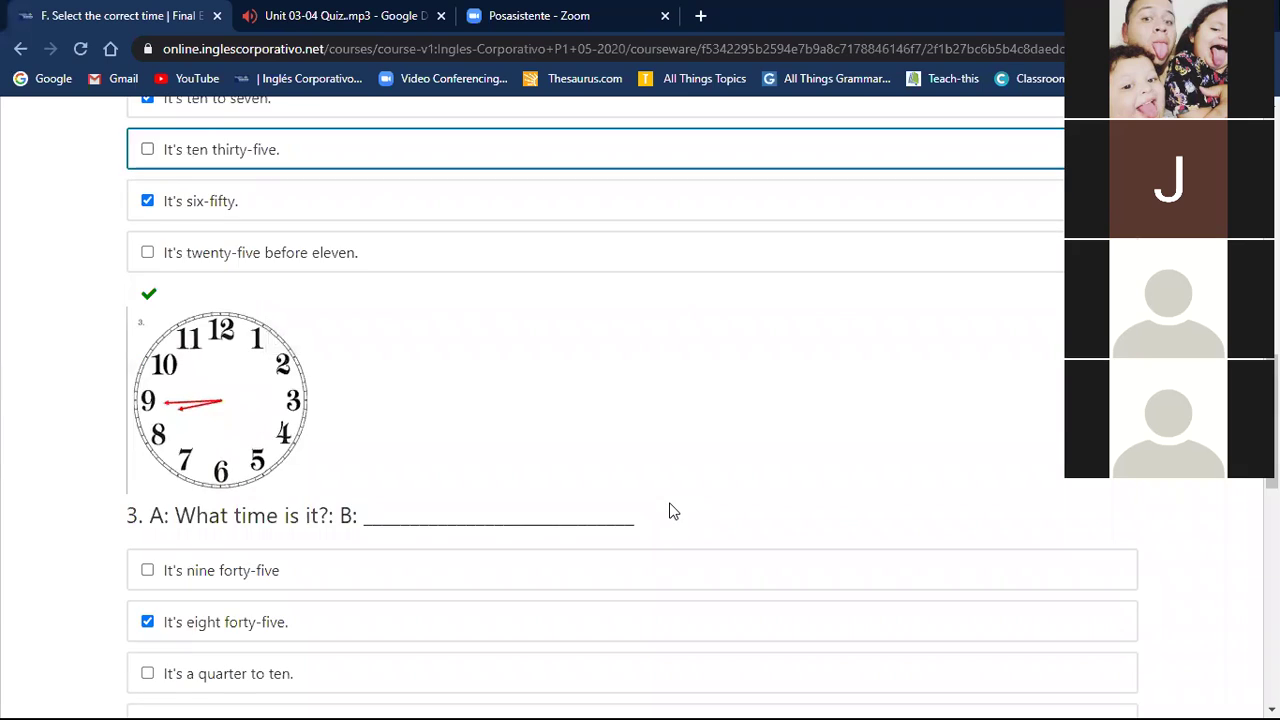
scroll(672, 511, "down", 4)
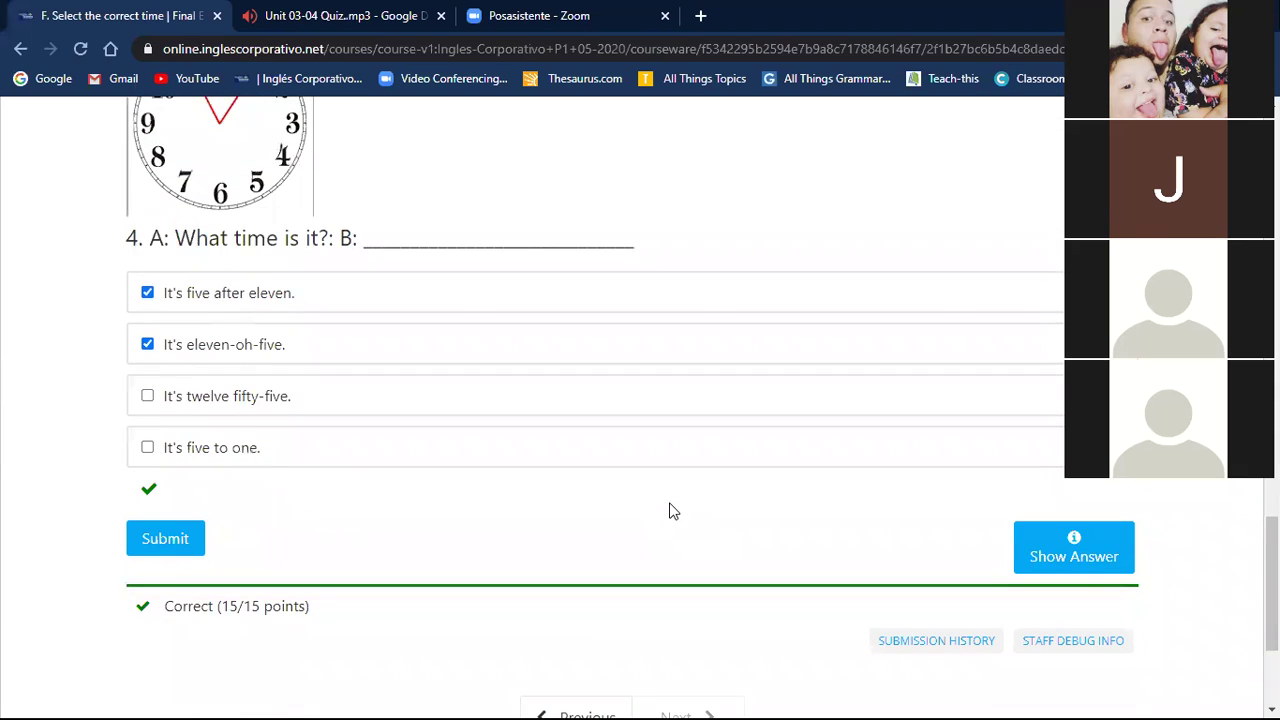
scroll(671, 511, "down", 1)
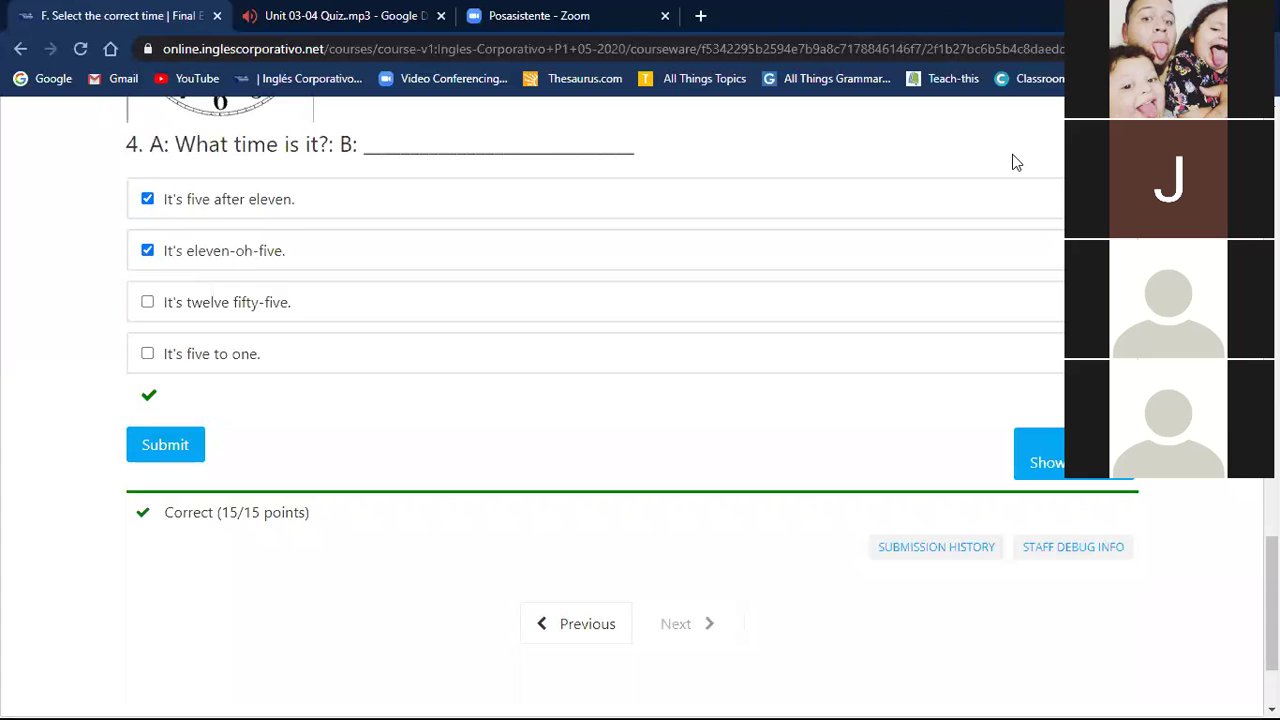
scroll(694, 406, "up", 5)
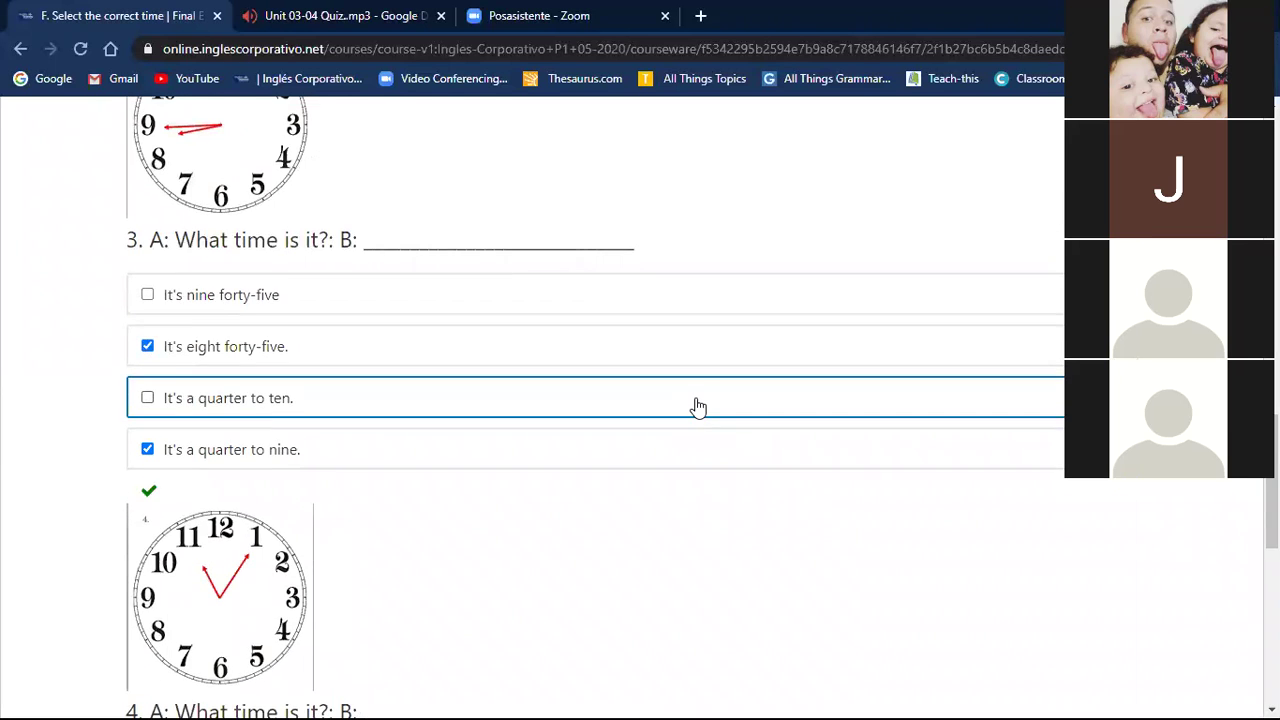
scroll(694, 406, "up", 5)
scroll(698, 407, "up", 5)
scroll(698, 407, "up", 5)
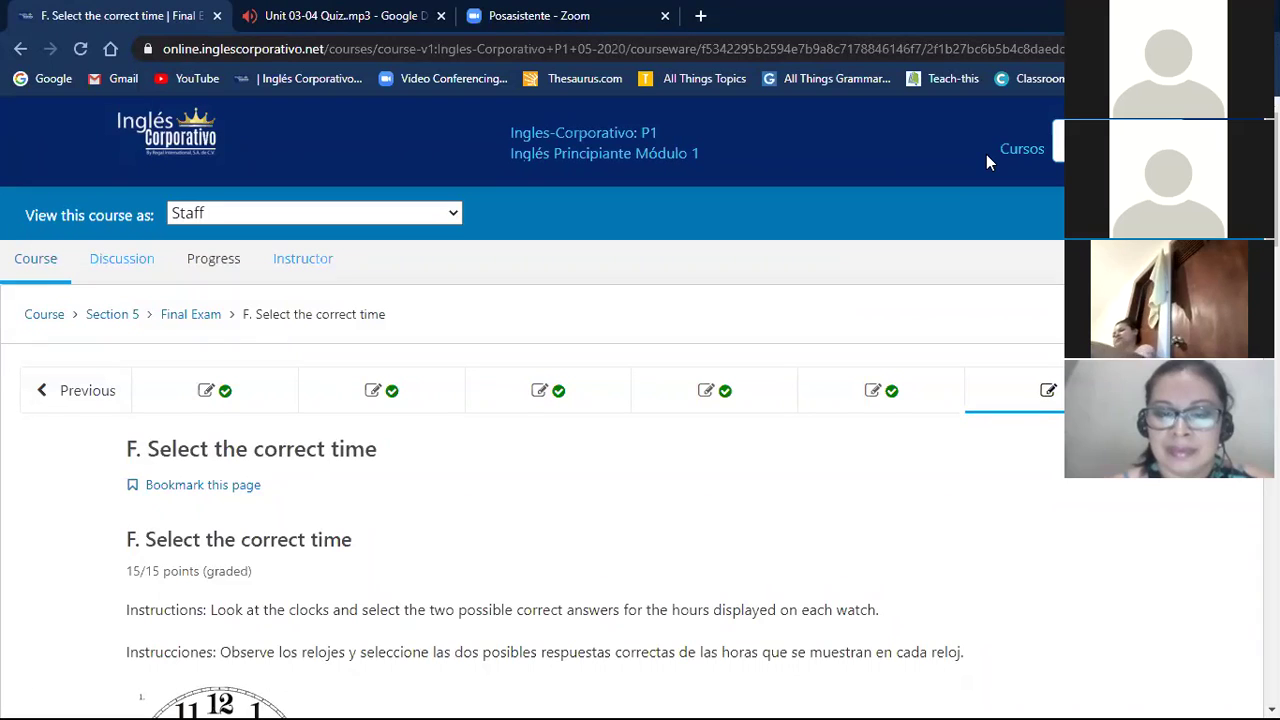
Open the course progress page and examine the grade chart and the first sections' homework scores
left_click(210, 258)
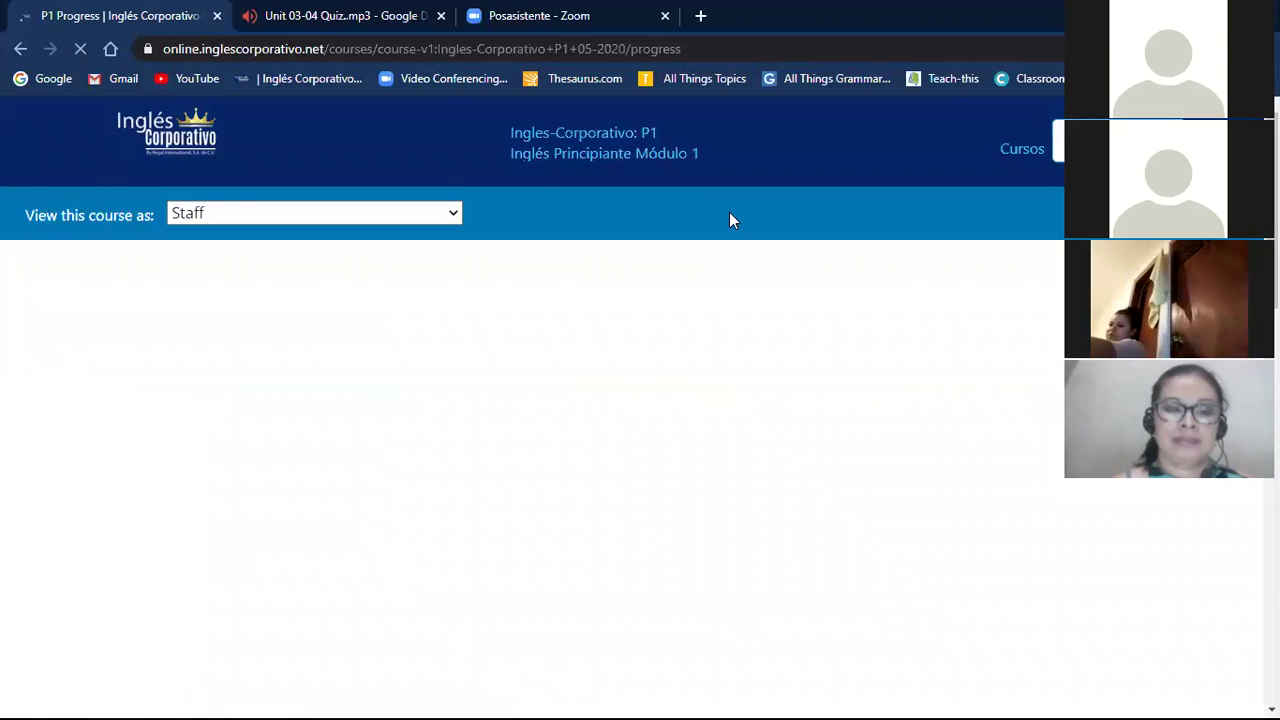
scroll(700, 235, "down", 3)
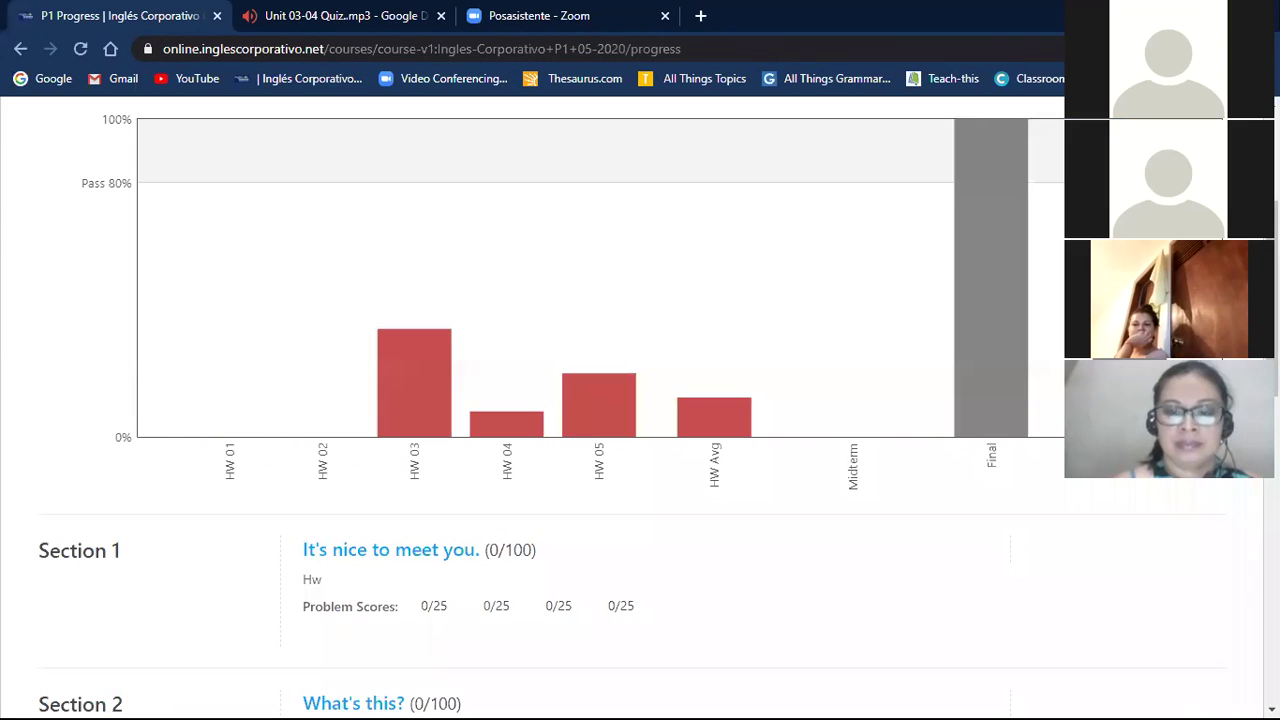
scroll(766, 426, "down", 2)
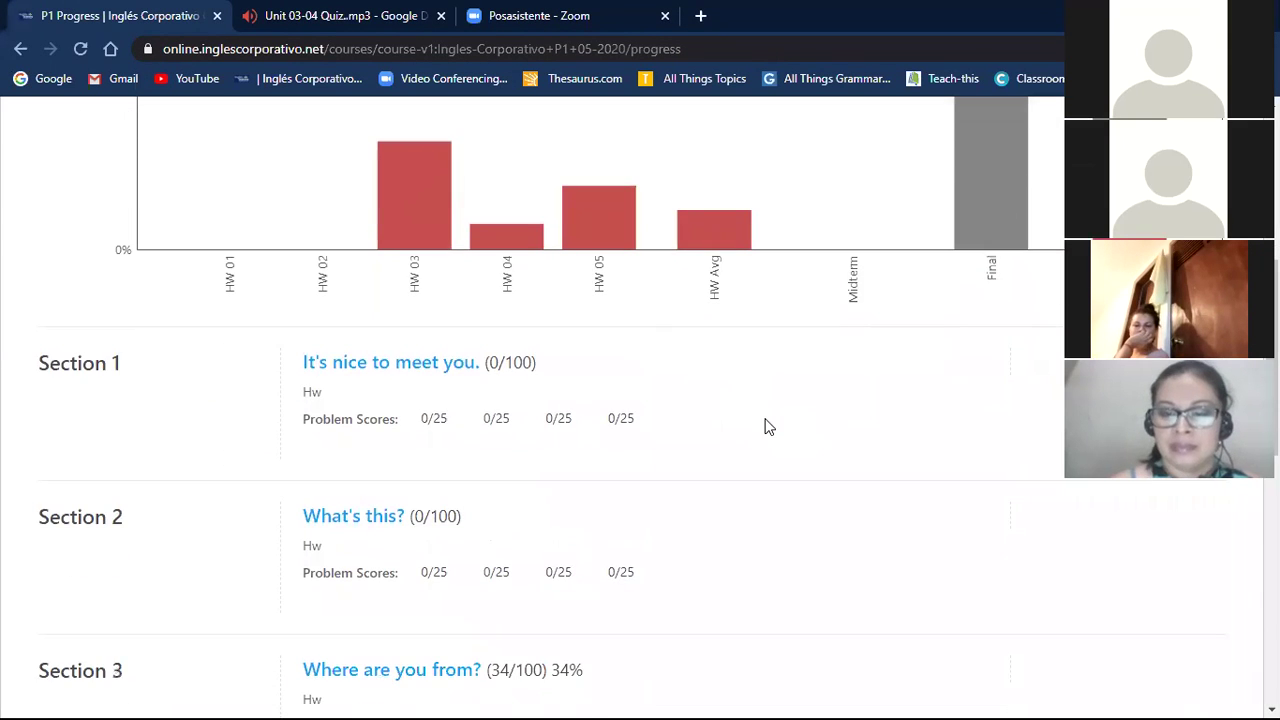
scroll(766, 426, "up", 3)
scroll(766, 426, "up", 2)
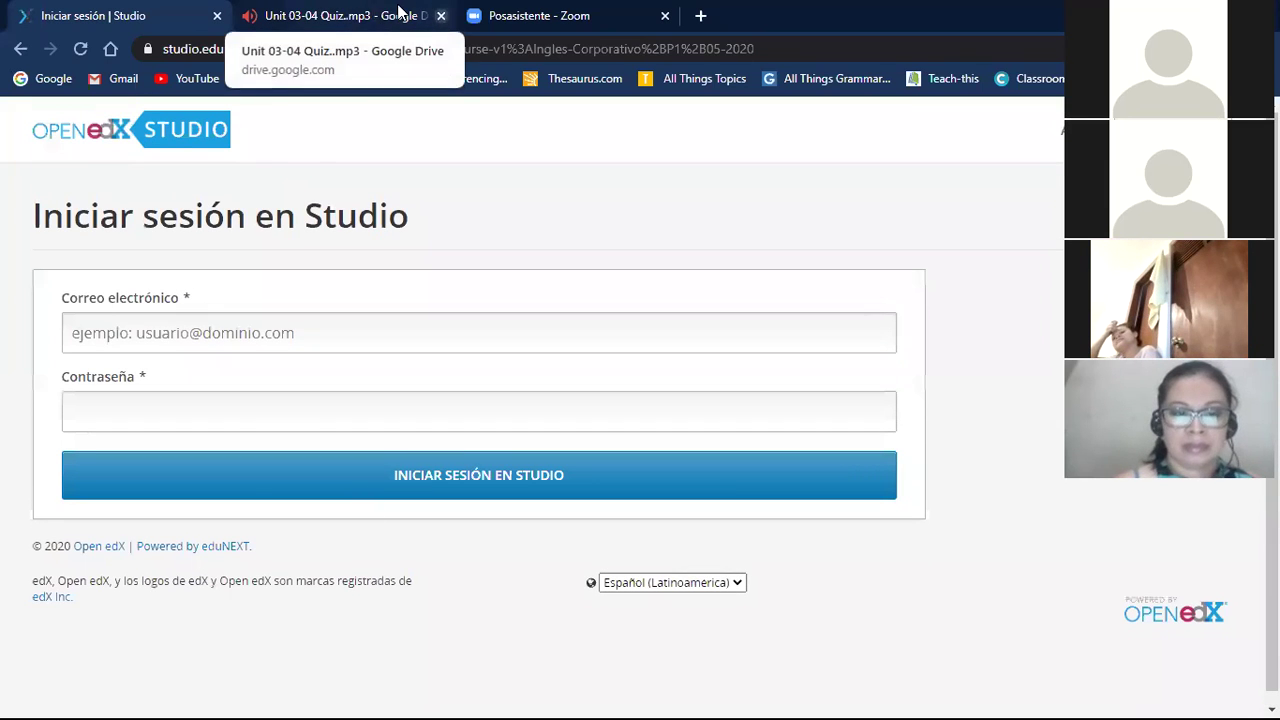
Close the Unit 03-04 Quiz audio file and return from the Studio sign-in page to the course progress page
left_click(440, 15)
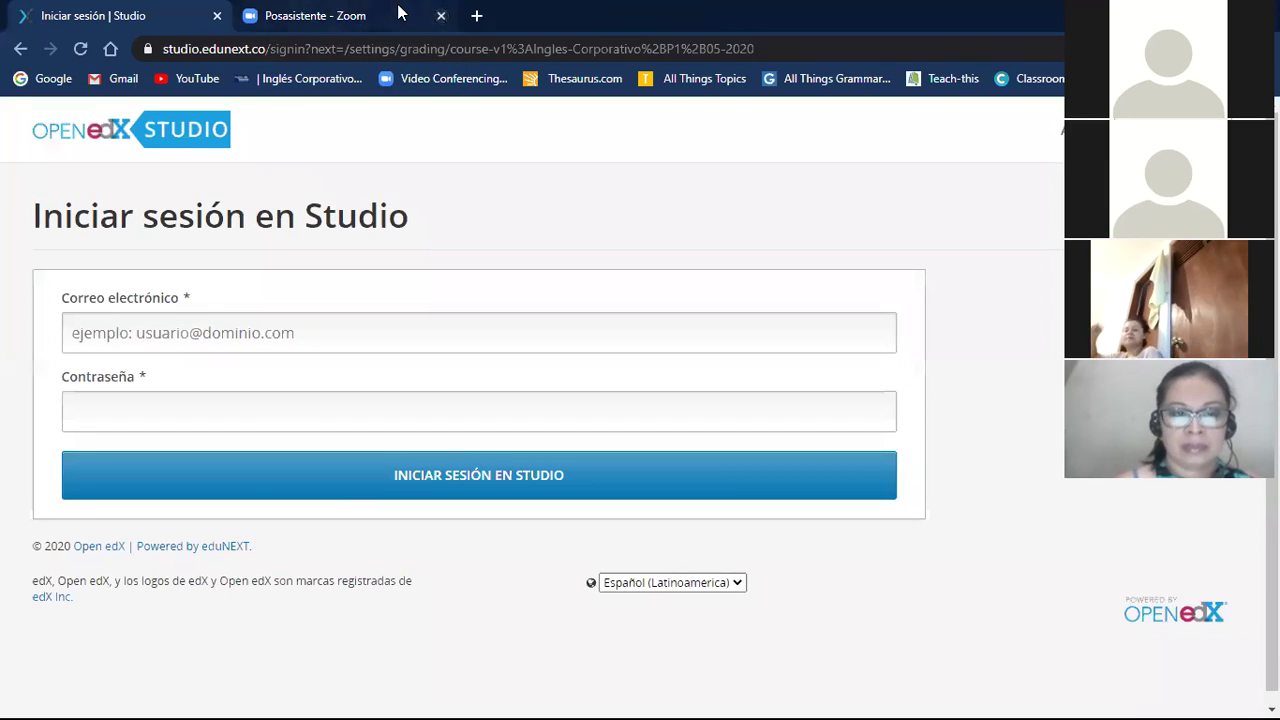
left_click(18, 48)
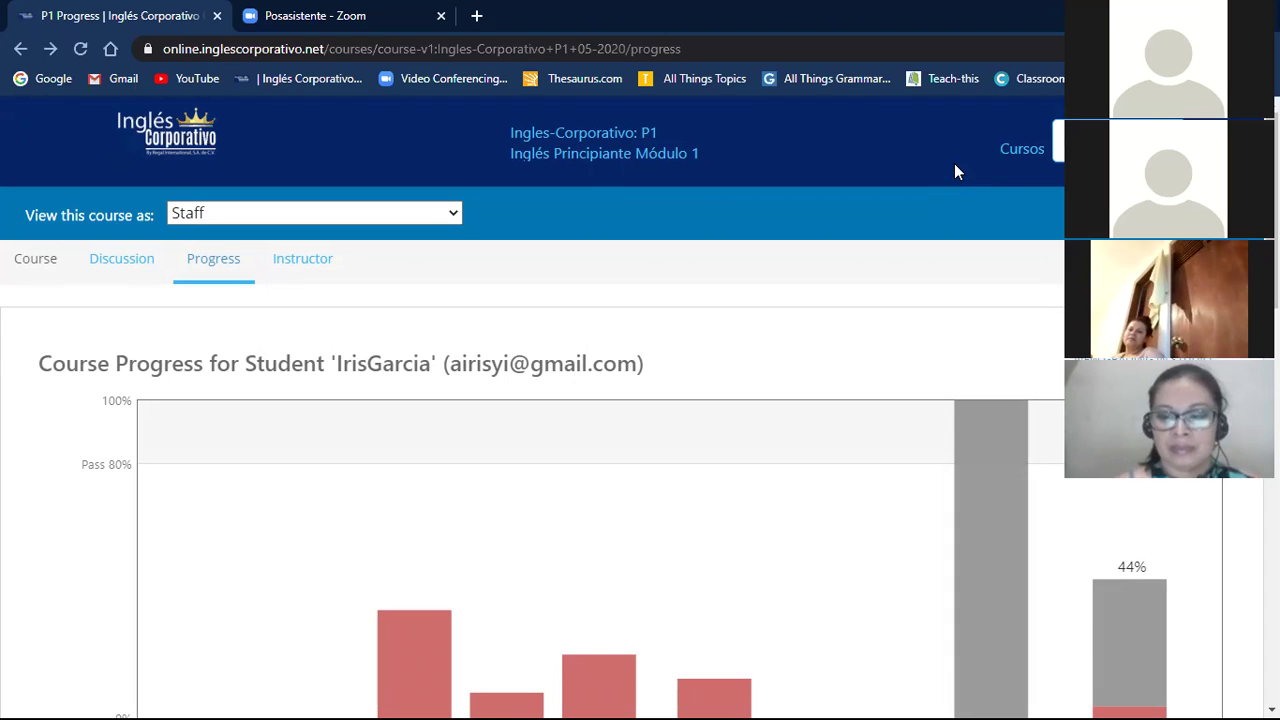
Examine the problem scores of each section down to the Final Exam in Section 5
scroll(746, 424, "down", 3)
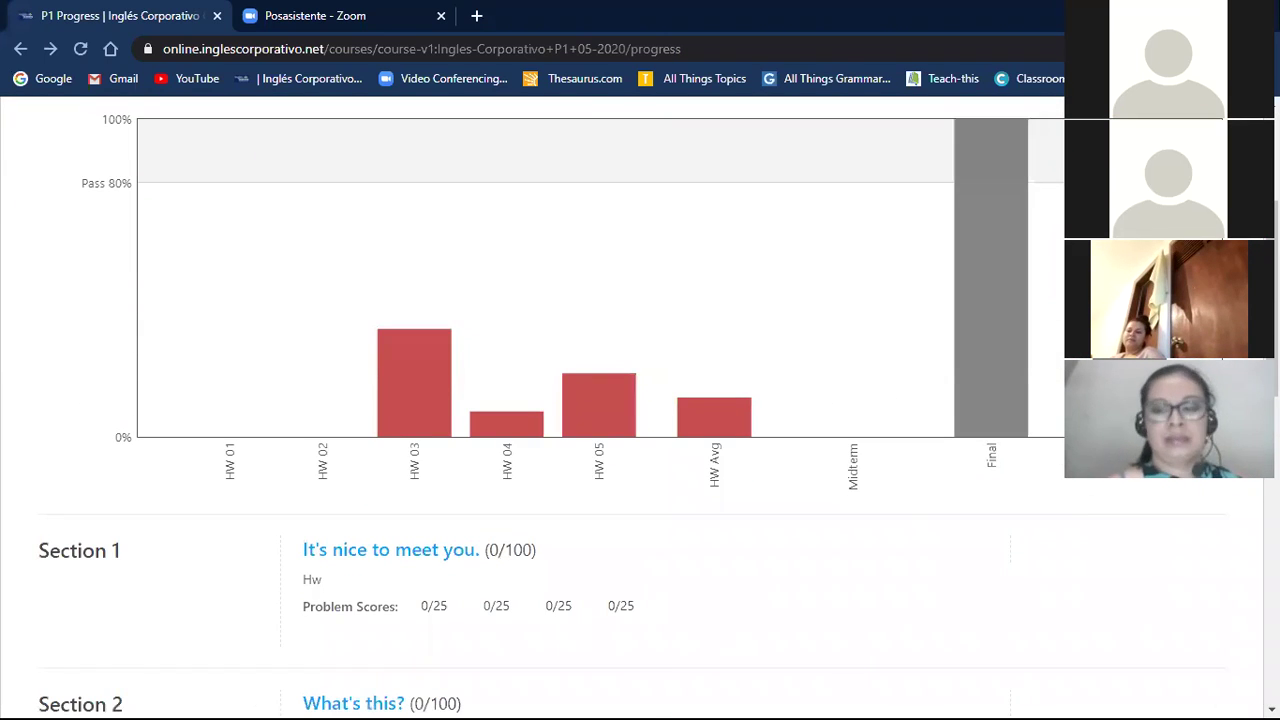
scroll(950, 513, "down", 3)
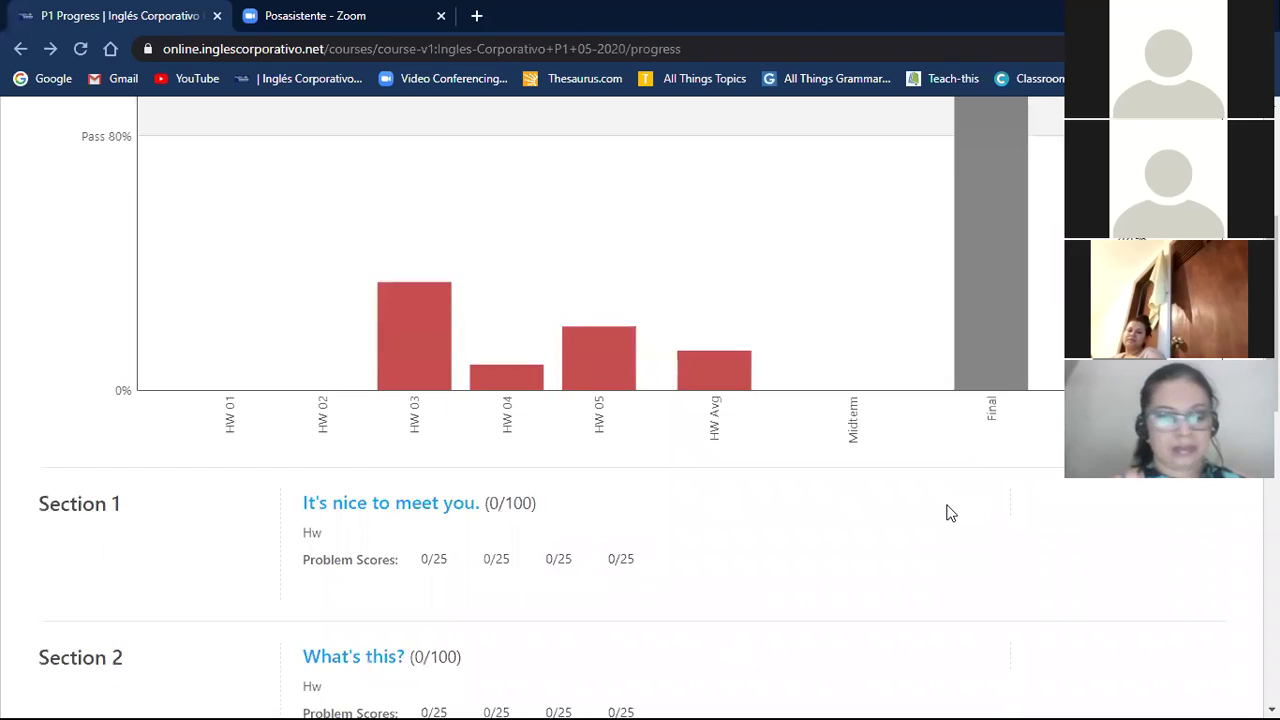
scroll(950, 513, "down", 8)
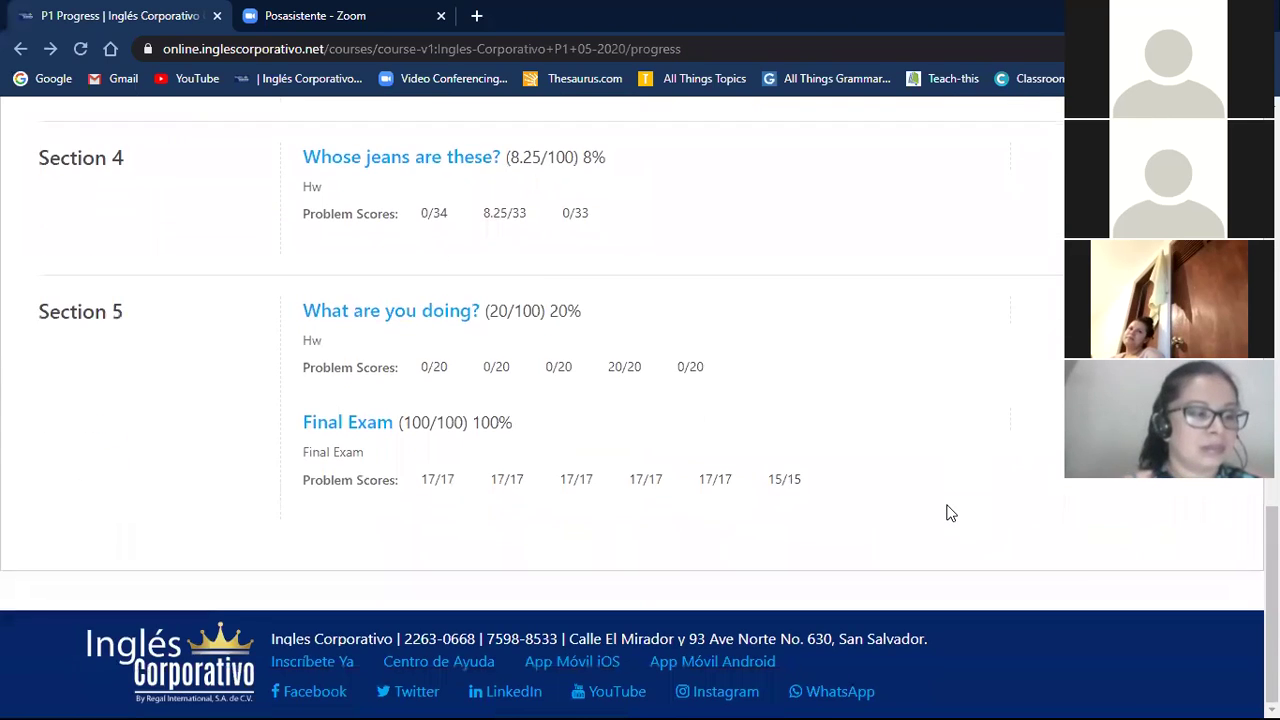
scroll(950, 513, "up", 10)
scroll(950, 513, "up", 5)
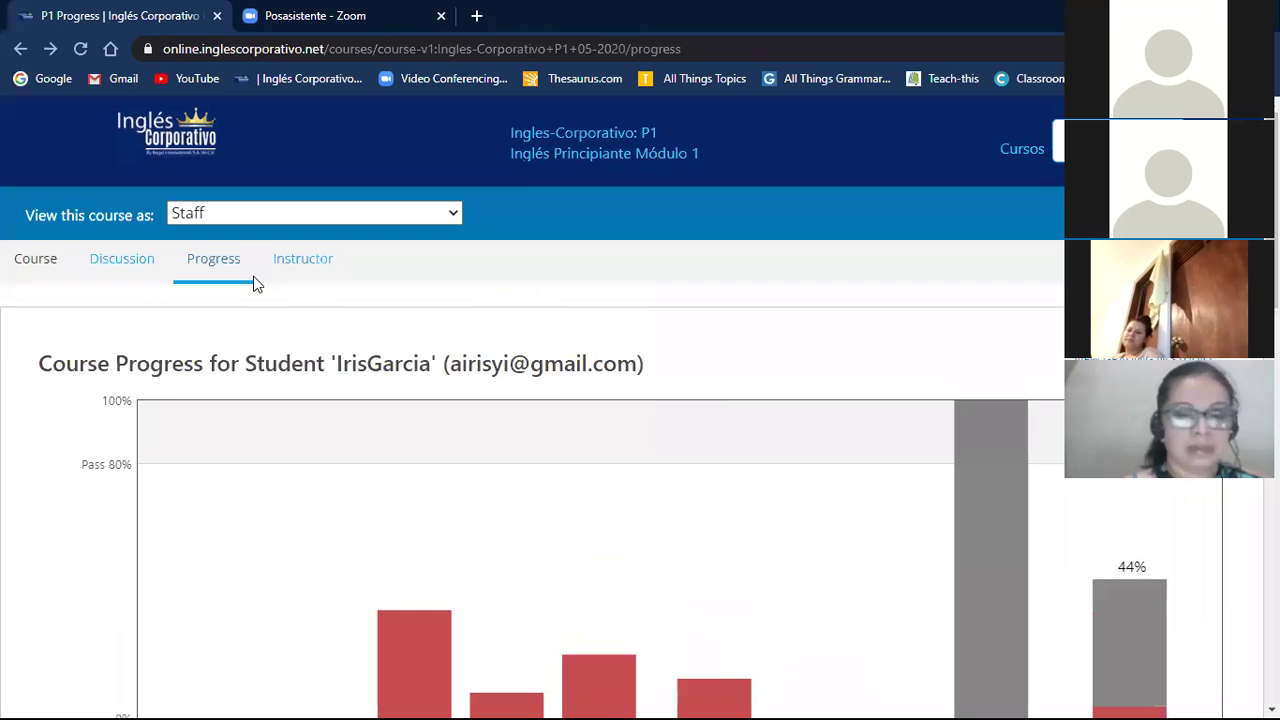